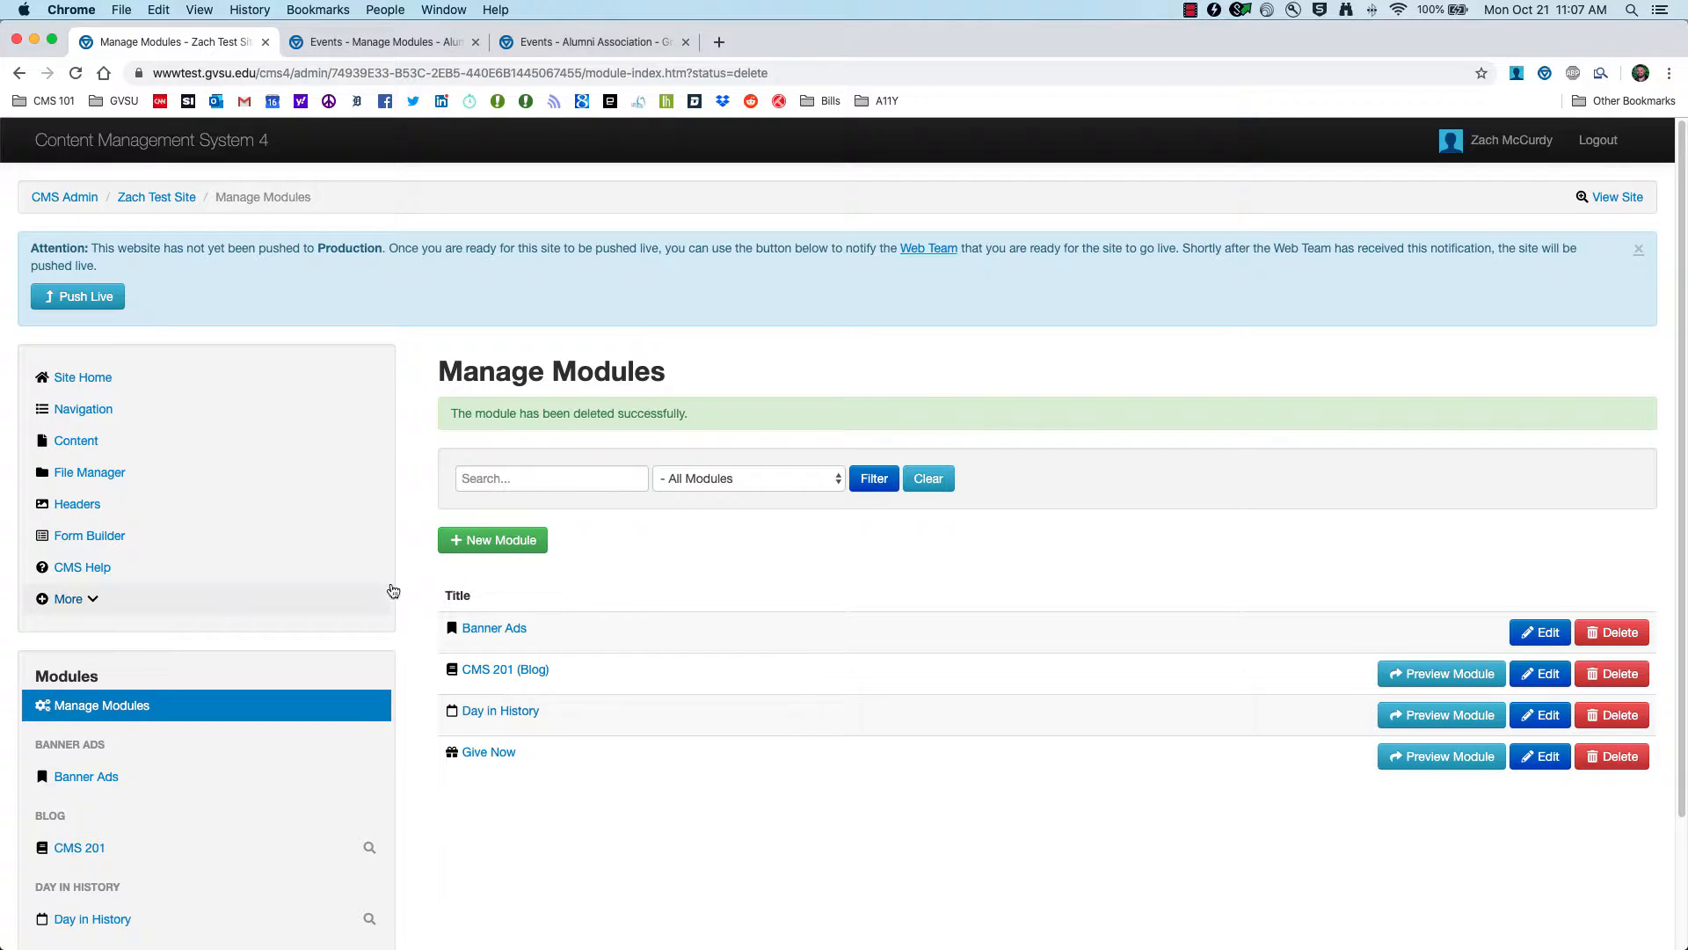
Step: Create a new Events-type module with the alias title 'CMS 201 Events' and submit it
left_click(515, 539)
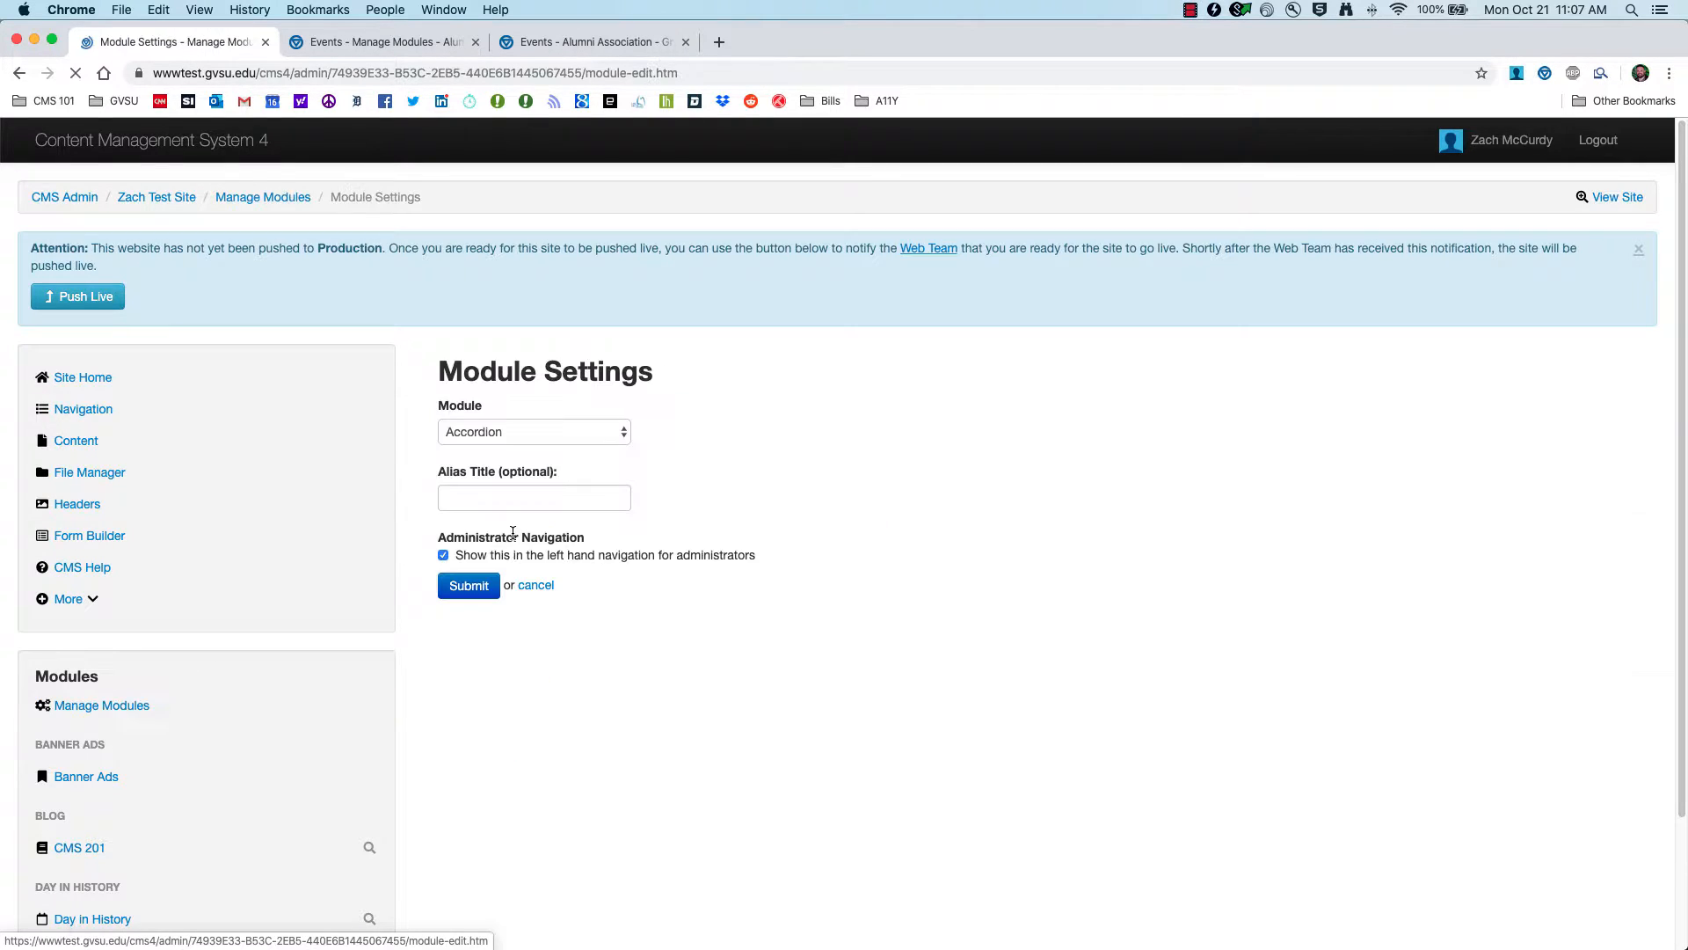
left_click(466, 435)
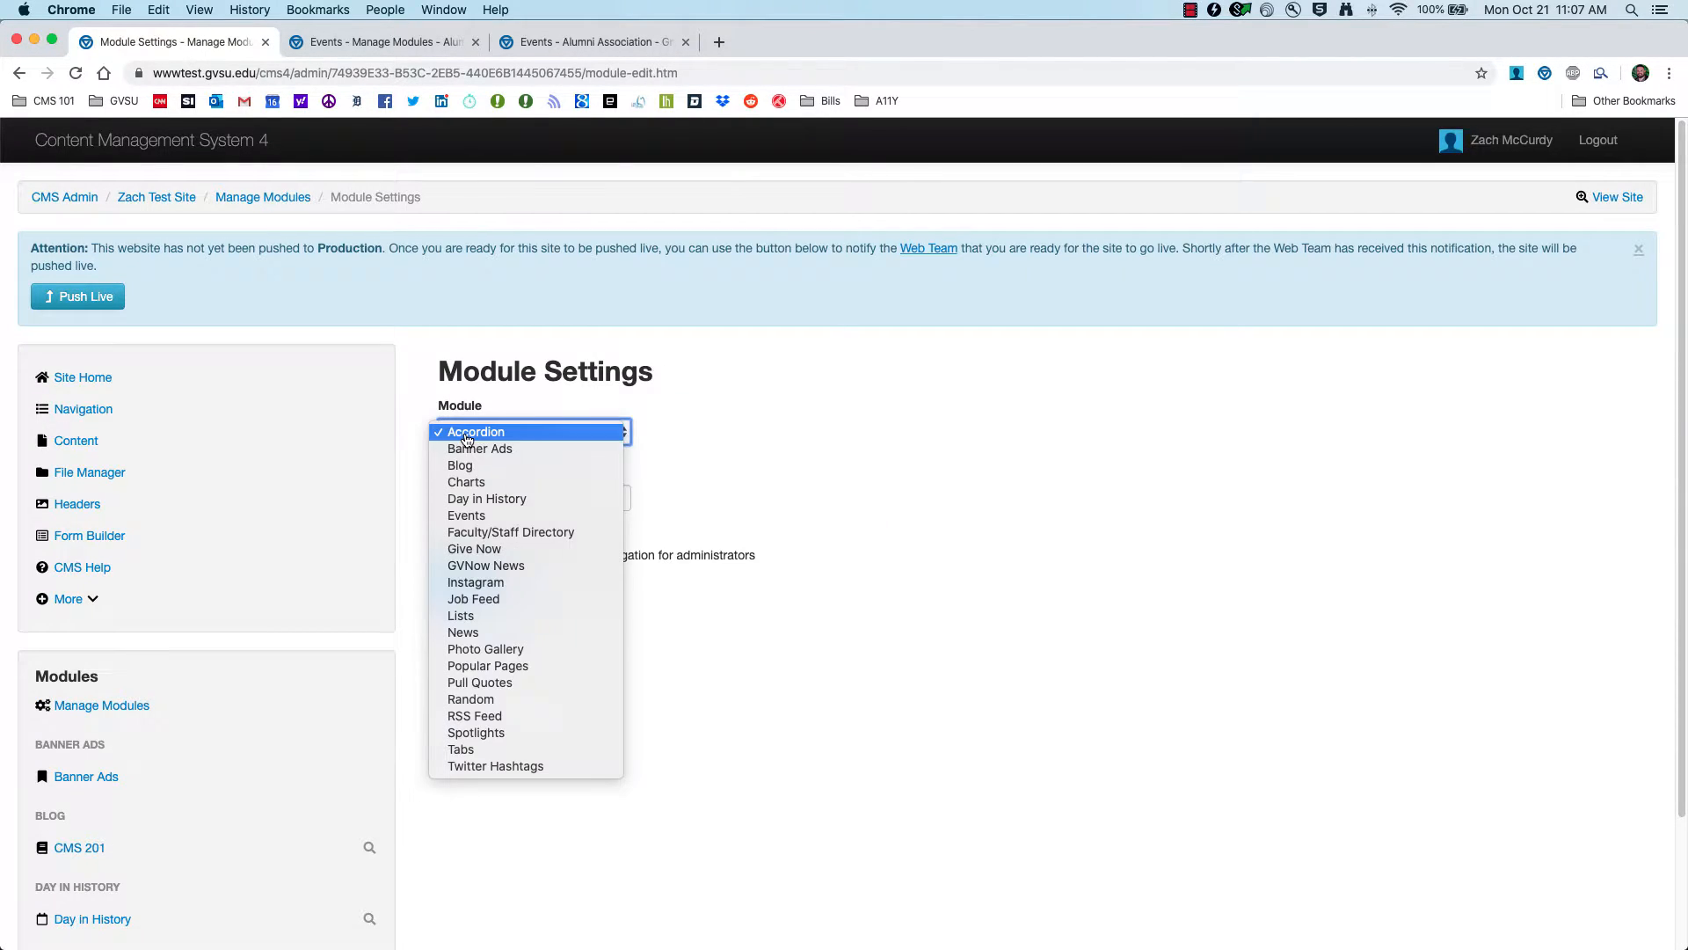
left_click(486, 521)
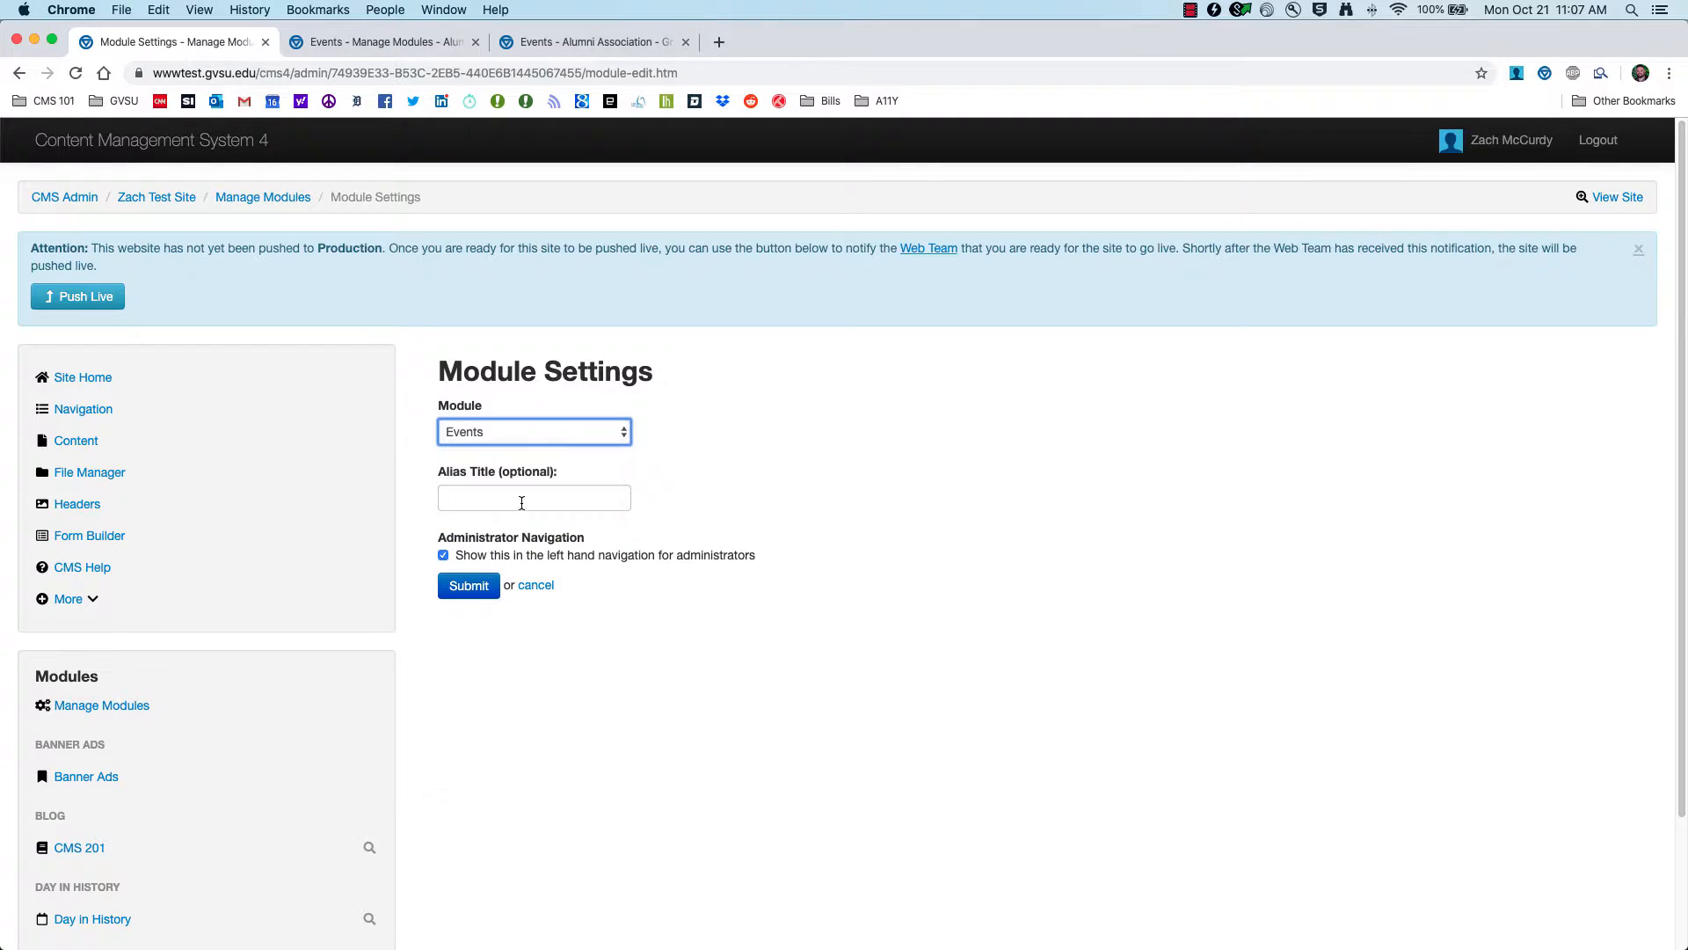
left_click(530, 498)
type("C")
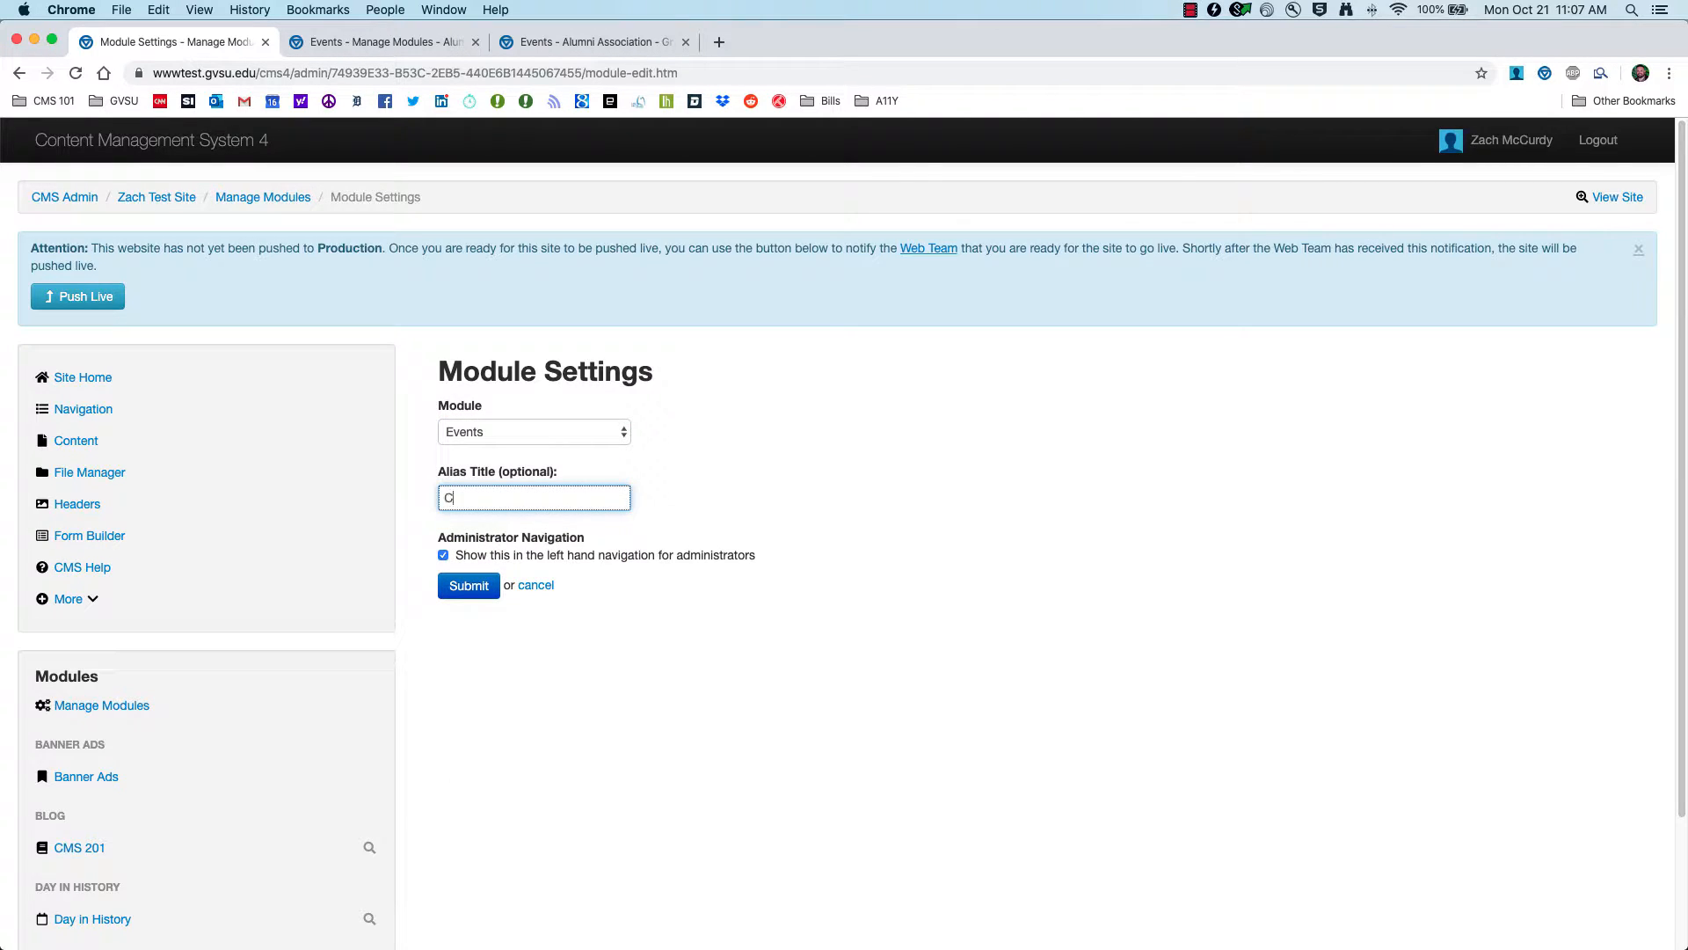
type("MS 201 Events")
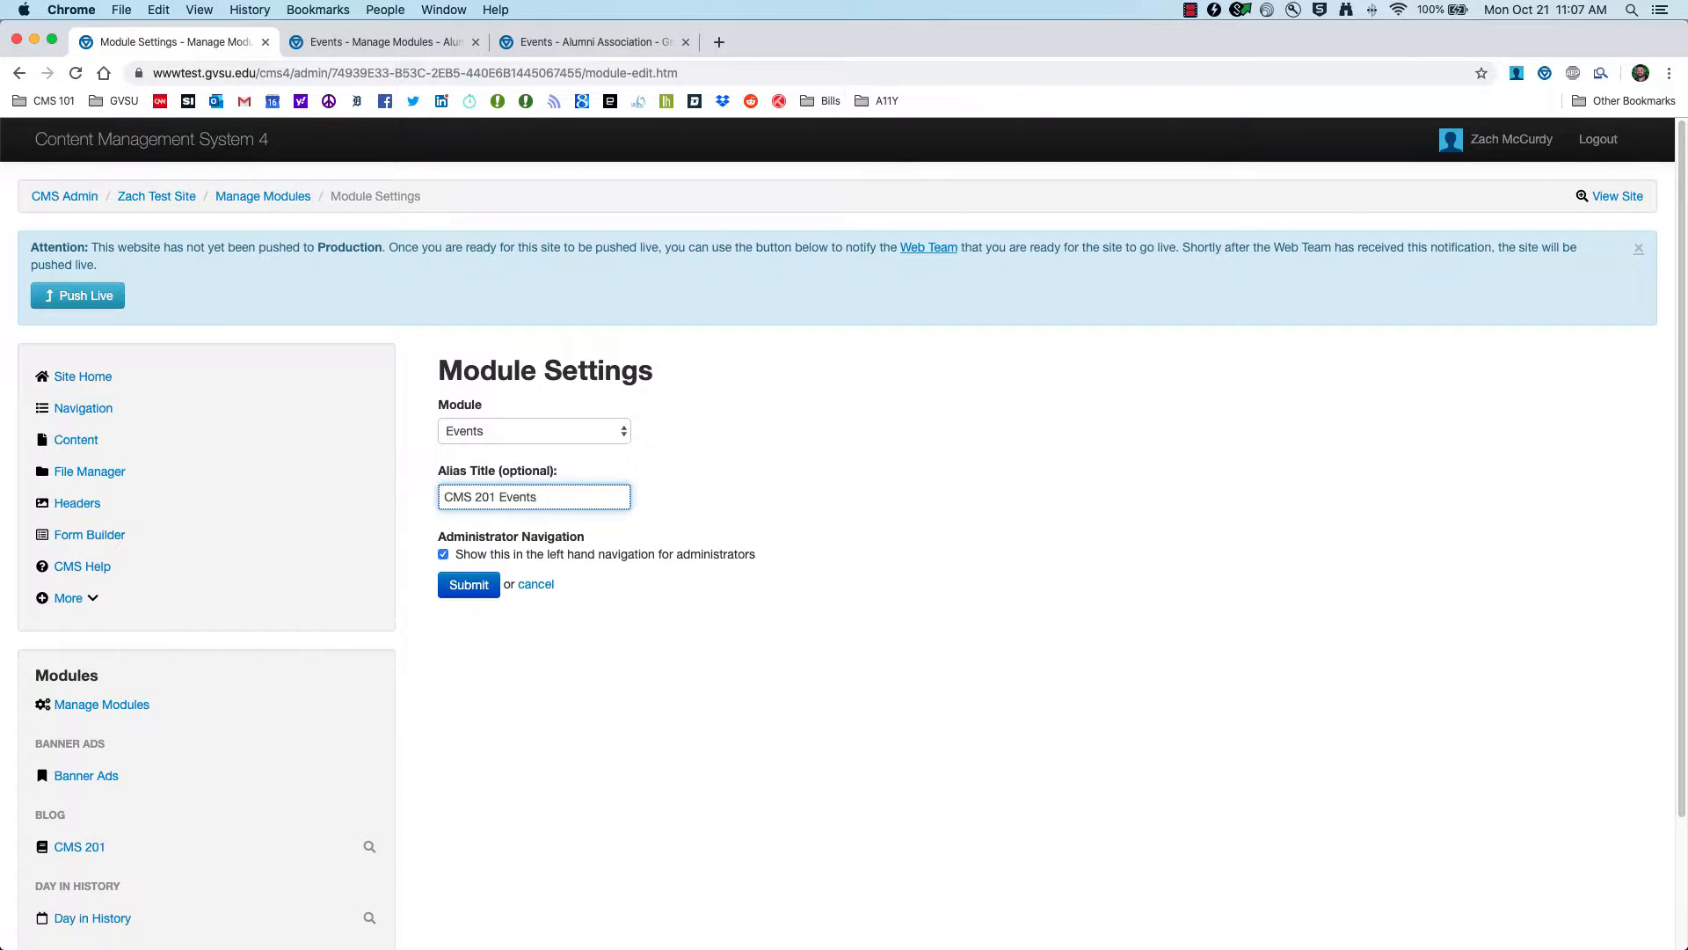
left_click(470, 587)
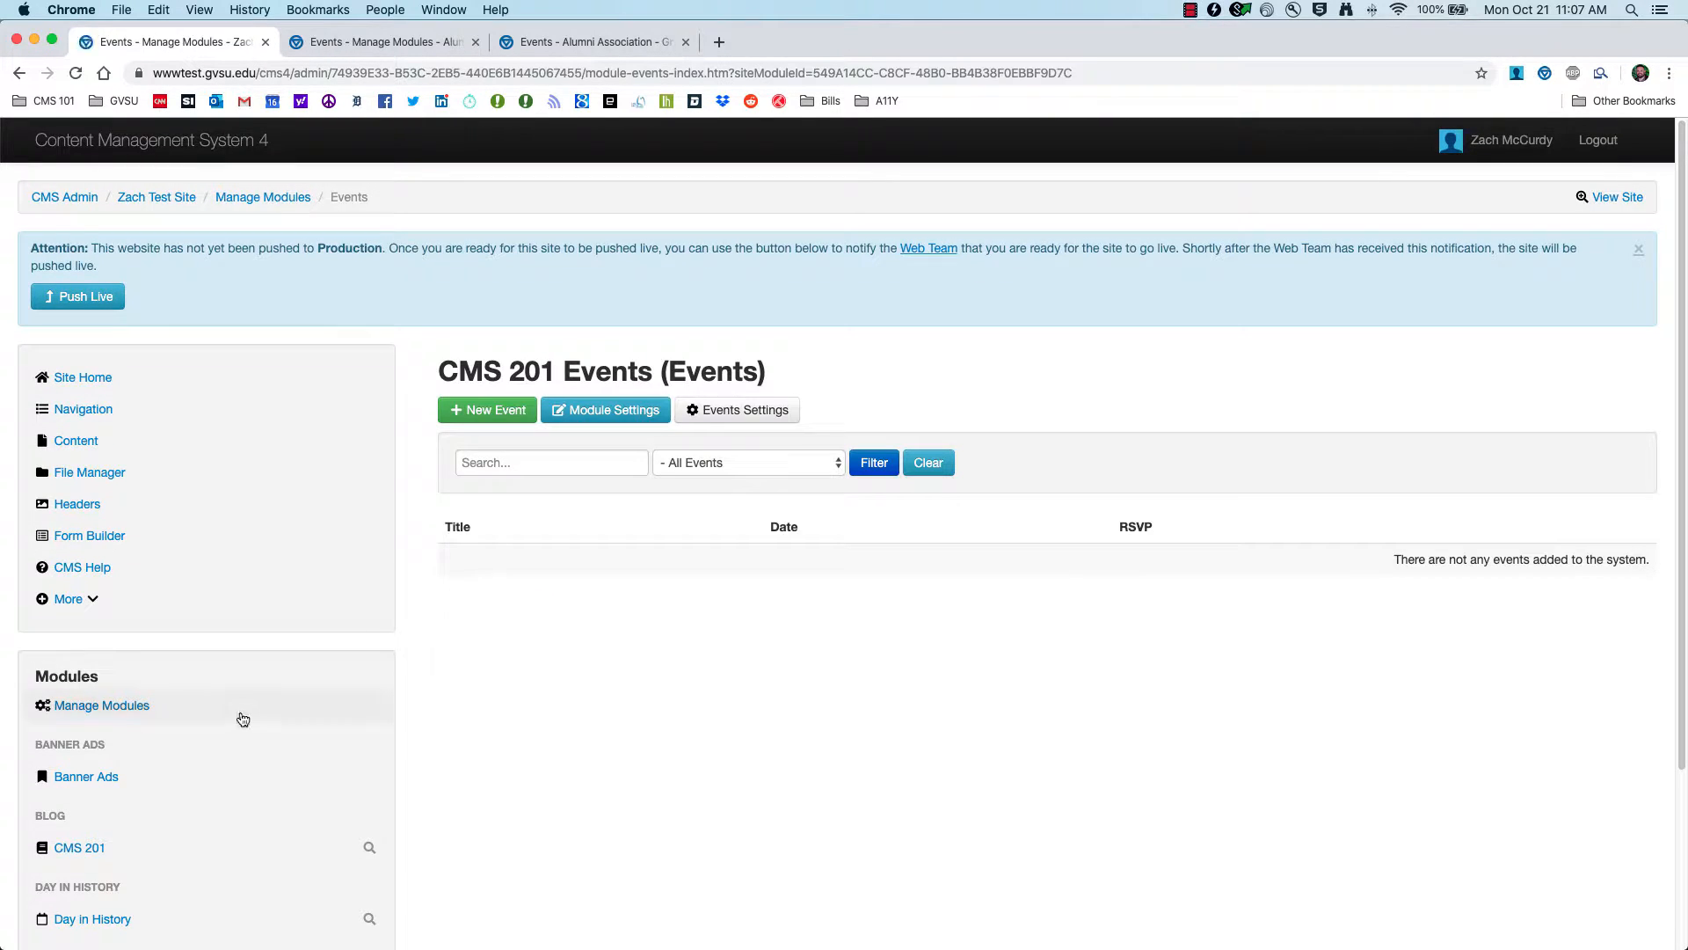
scroll(237, 730, "down", 2)
scroll(238, 729, "down", 3)
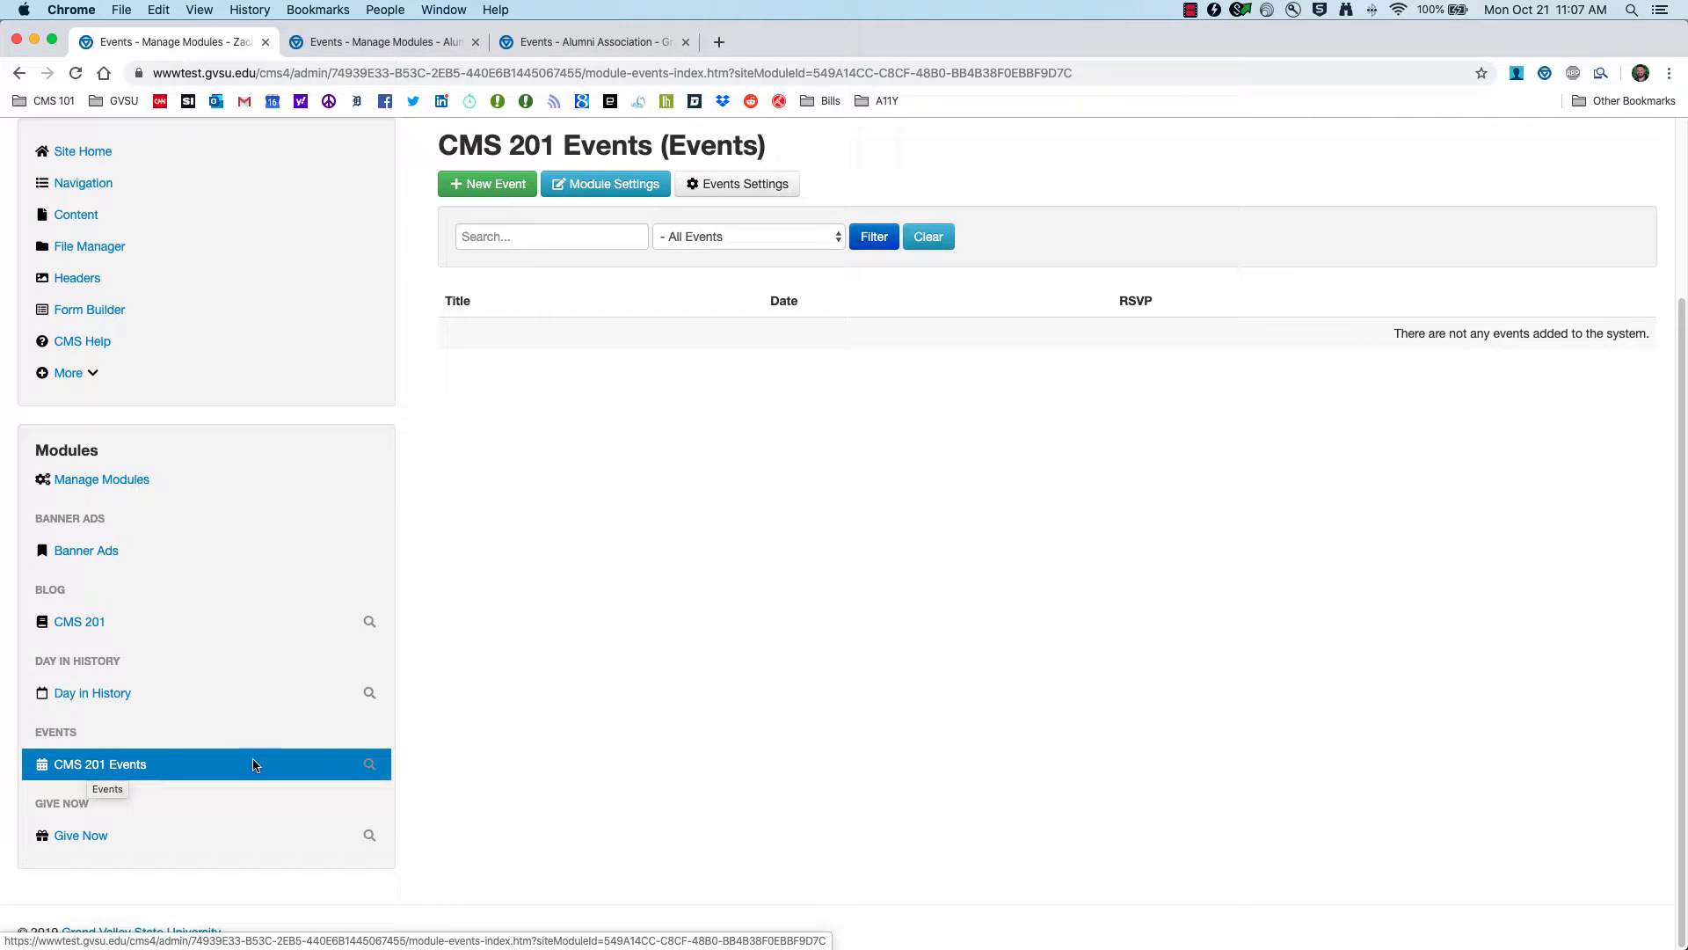
scroll(404, 736, "up", 5)
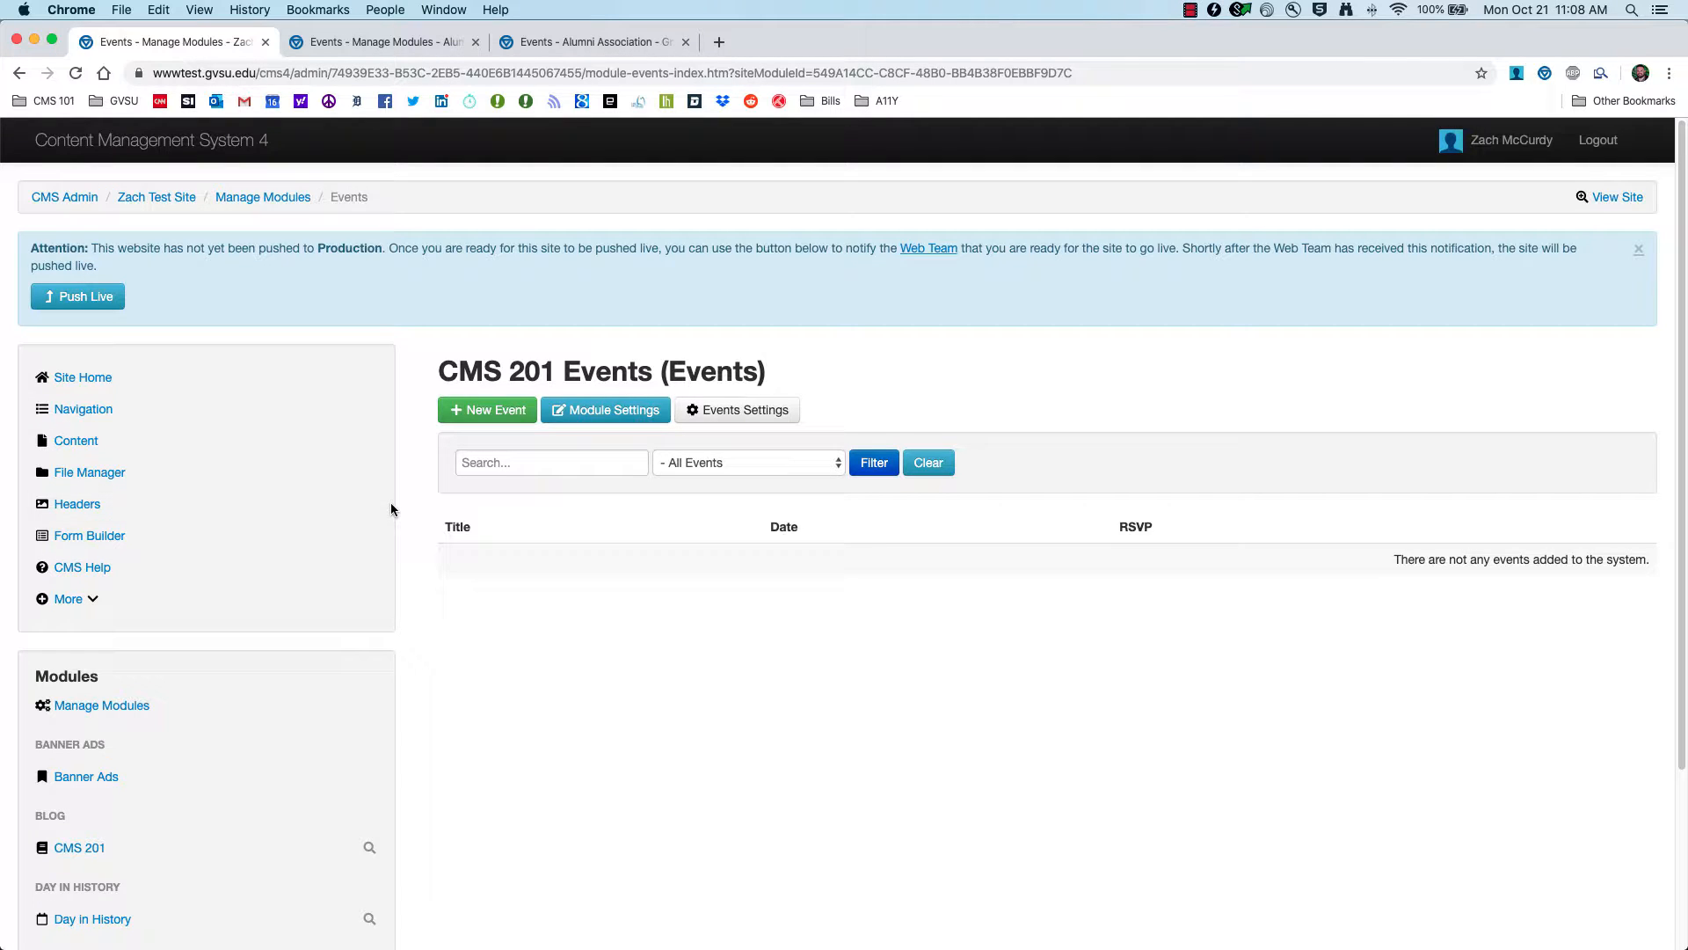
left_click(532, 44)
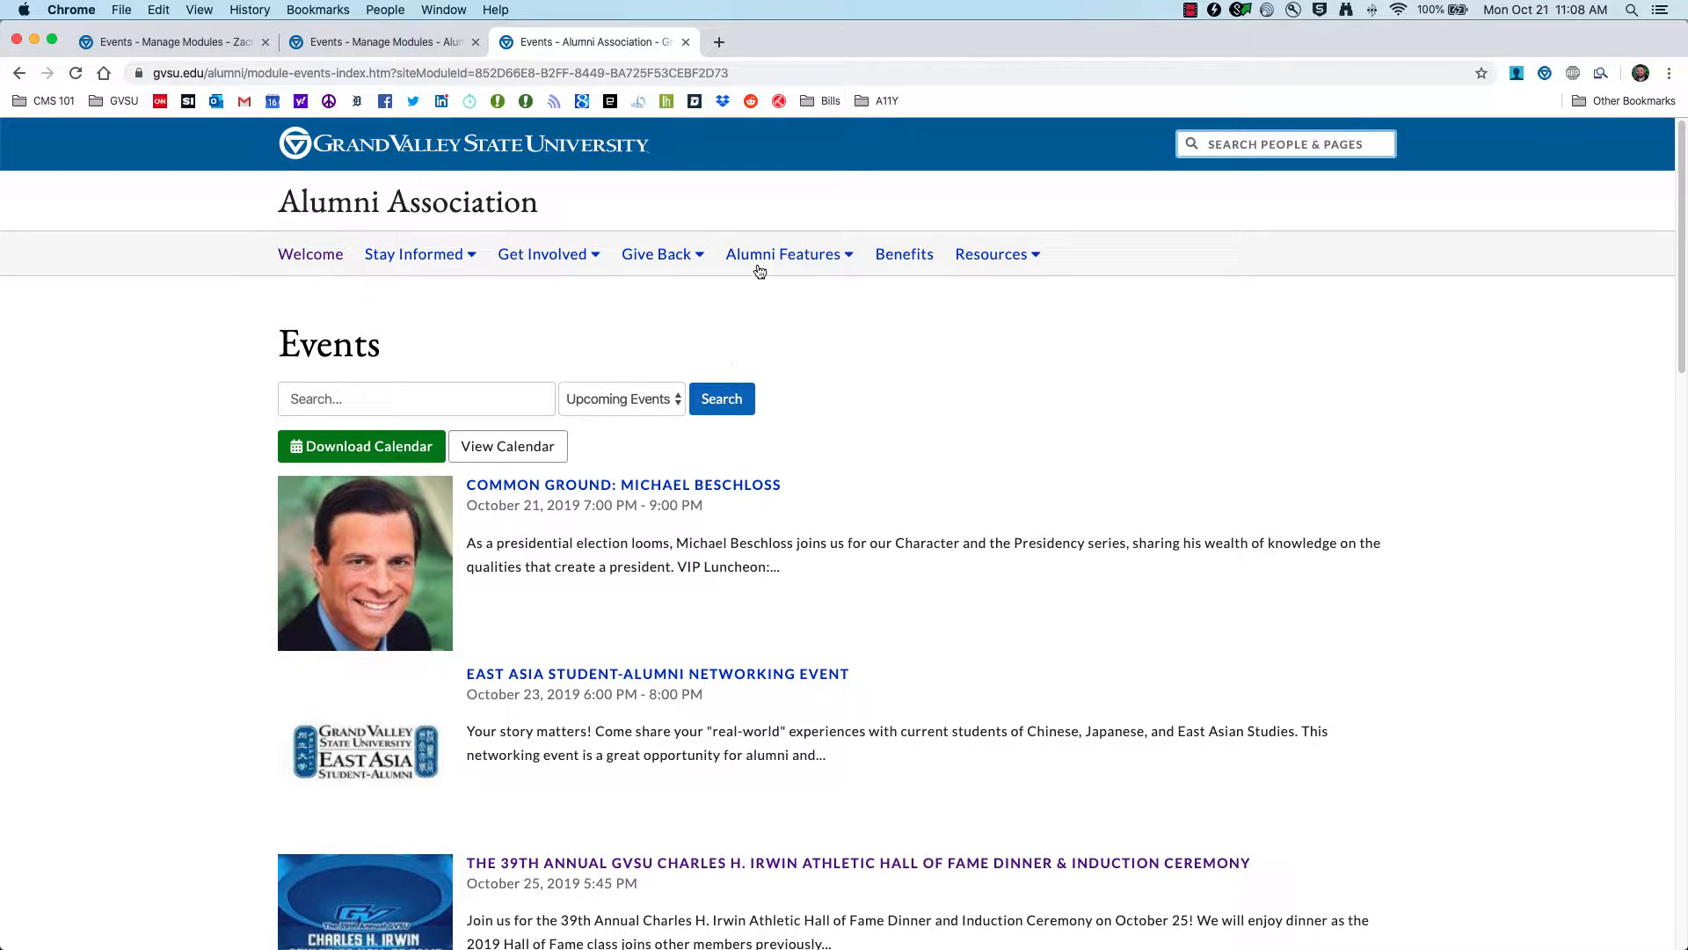
left_click(579, 257)
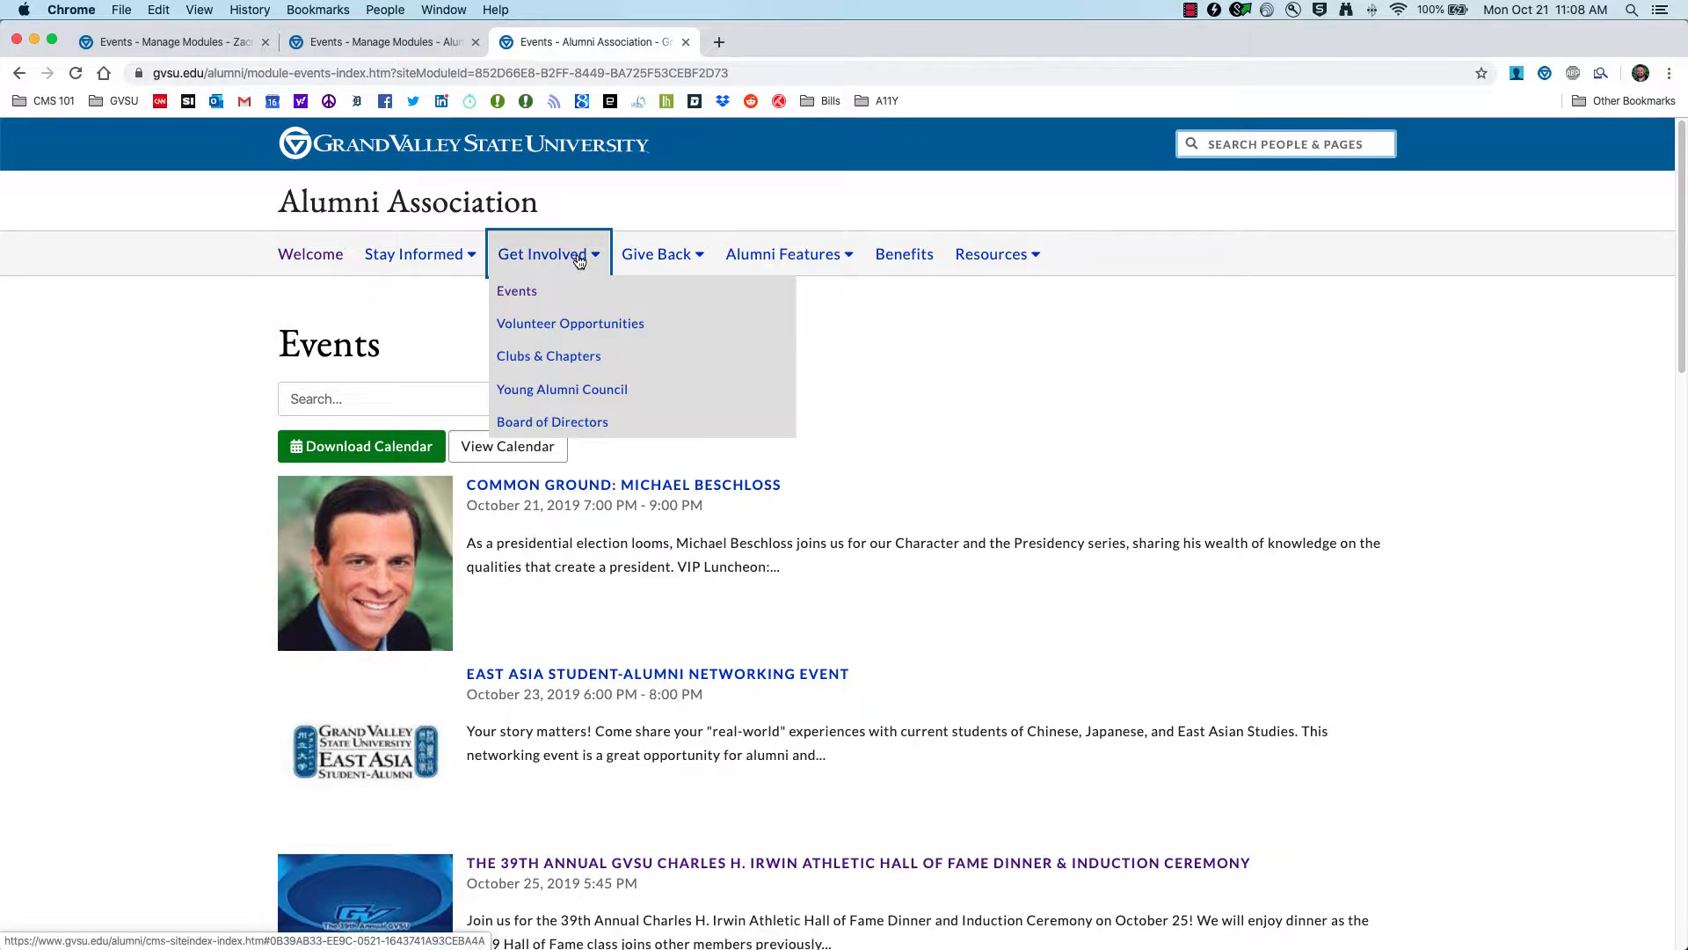
left_click(522, 297)
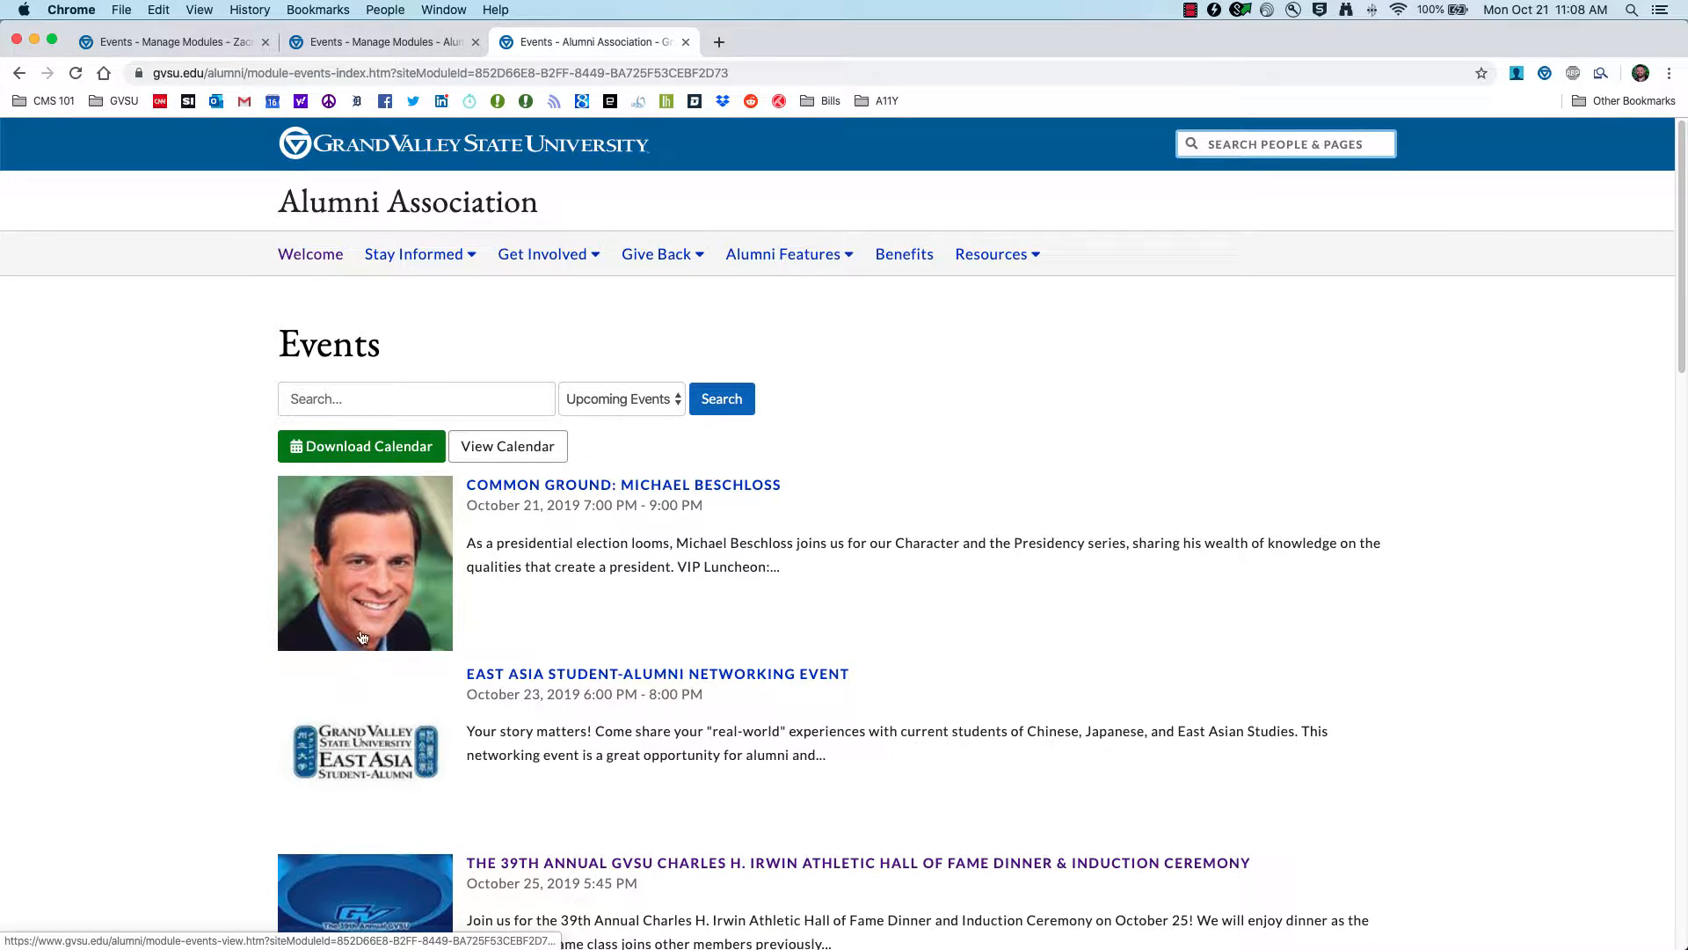
scroll(360, 609, "down", 3)
scroll(360, 608, "down", 10)
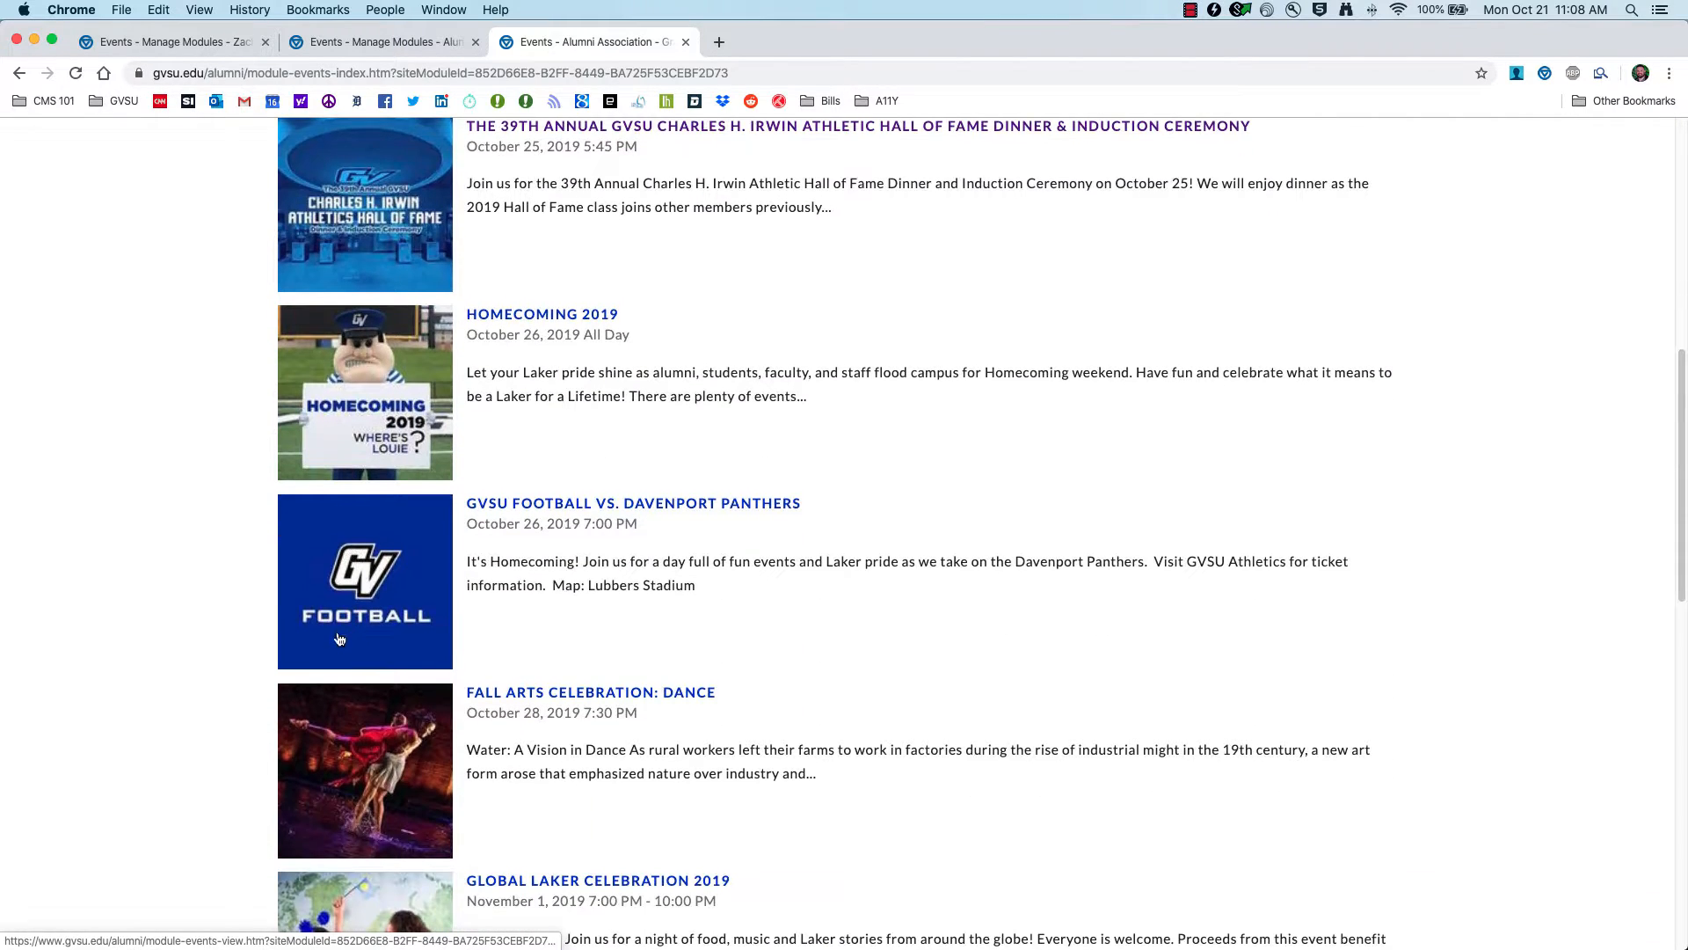
scroll(337, 638, "down", 5)
scroll(357, 391, "up", 20)
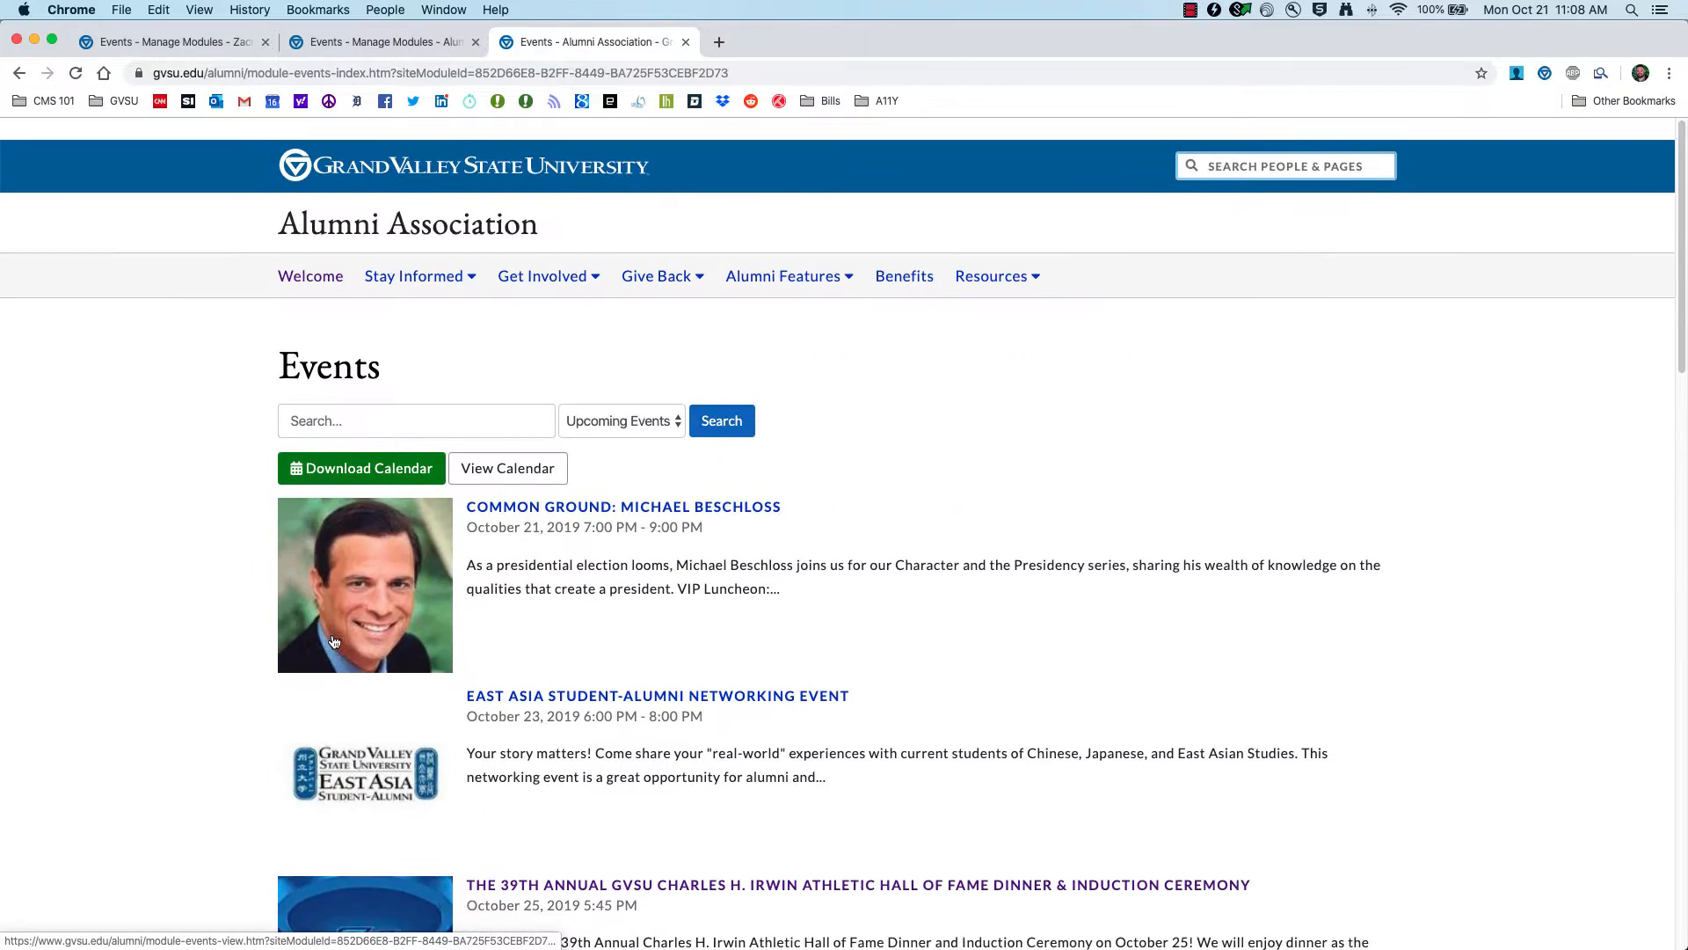
left_click(357, 393)
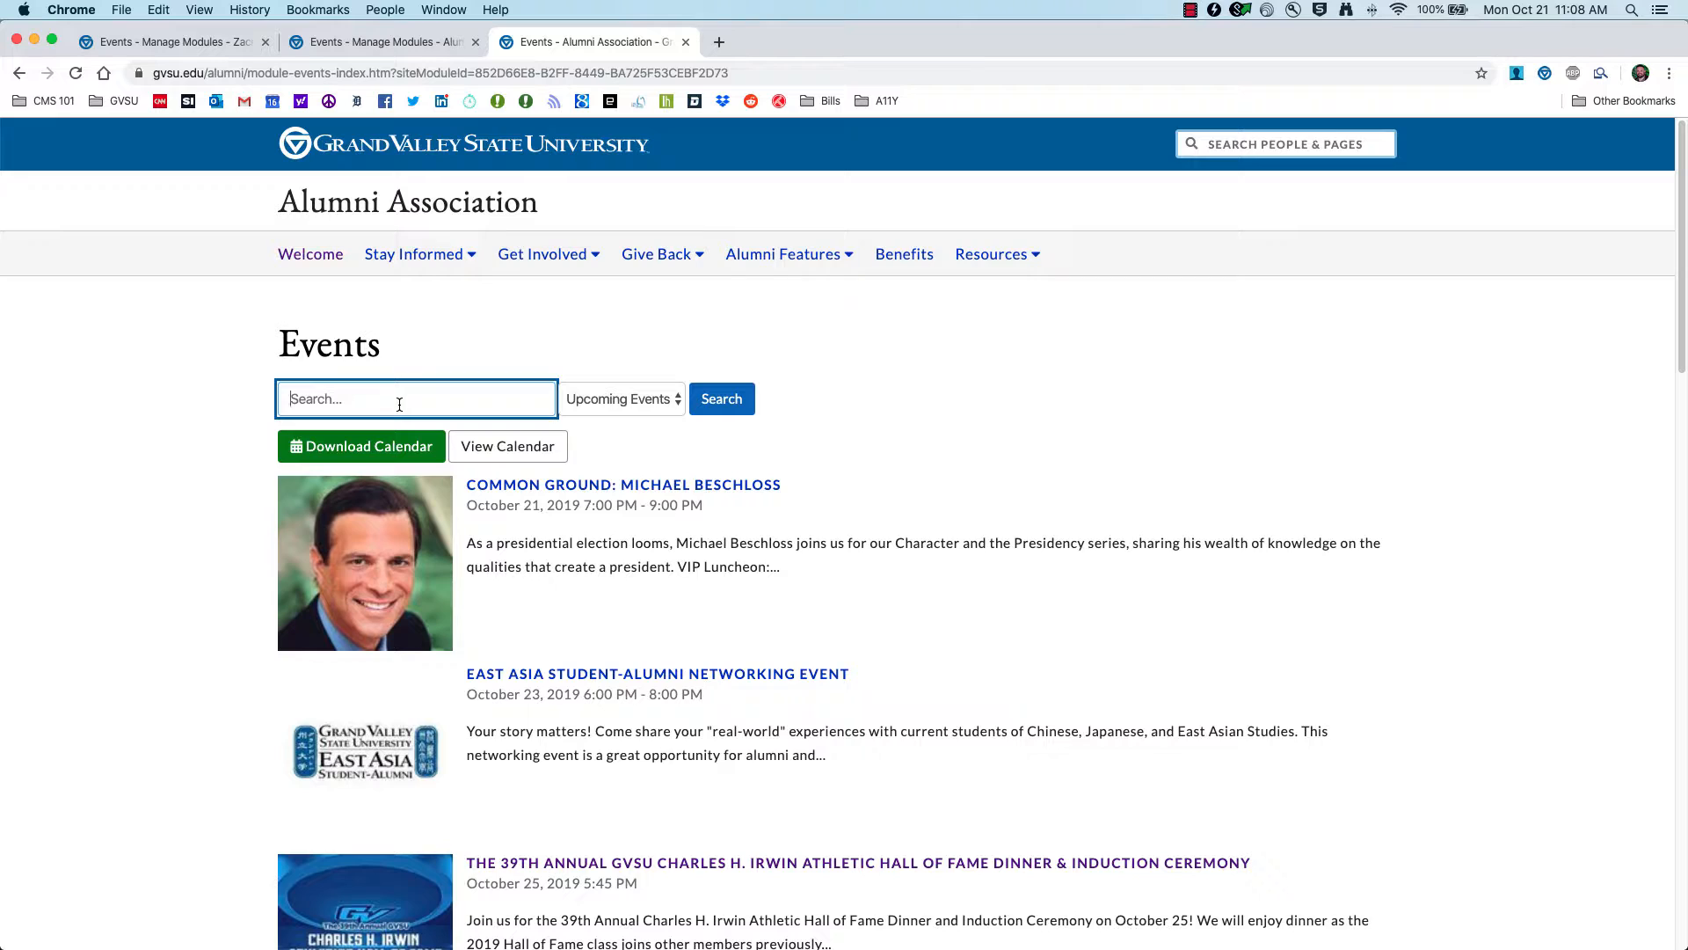
left_click(648, 401)
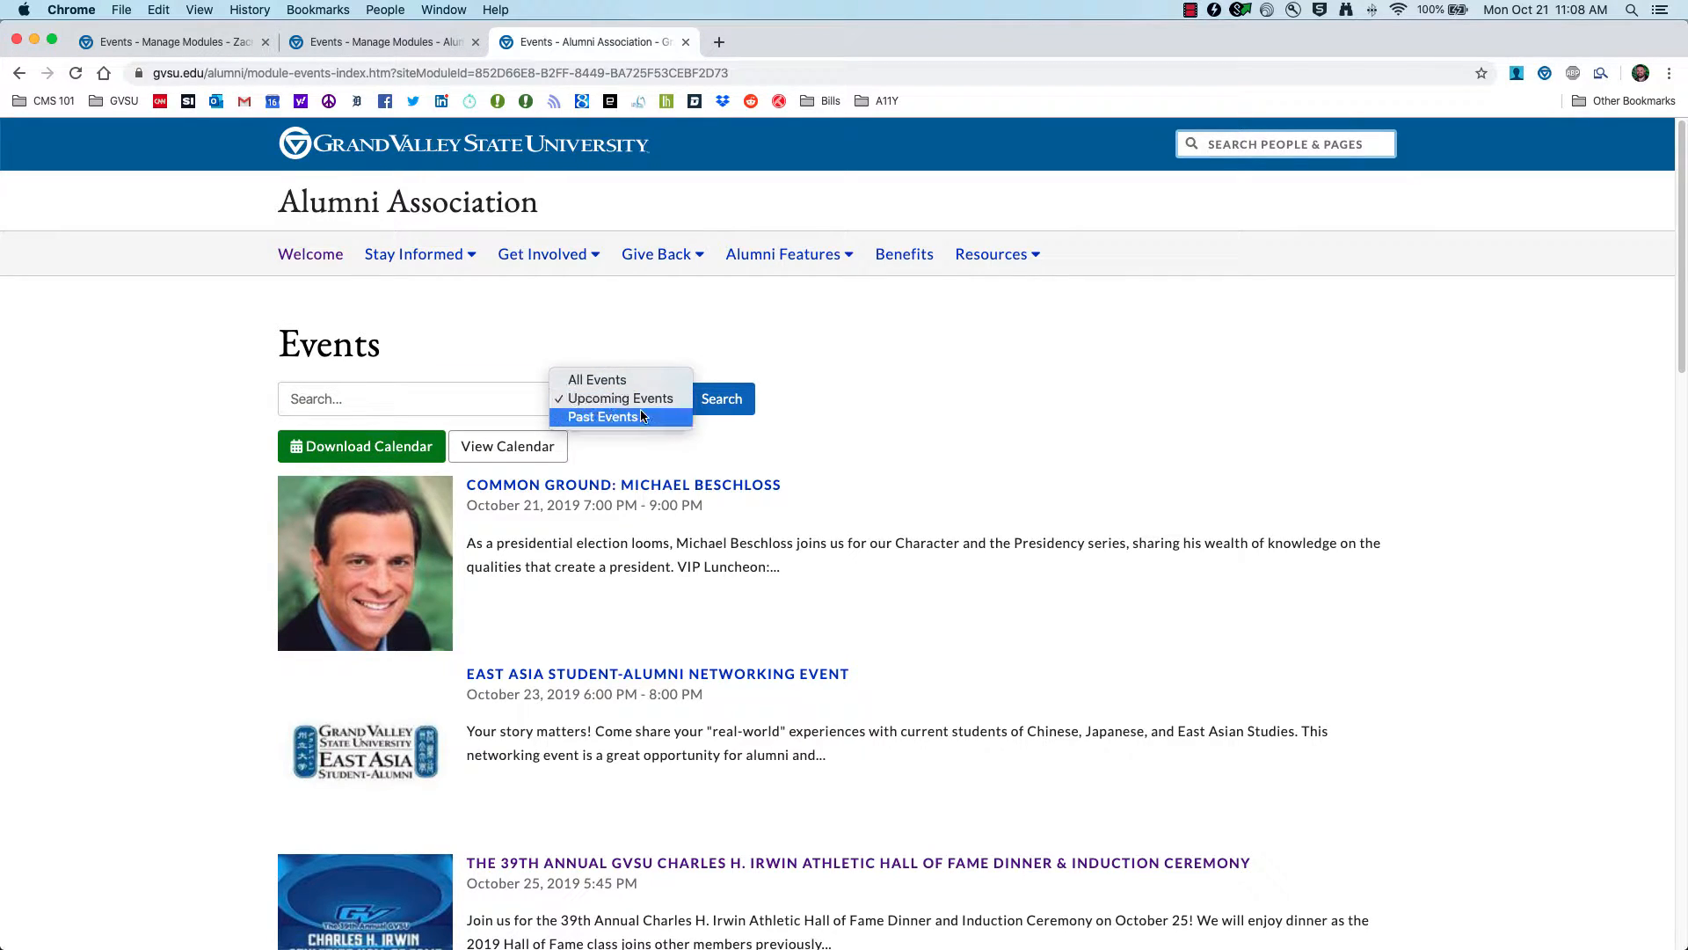
left_click(948, 482)
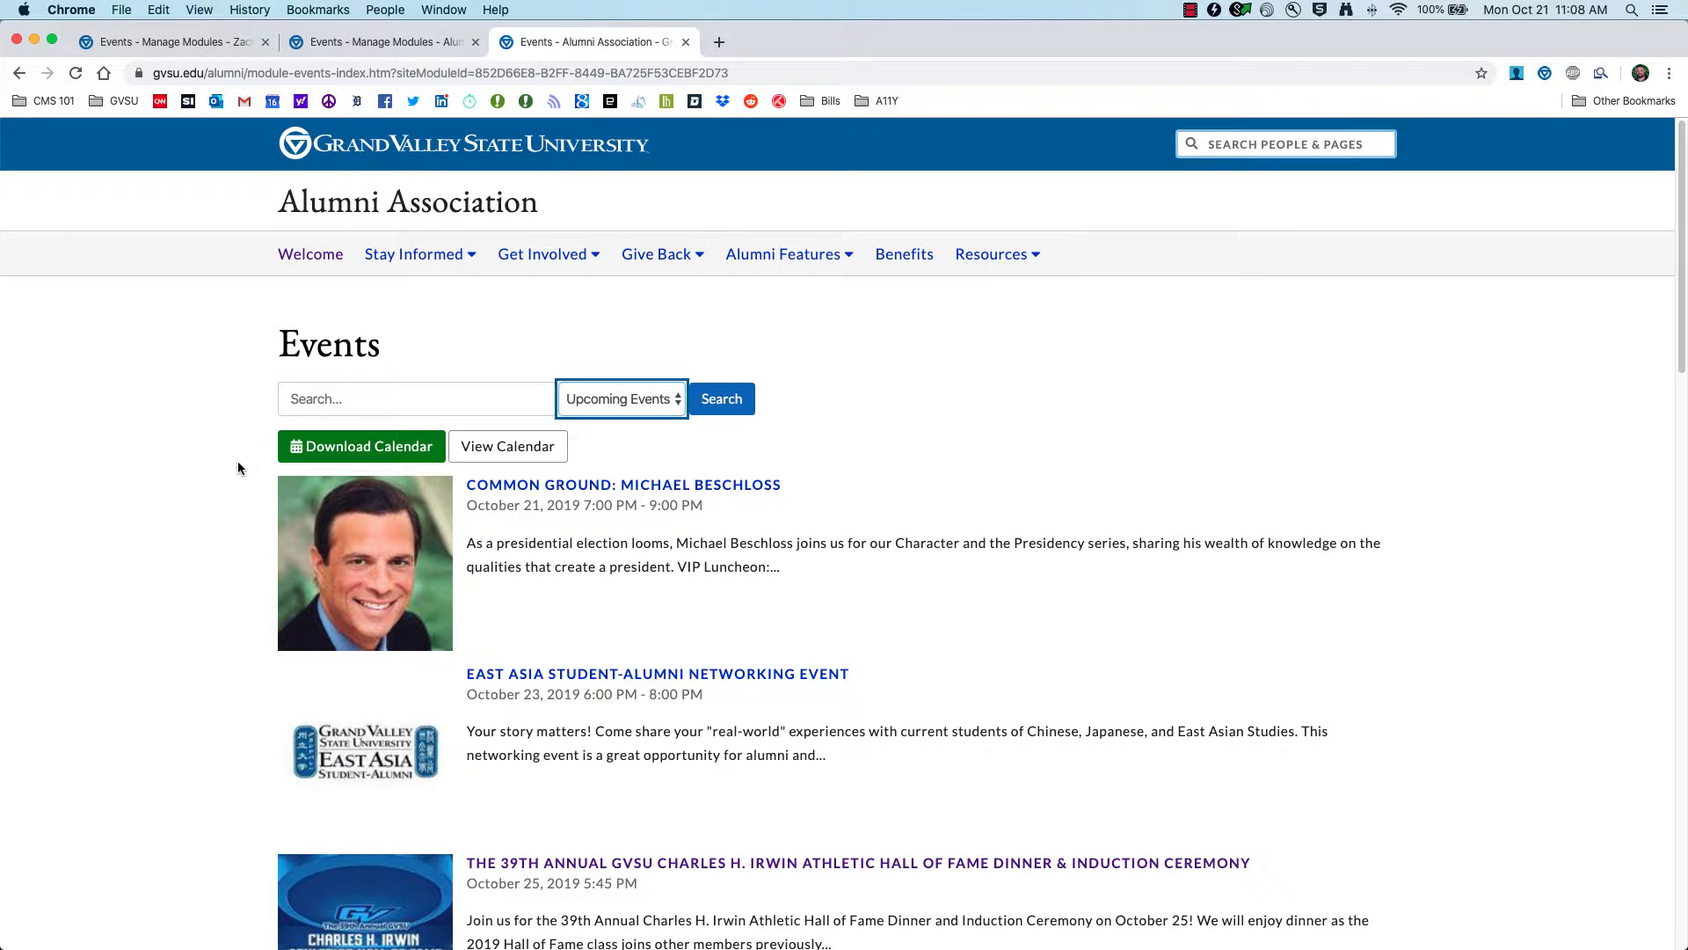
left_click(176, 41)
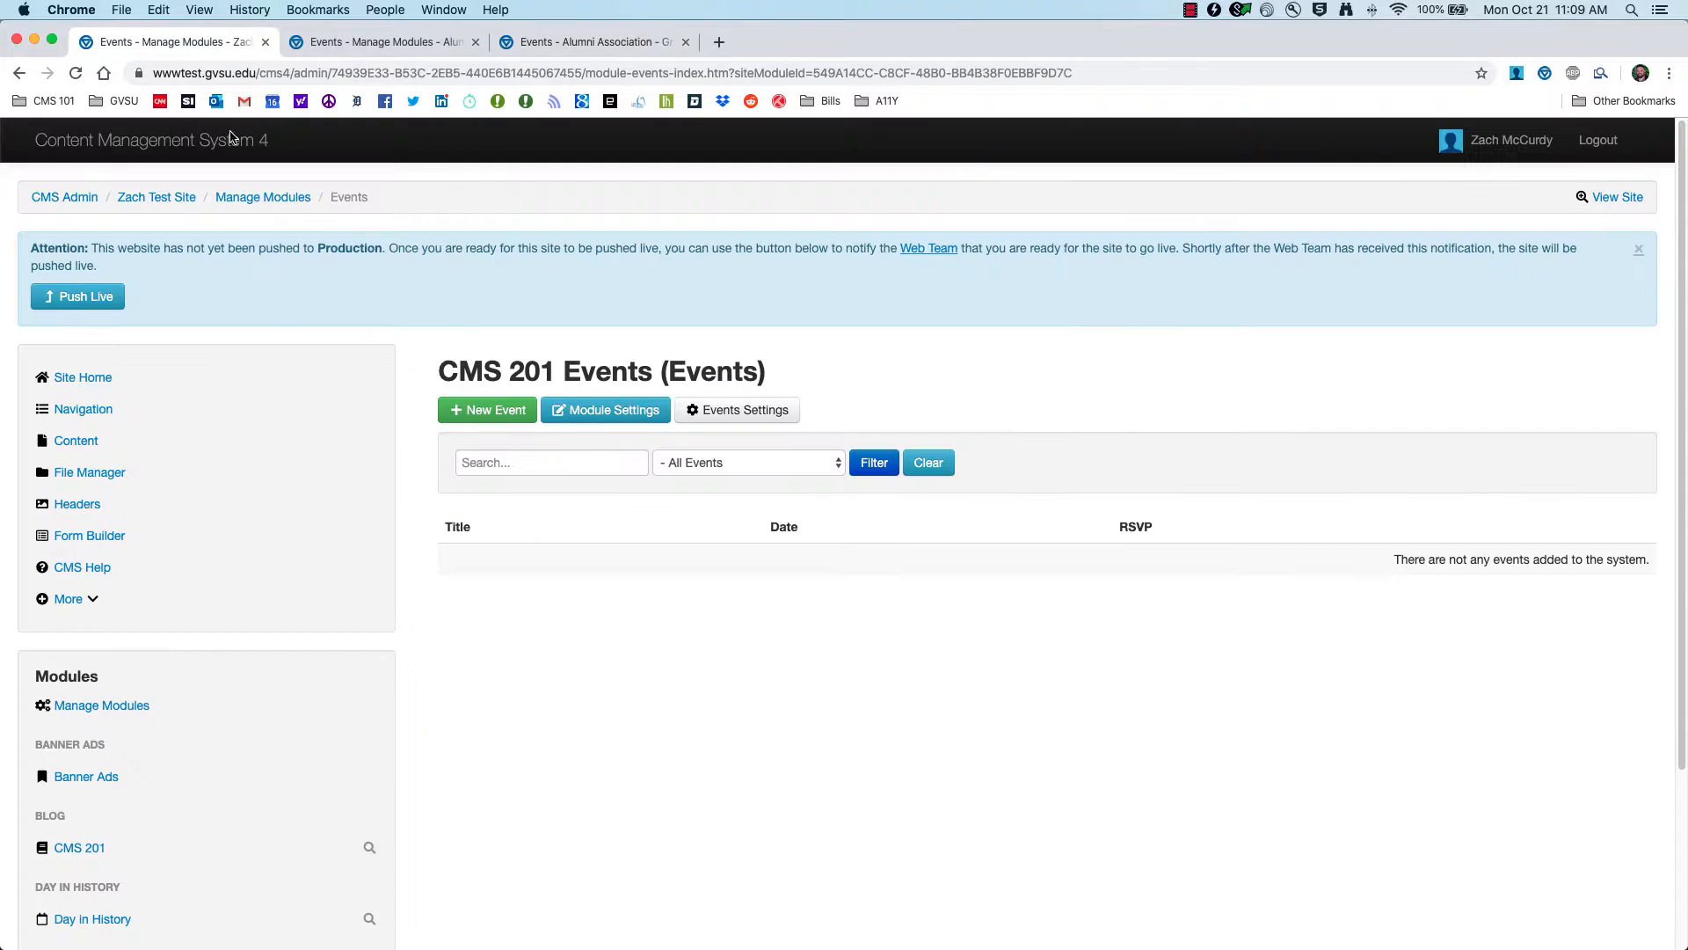
Step: Begin a New Event and mark it as a private/hidden event under Published Location(s)
left_click(482, 417)
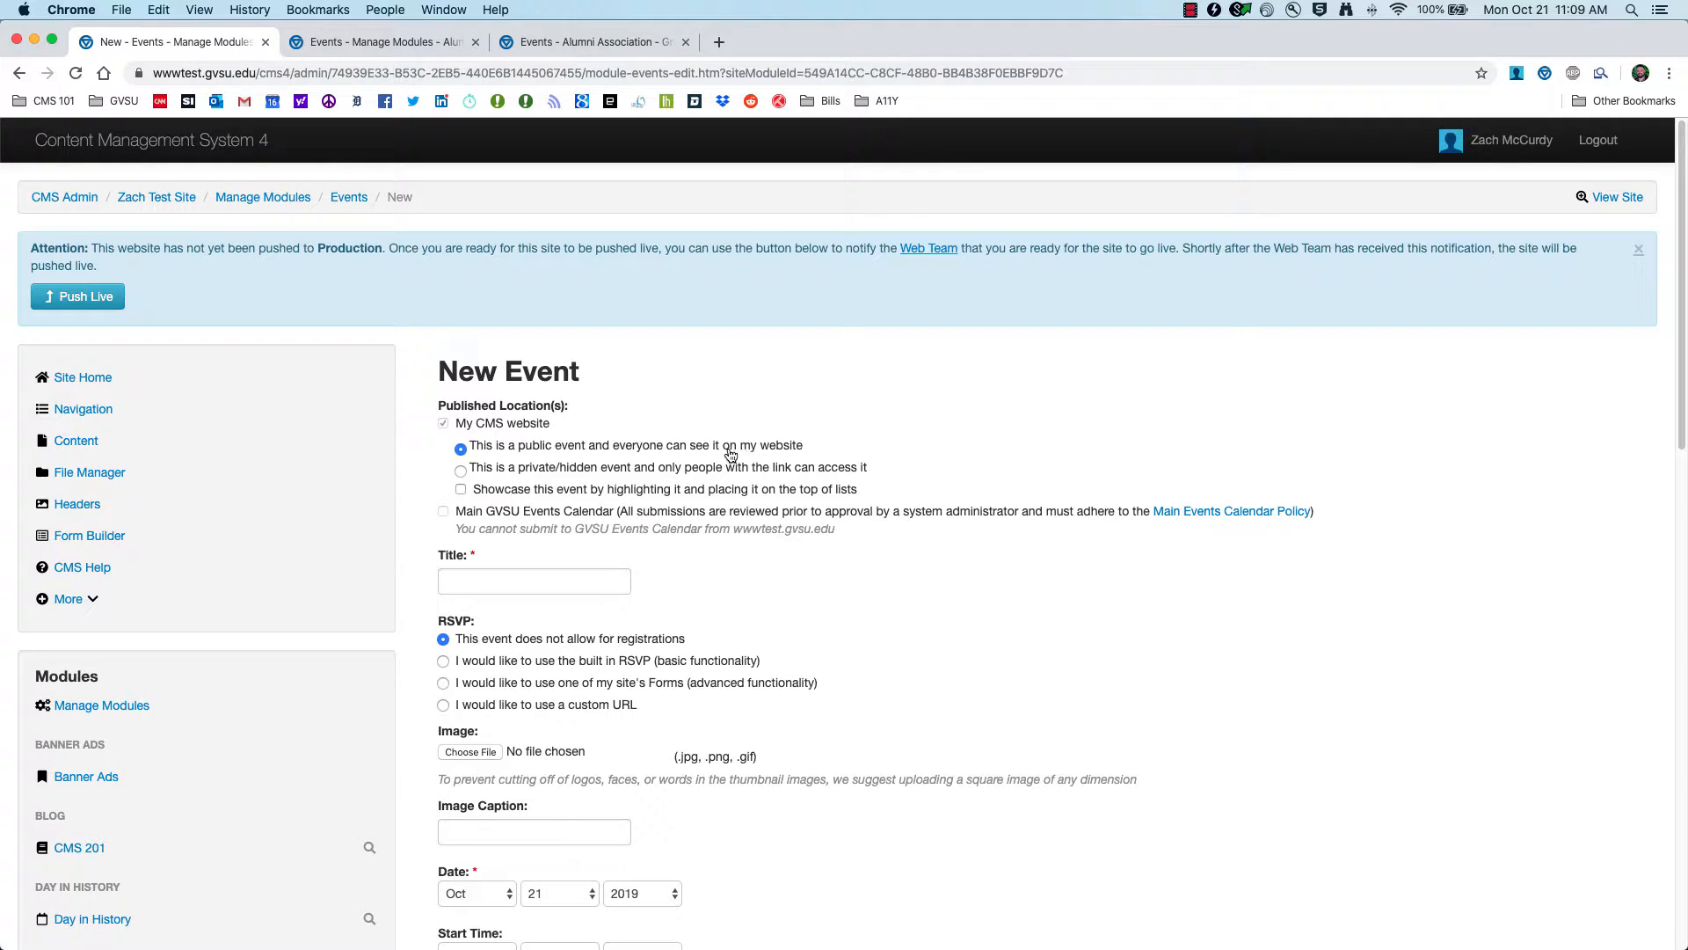
left_click(484, 475)
Step: Compare the event's published-location setting against the Alumni events page
left_click(523, 471)
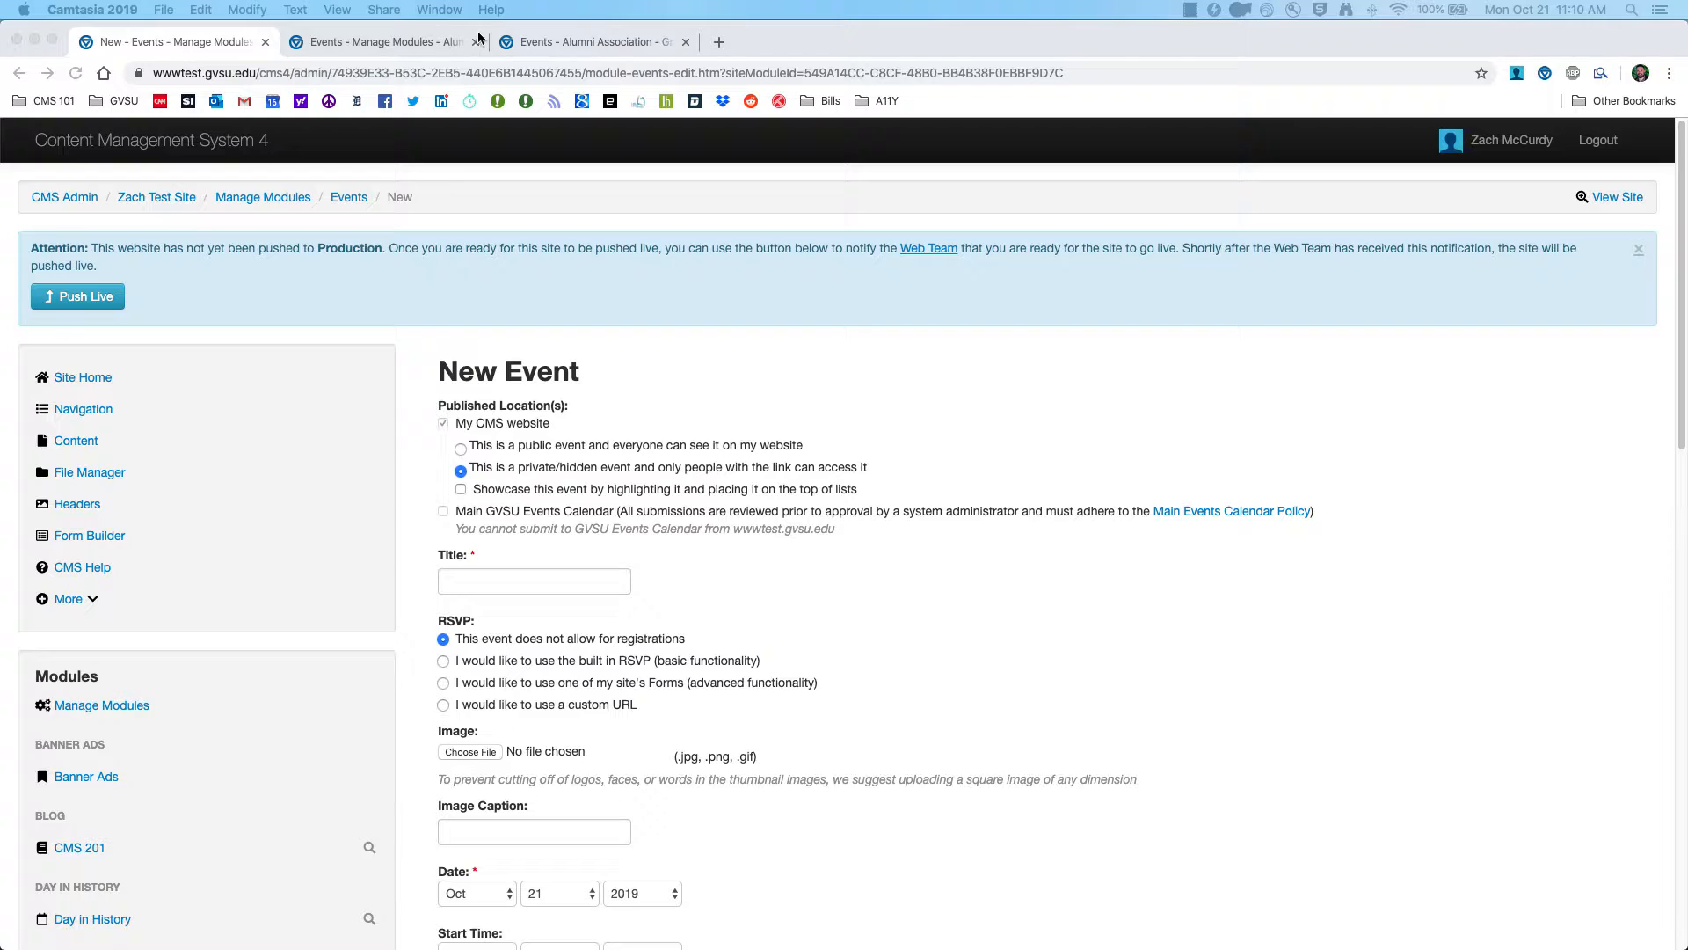
left_click(547, 42)
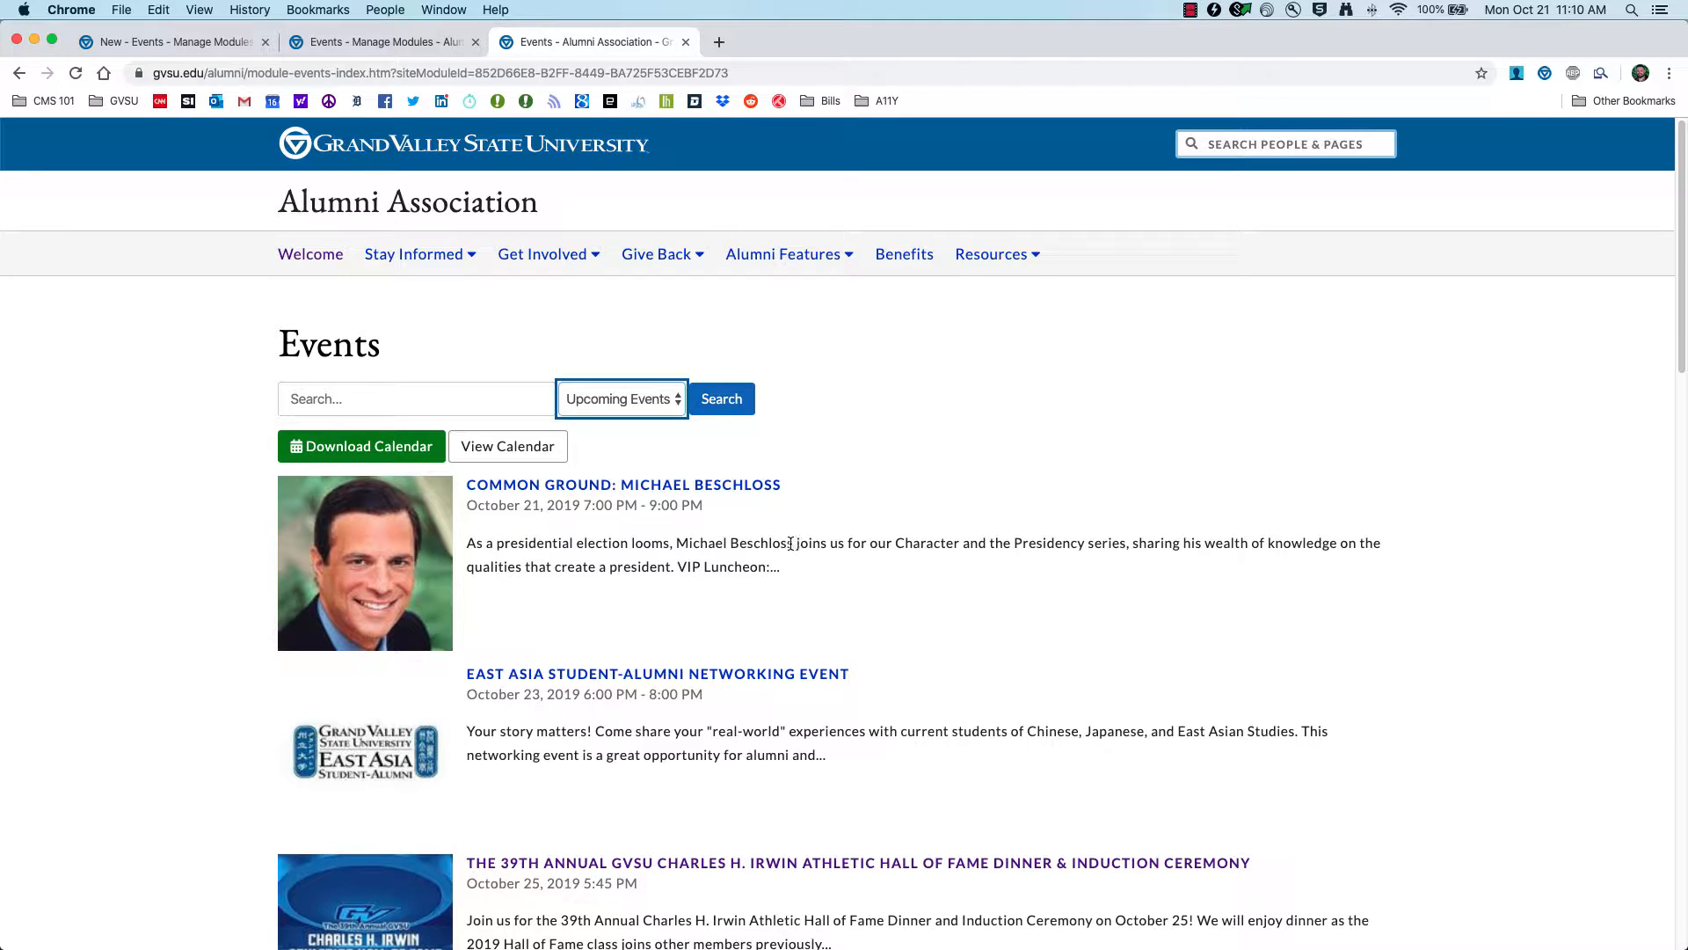
left_click(140, 42)
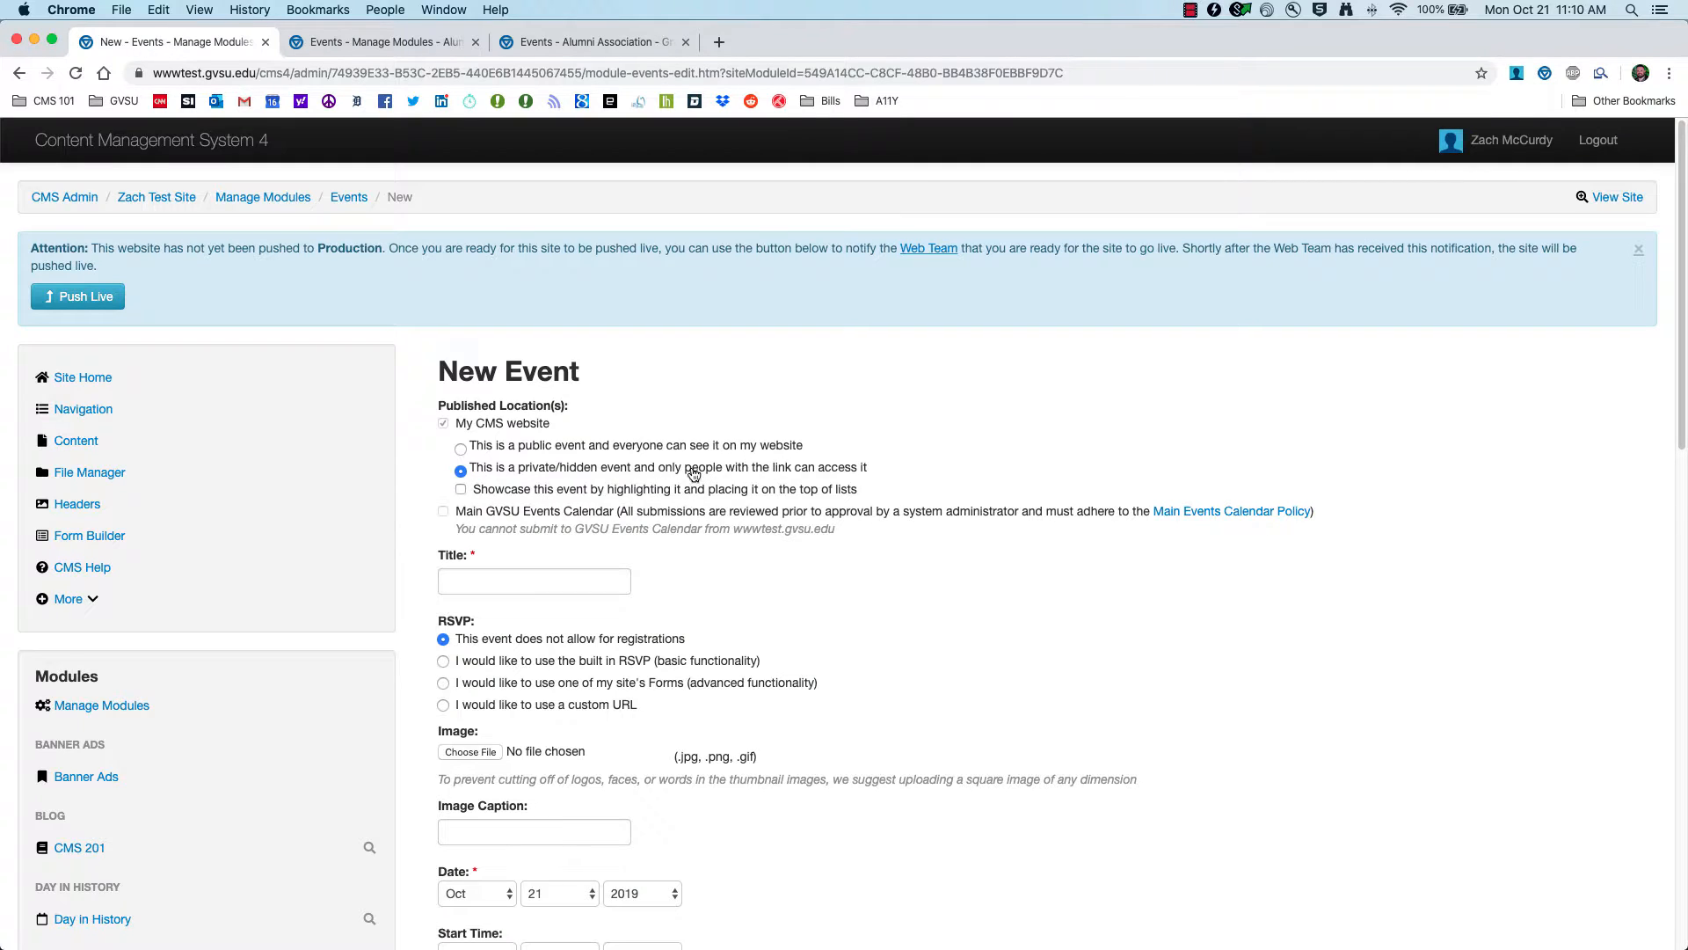
left_click(568, 55)
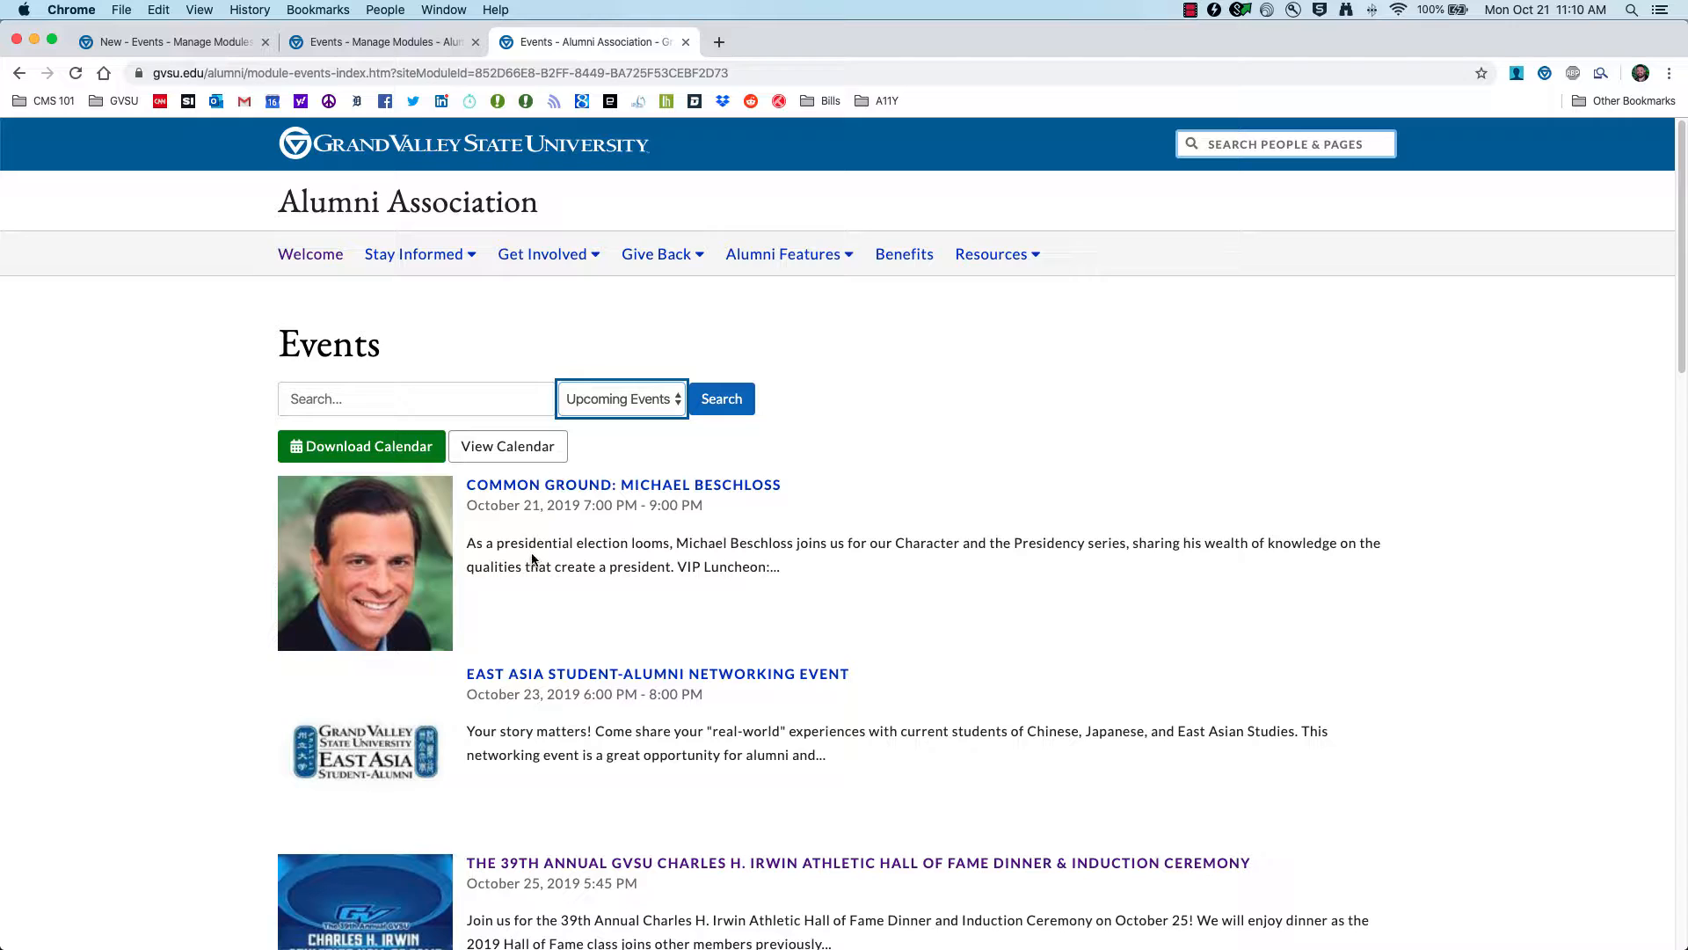
left_click(156, 36)
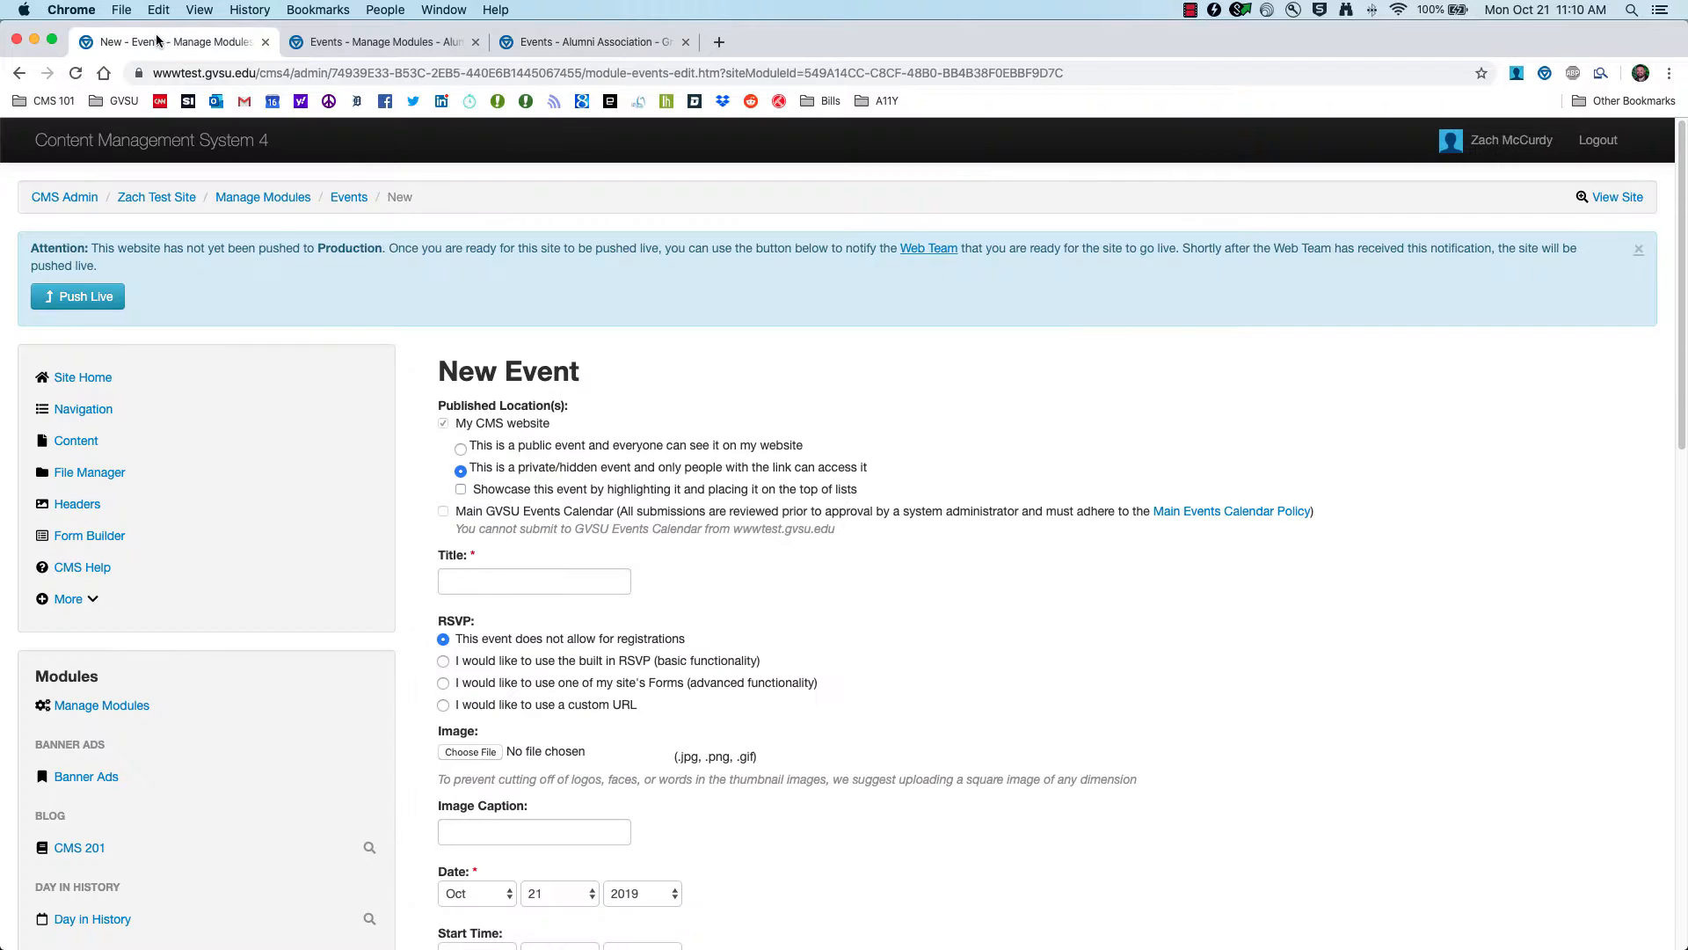
Step: Switch the event to a public event, rechecking the Alumni events list
left_click(502, 447)
left_click(556, 40)
scroll(337, 680, "down", 3)
scroll(337, 680, "down", 3)
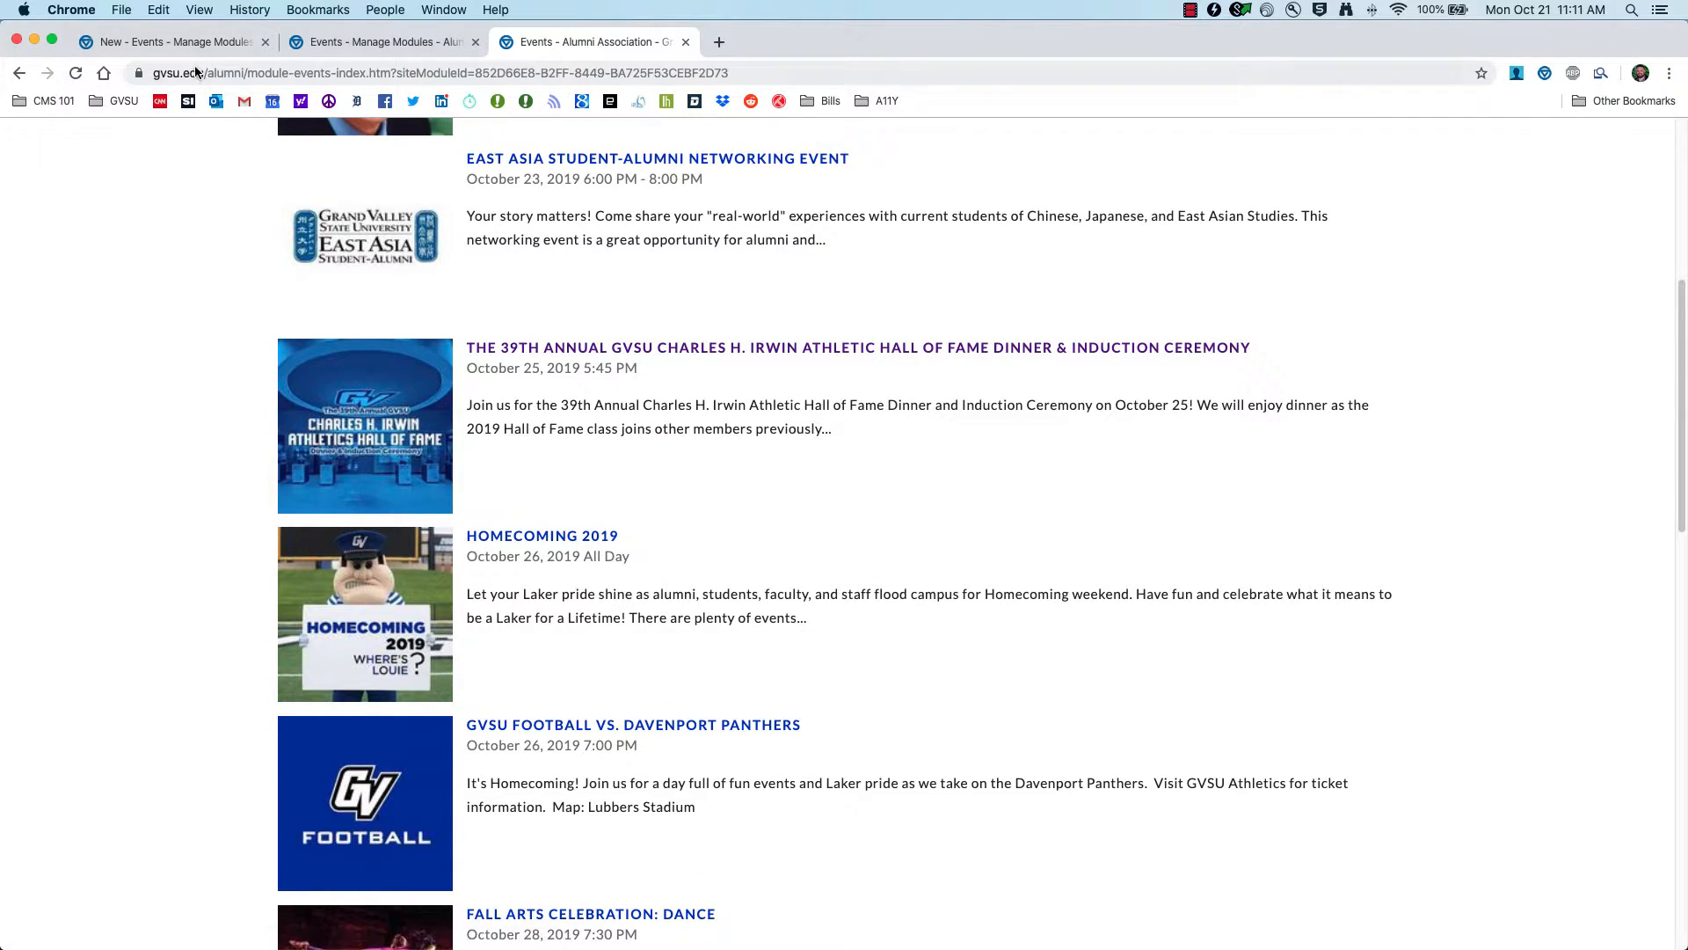
key("super+1")
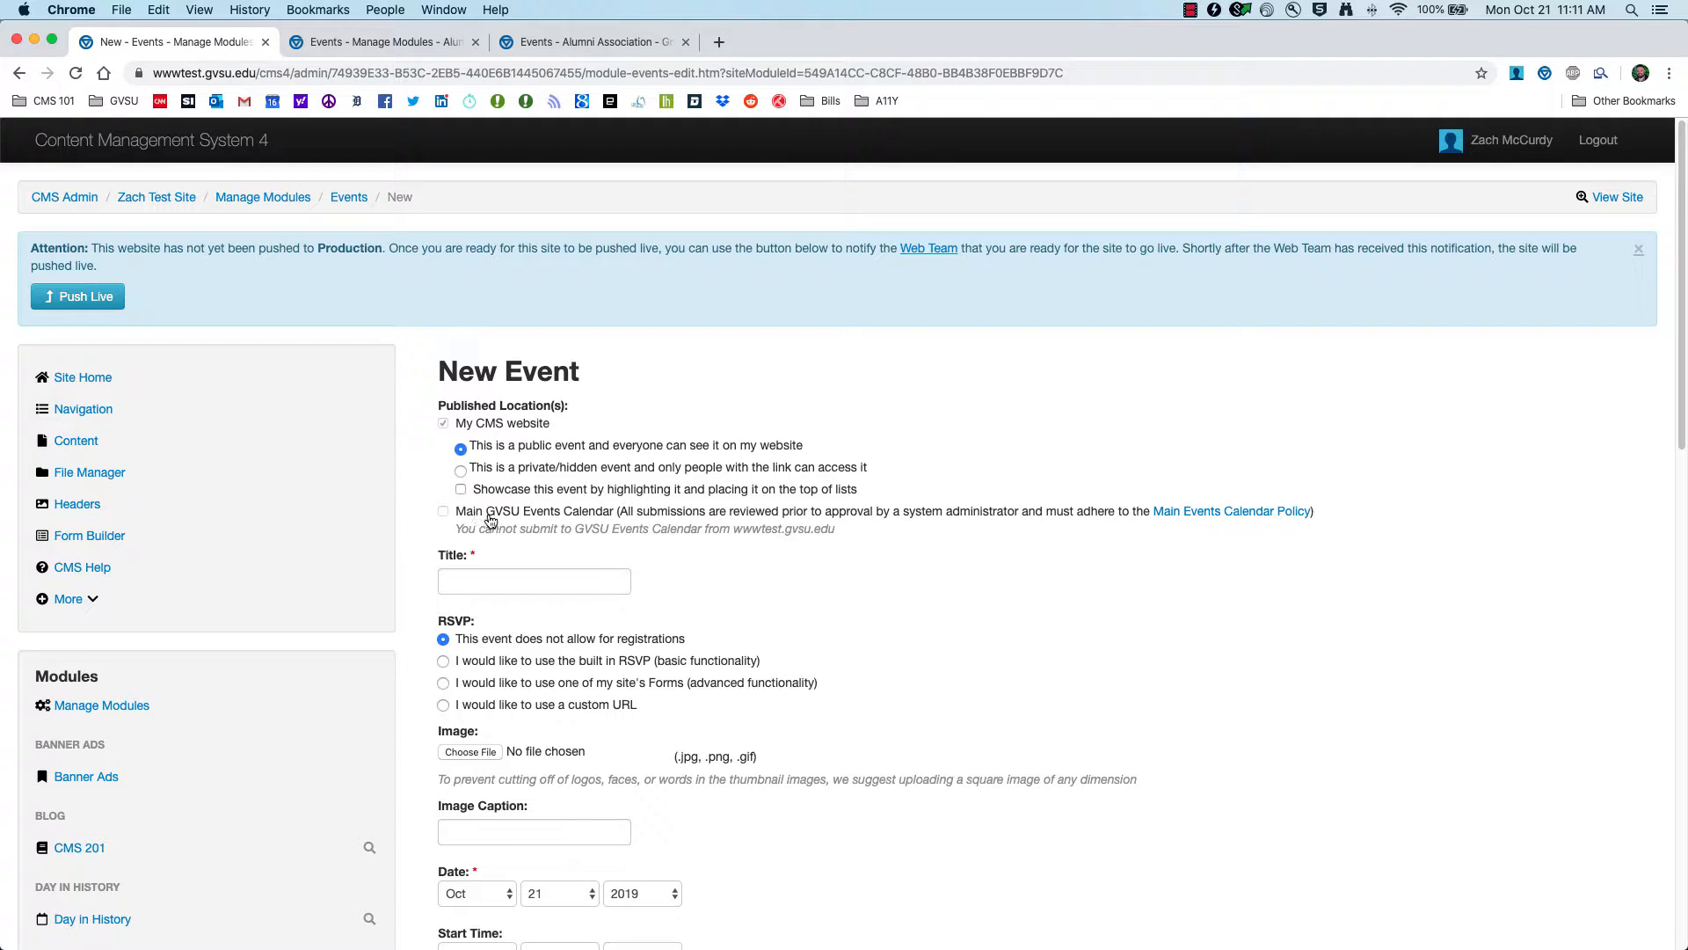
left_click(602, 46)
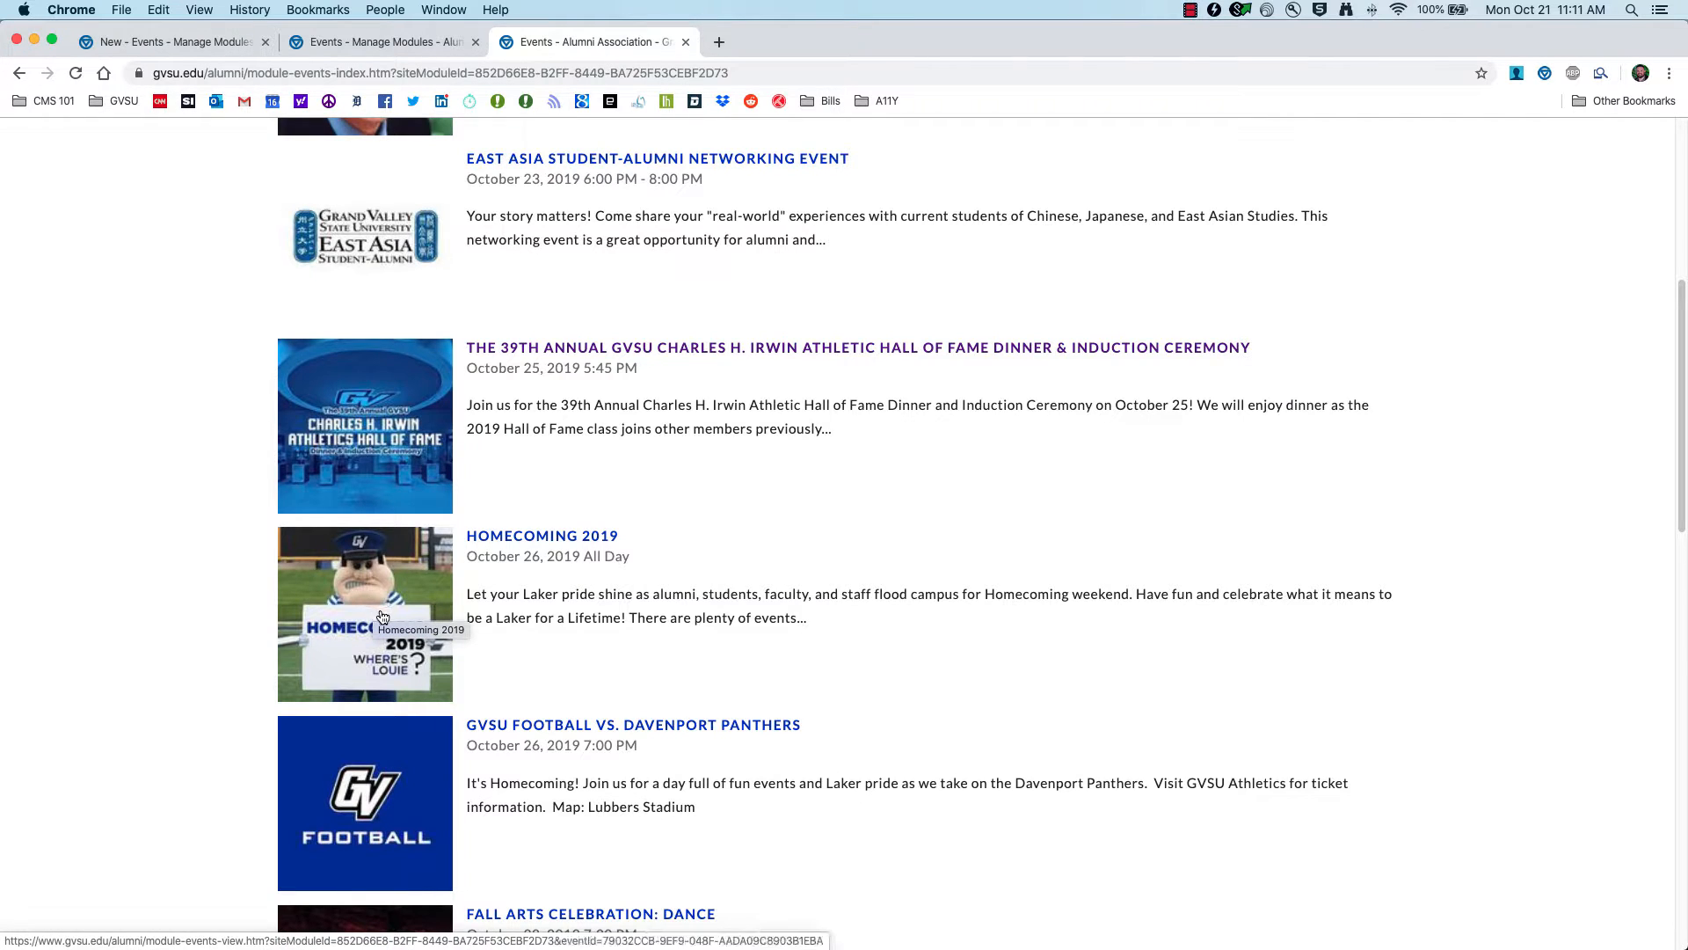
scroll(382, 616, "up", 6)
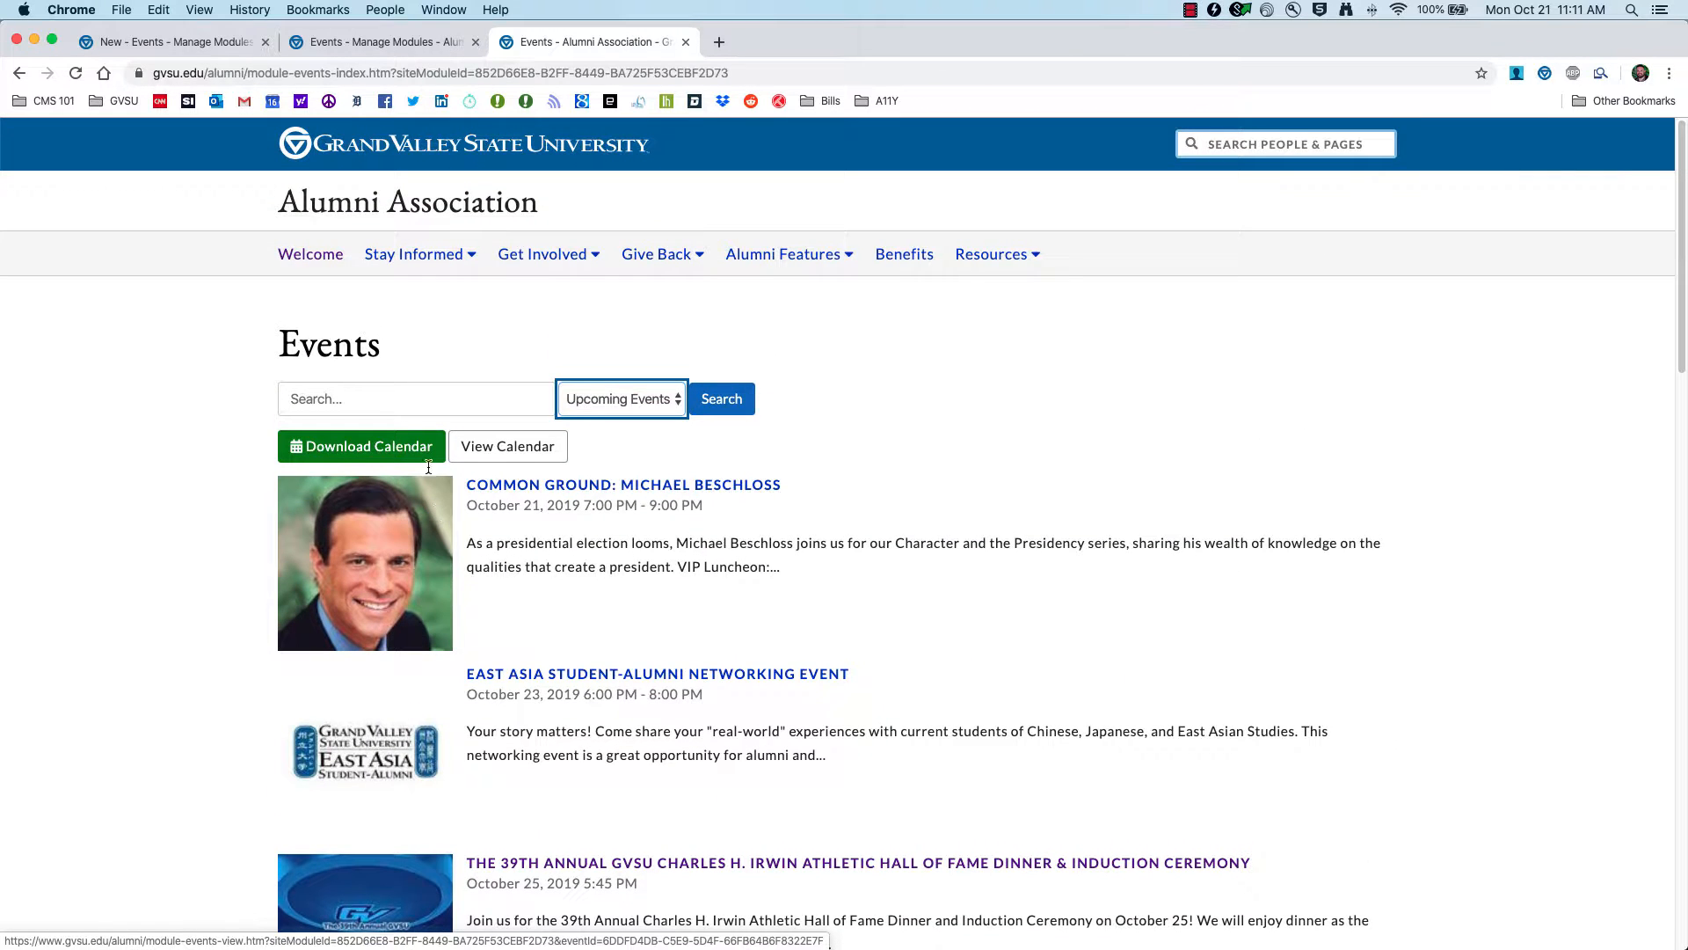
left_click(172, 39)
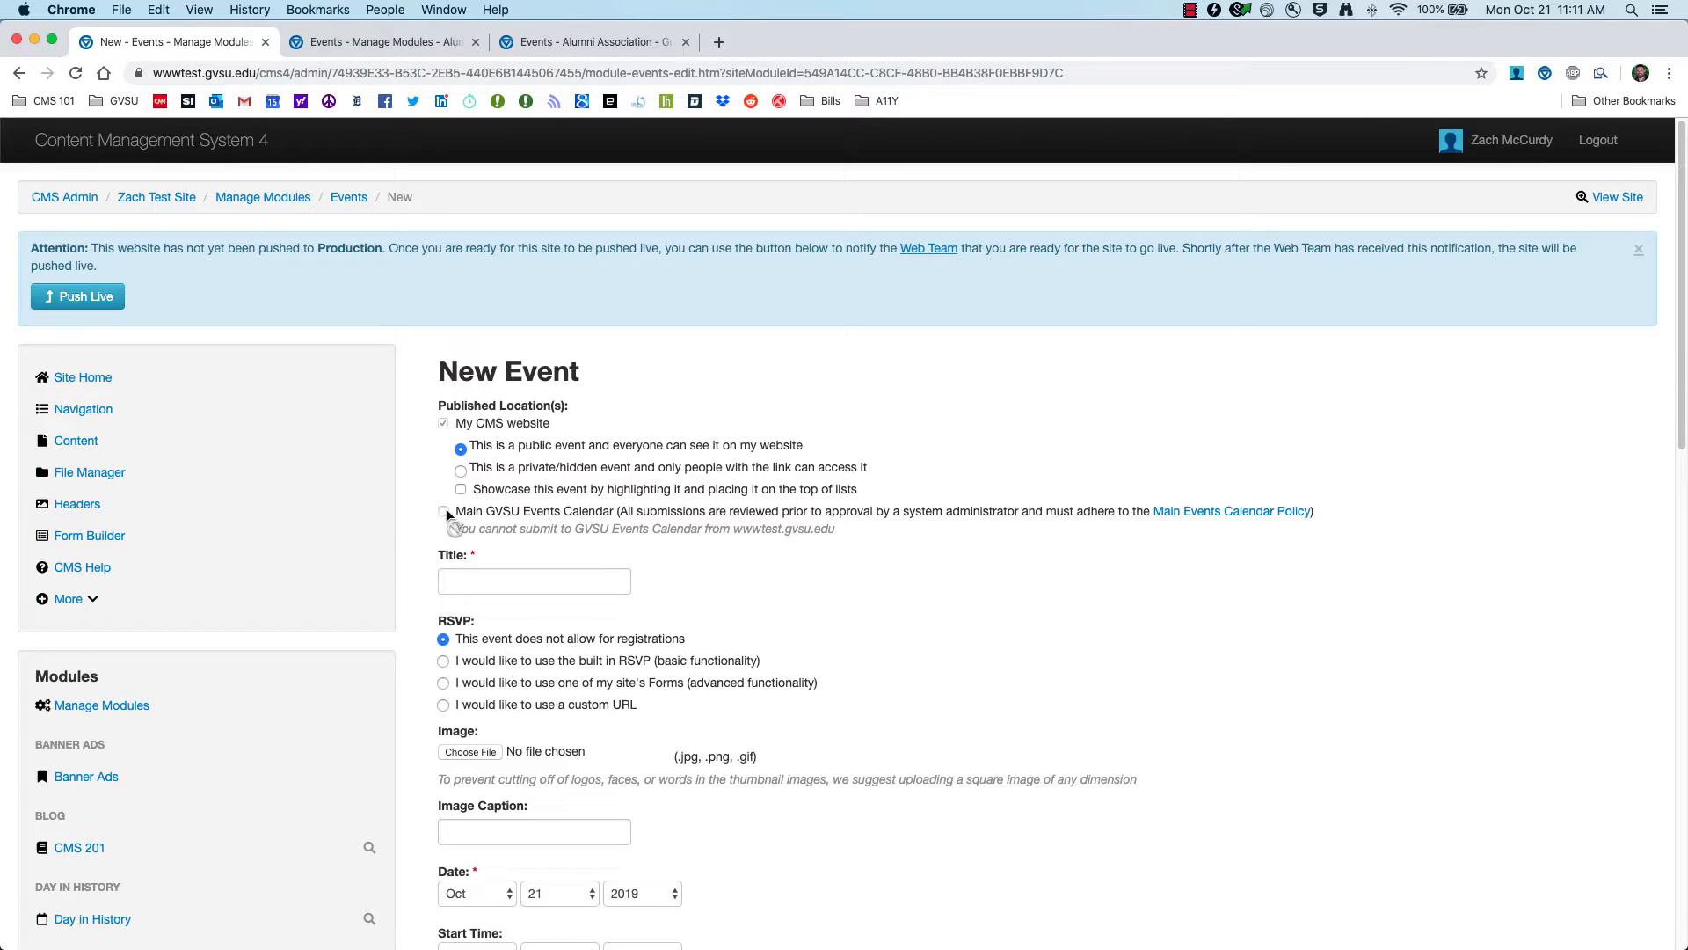
Step: Enter 'CMS 201 Training' as the event title and choose the built-in RSVP option
left_click(469, 573)
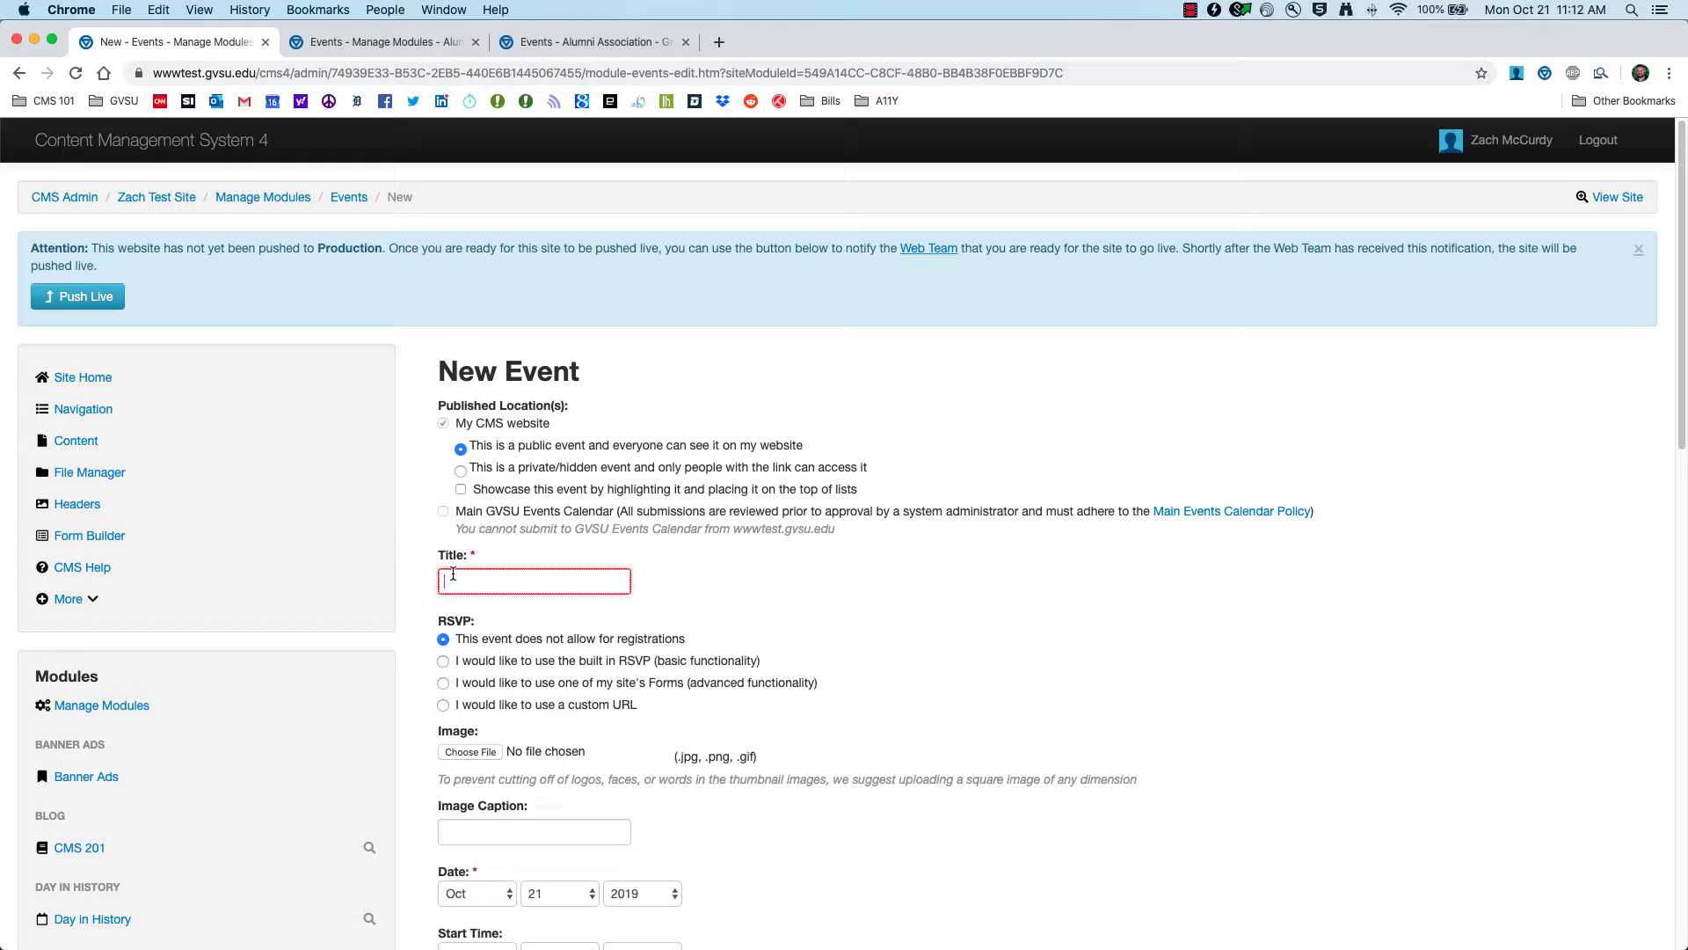
type("CMS 201 Training")
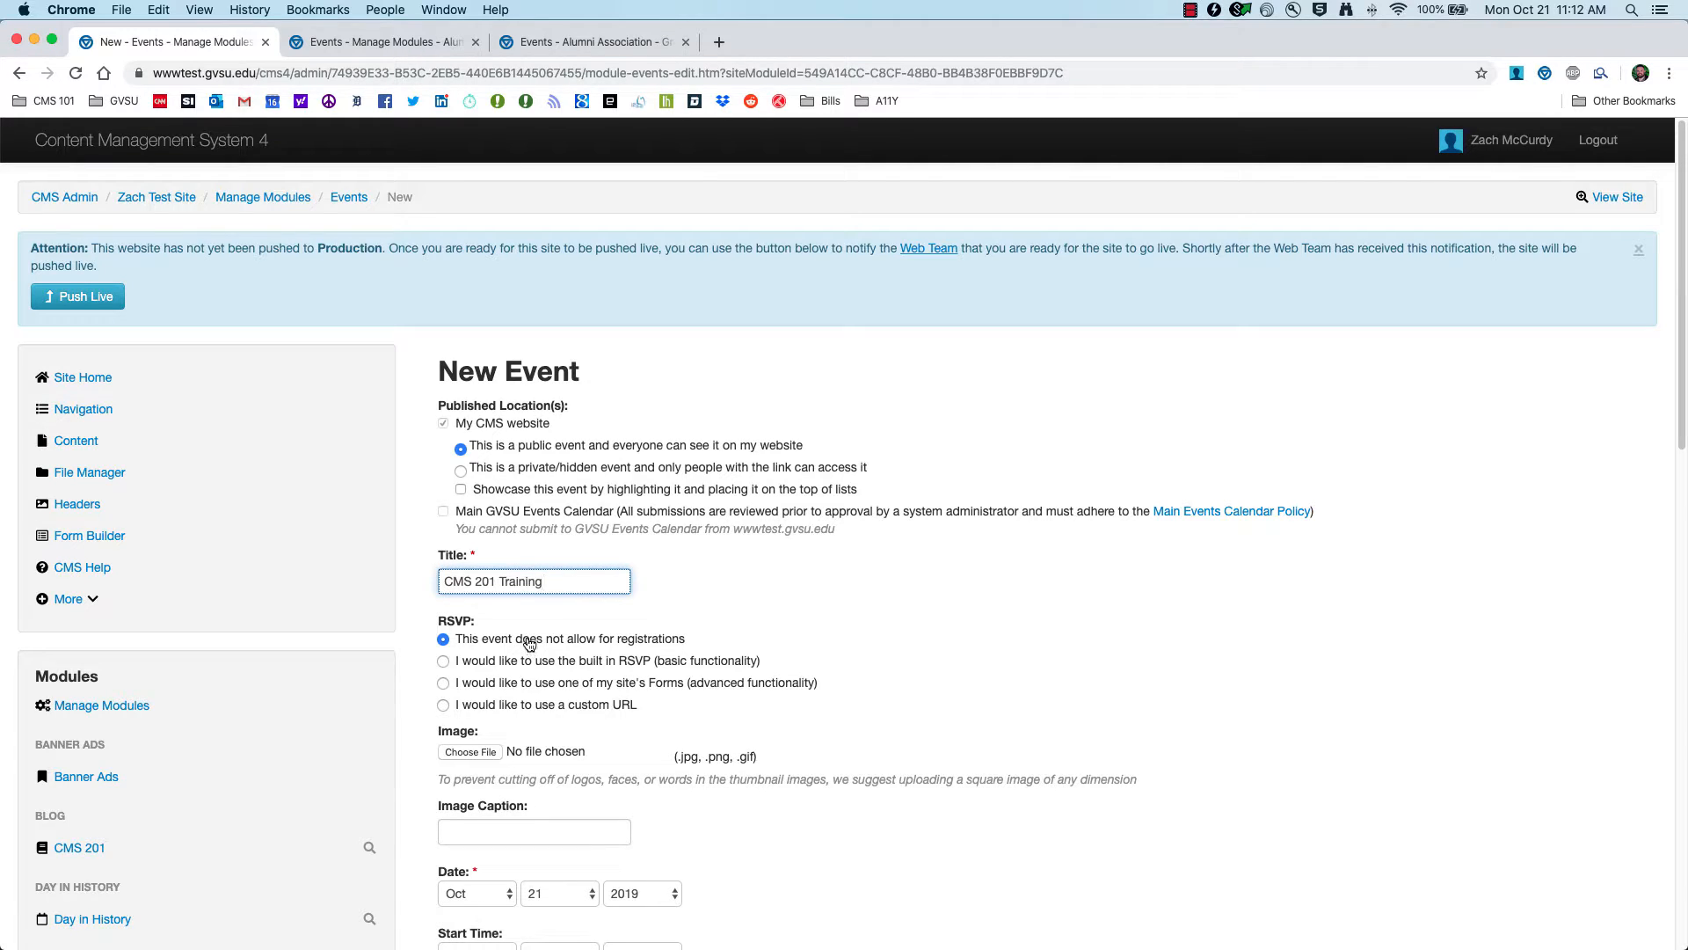
left_click(444, 662)
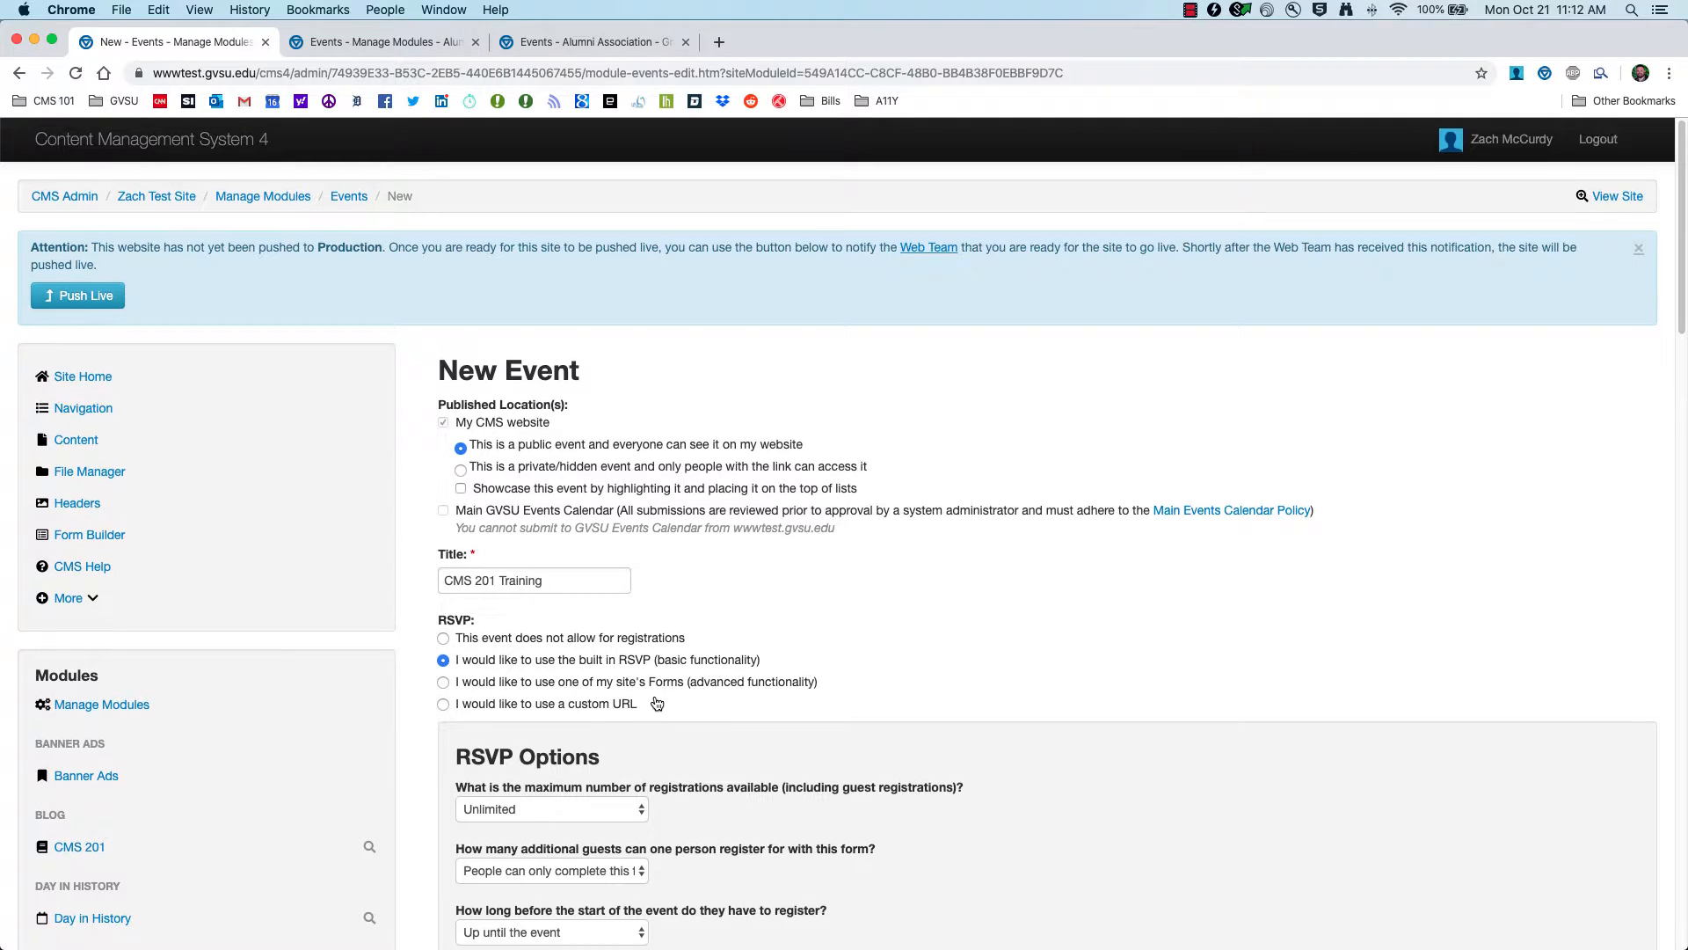
Step: Review the site-forms and custom-URL RSVP options, then choose 'This event does not allow for registrations'
scroll(686, 616, "down", 5)
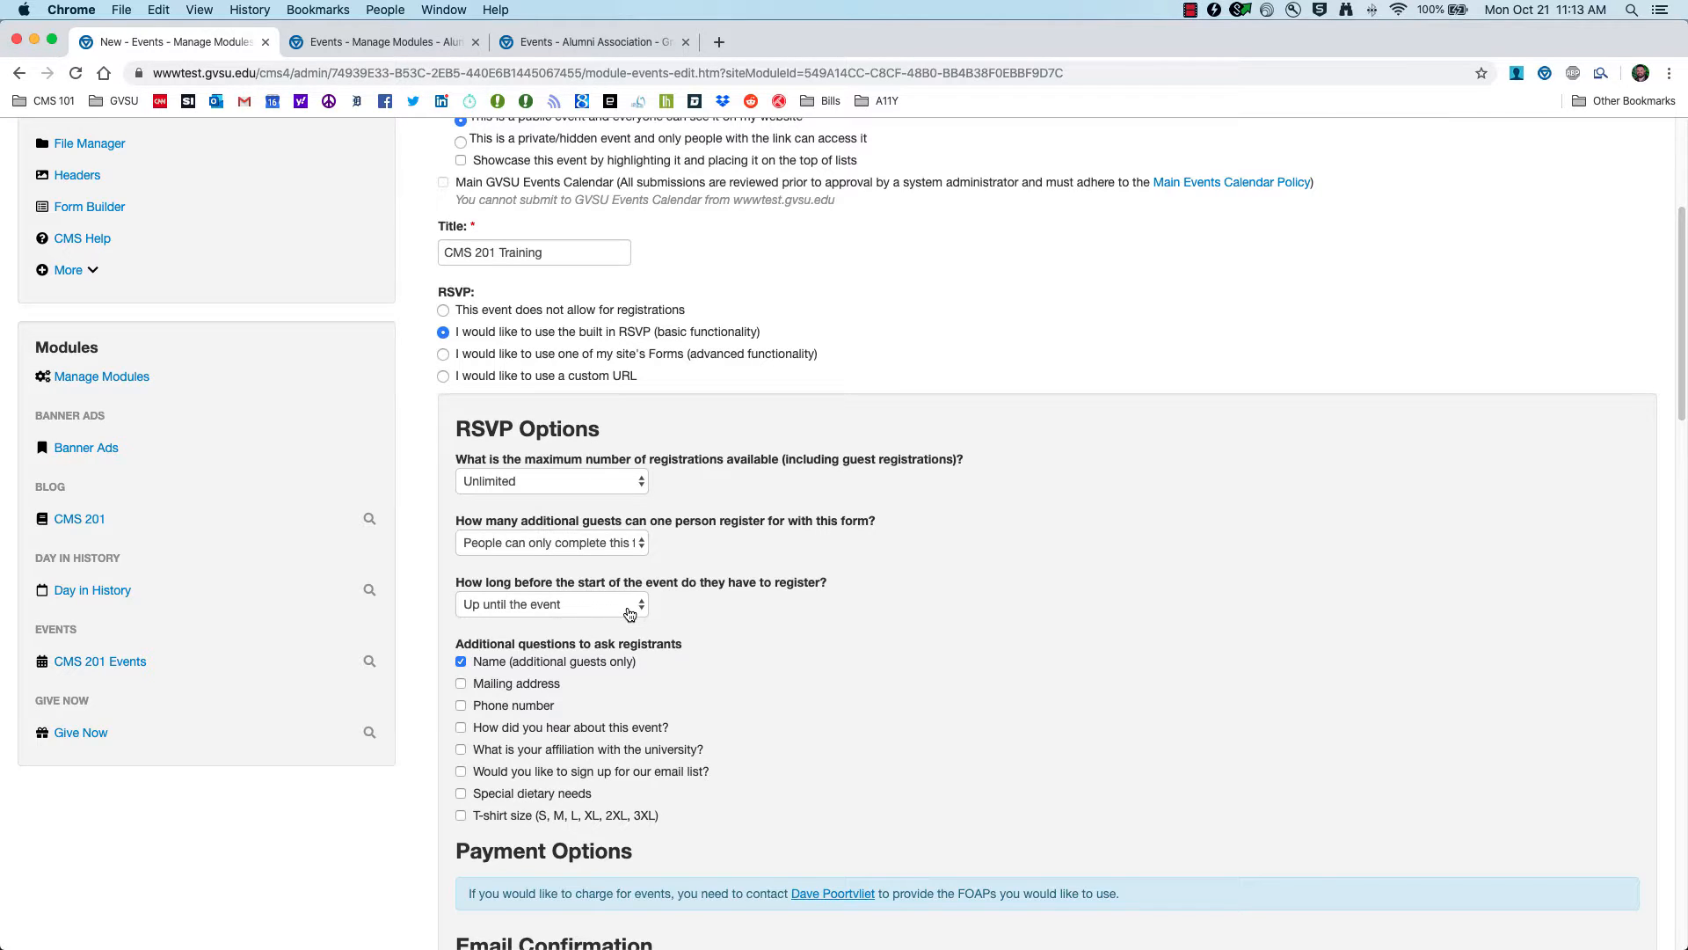
scroll(629, 614, "down", 5)
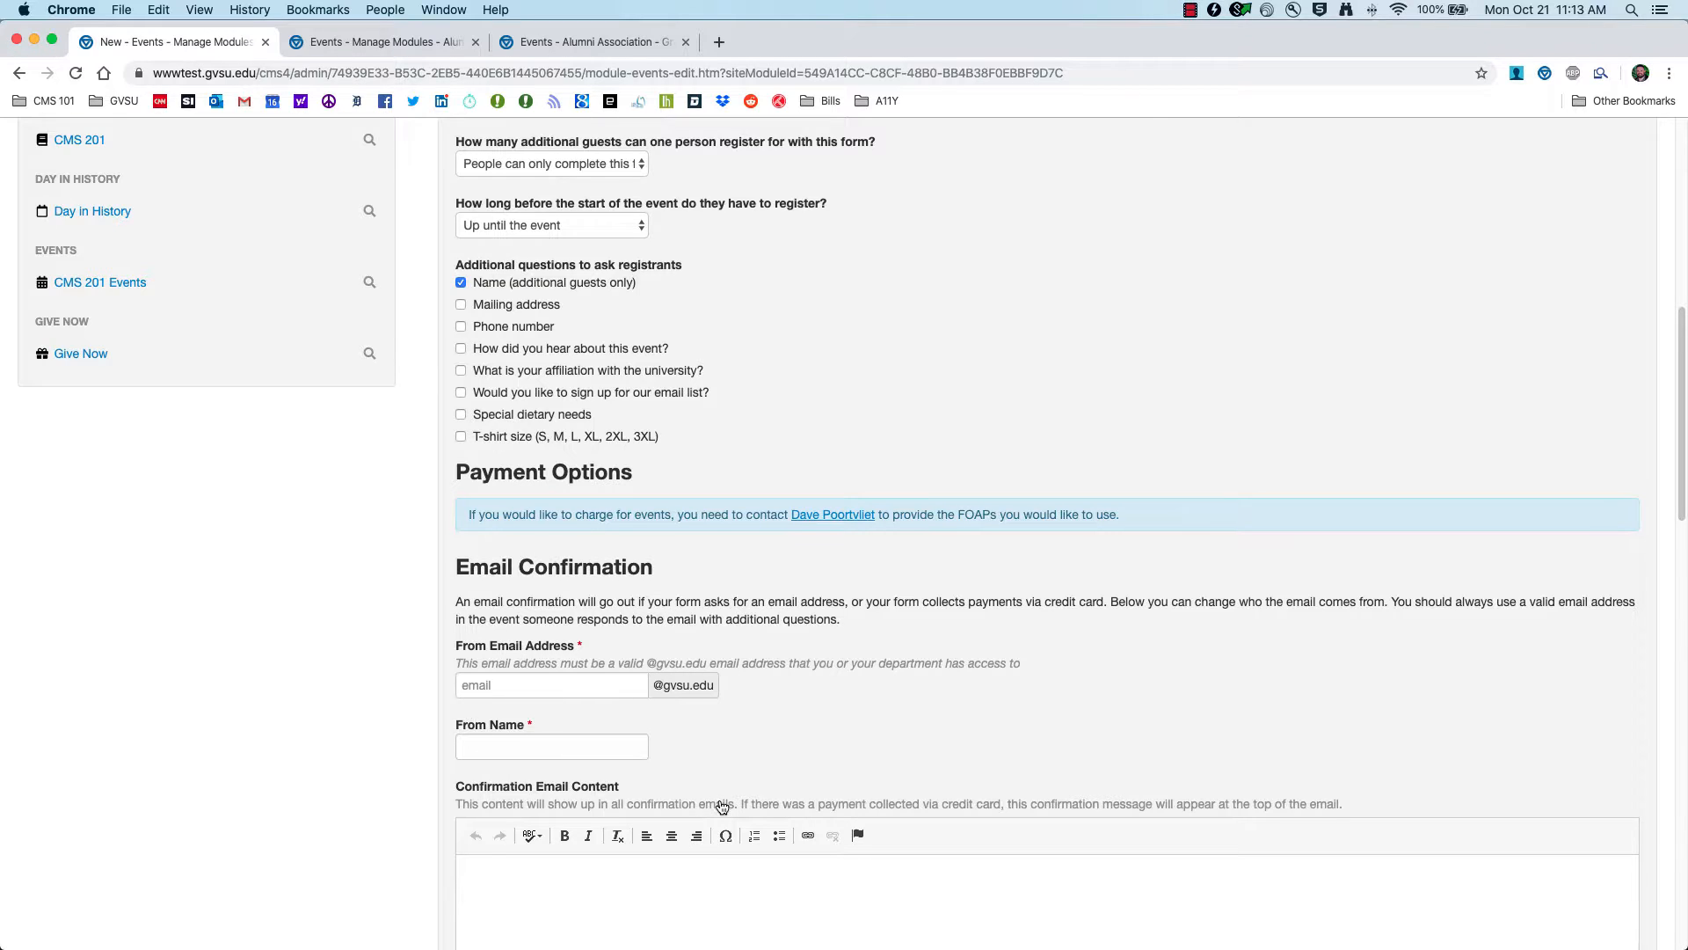
scroll(721, 806, "down", 5)
scroll(674, 768, "up", 10)
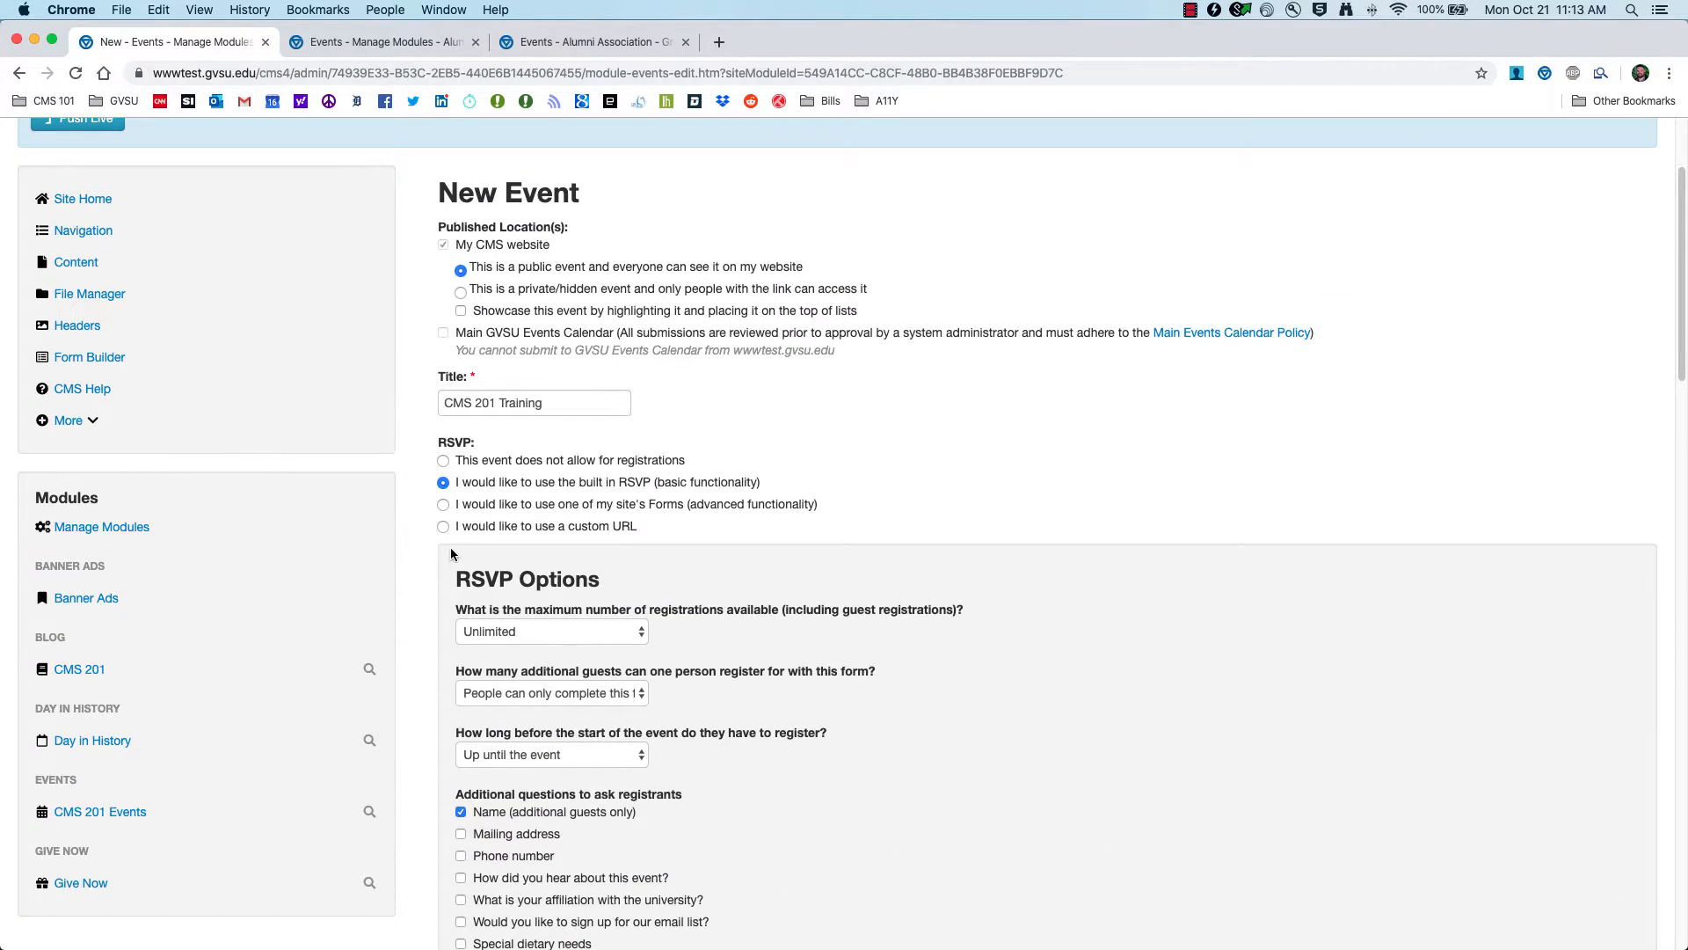
left_click(444, 505)
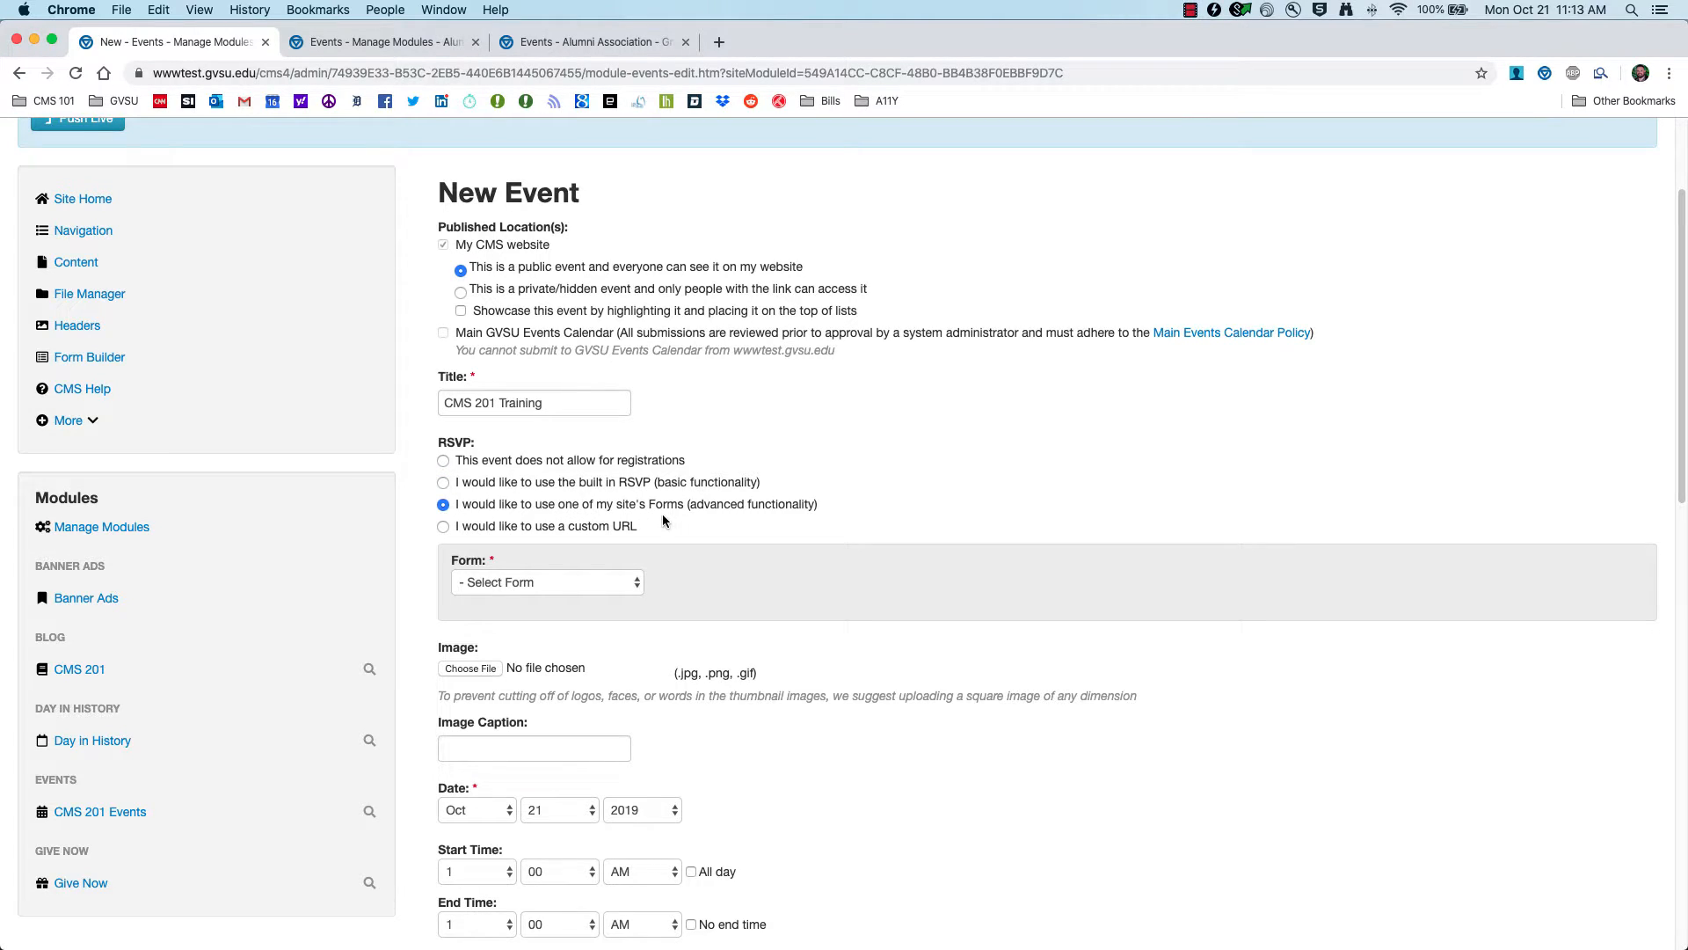
left_click(624, 585)
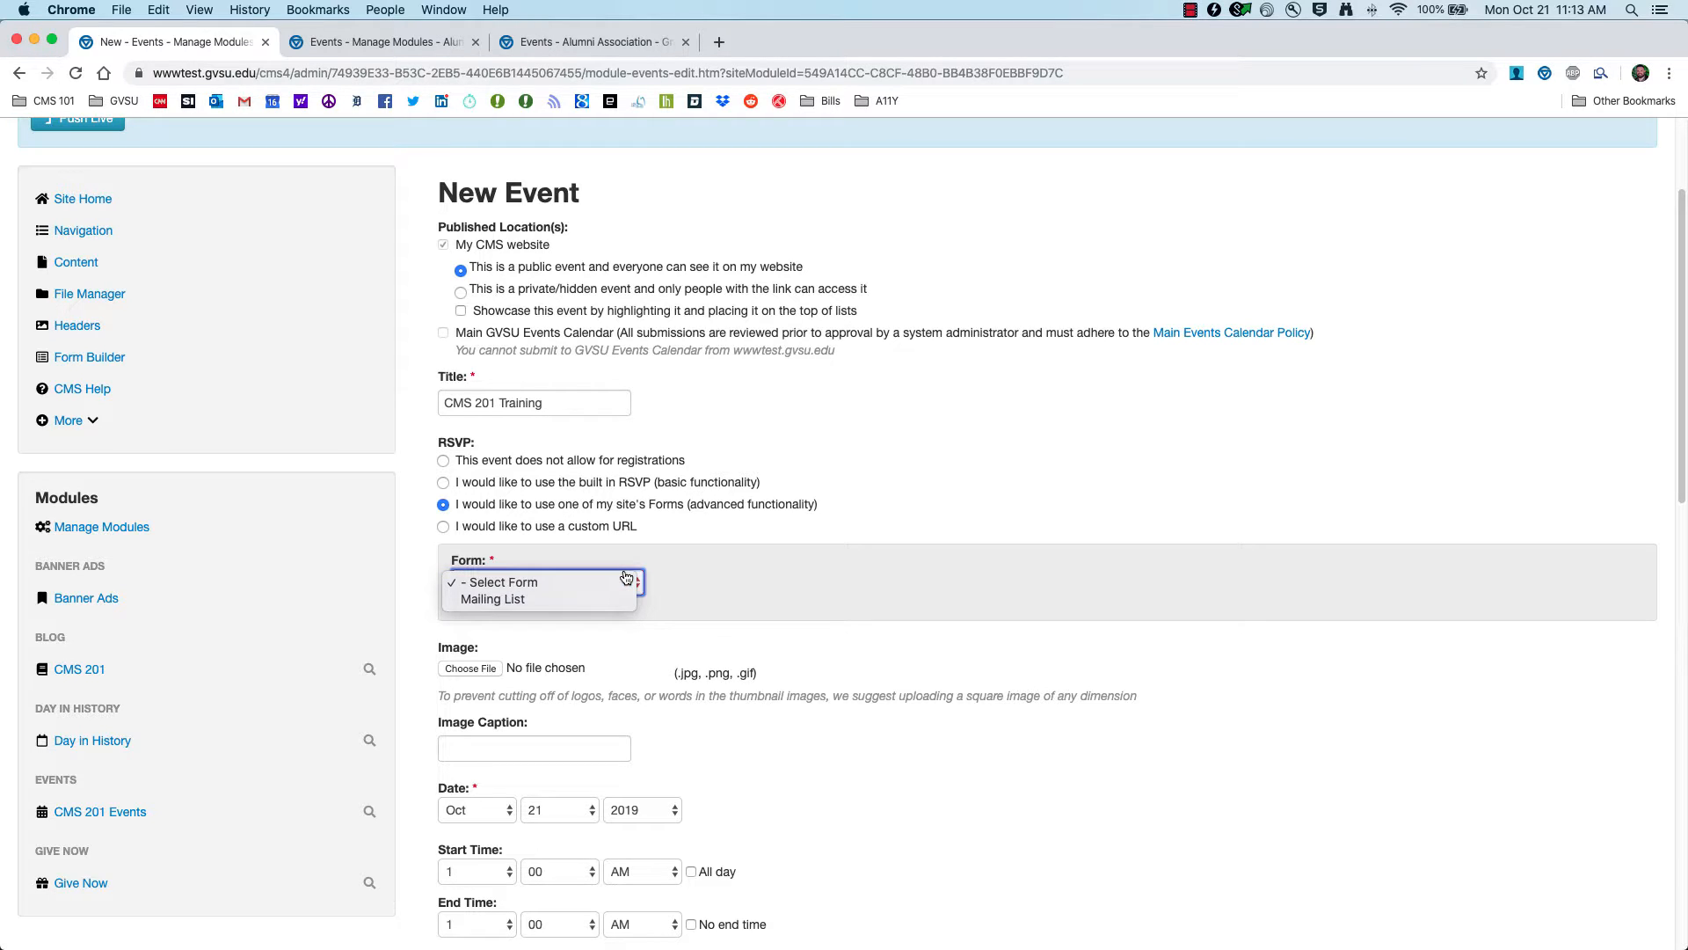
left_click(615, 582)
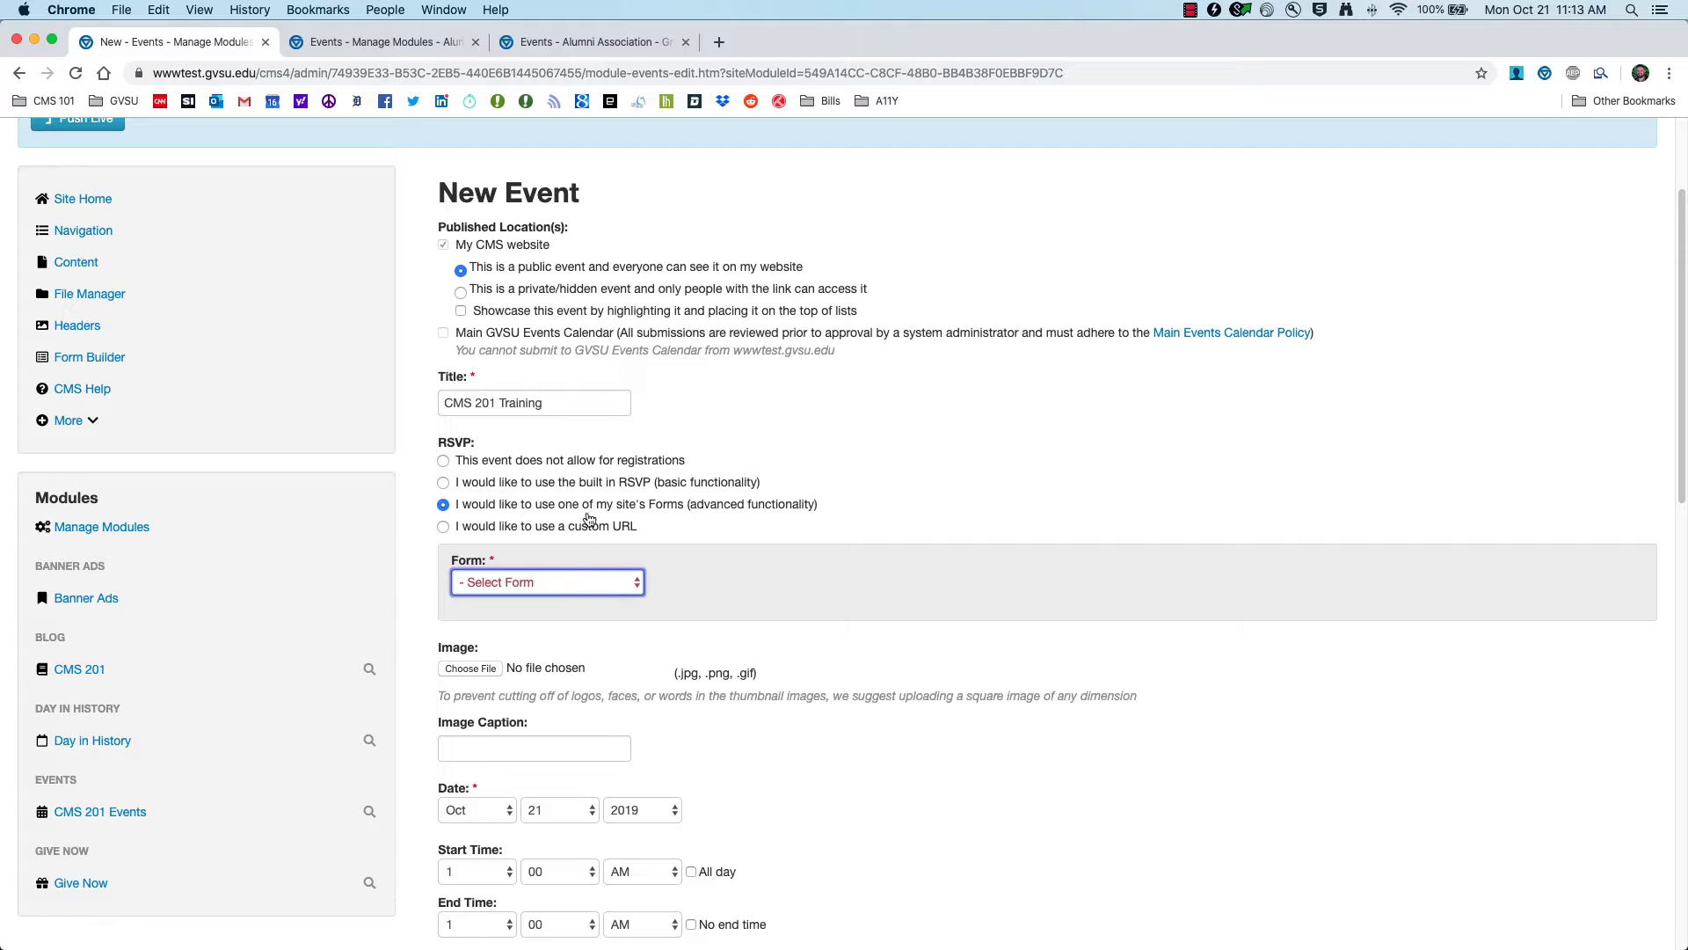
left_click(614, 580)
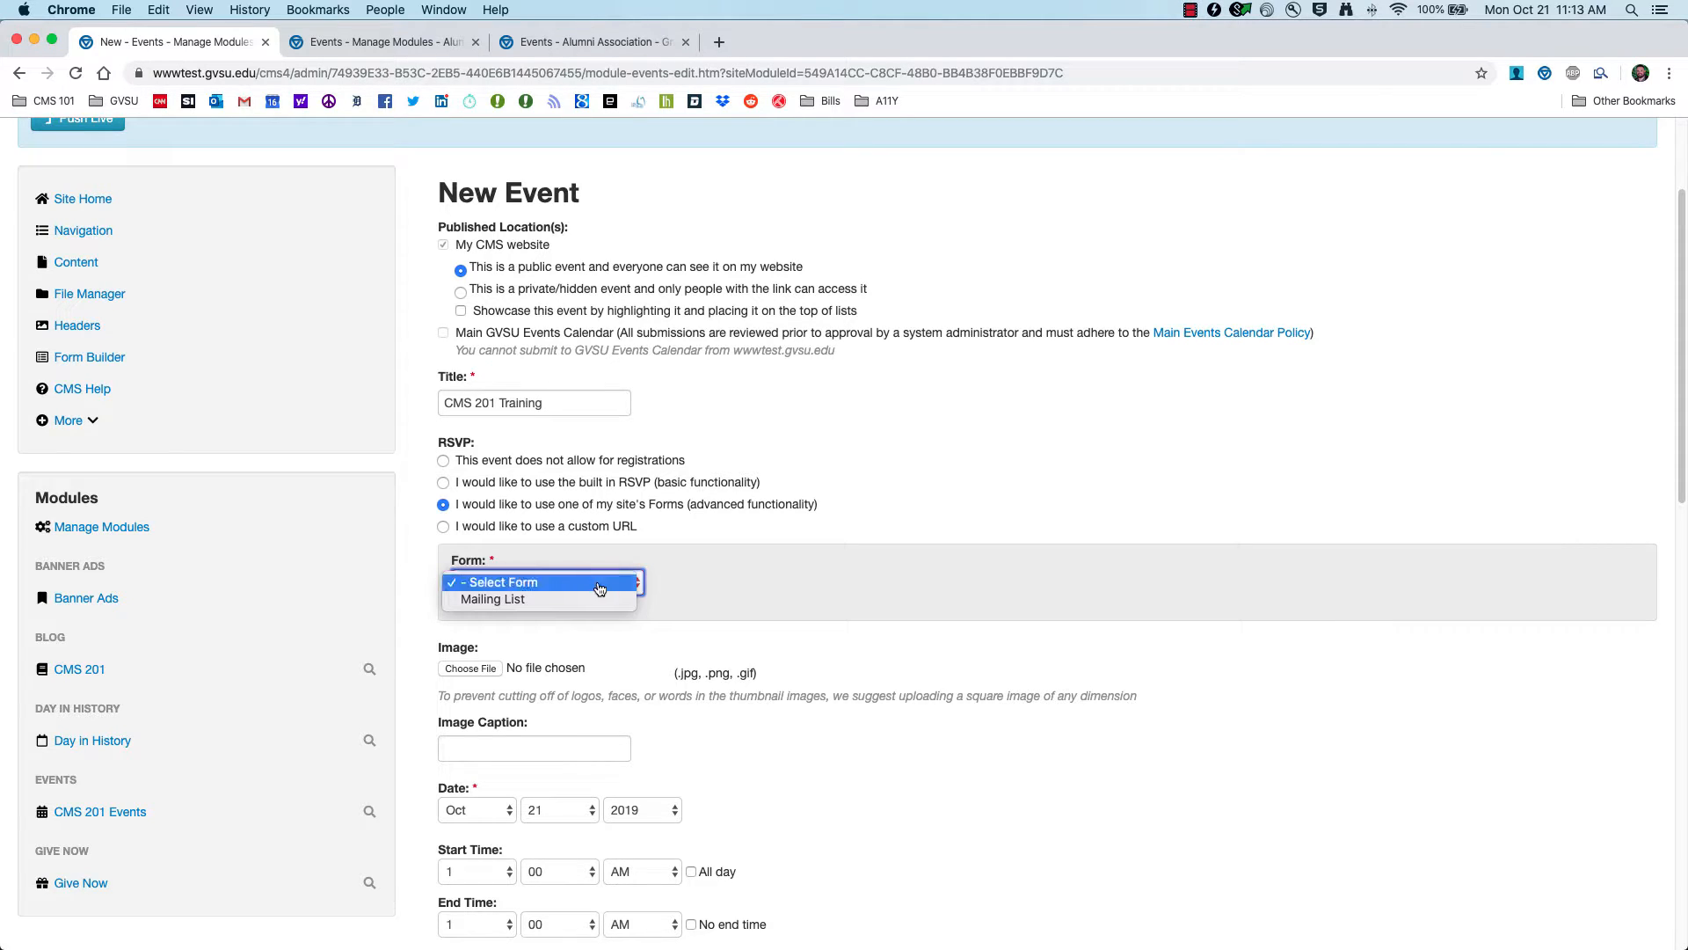
left_click(668, 596)
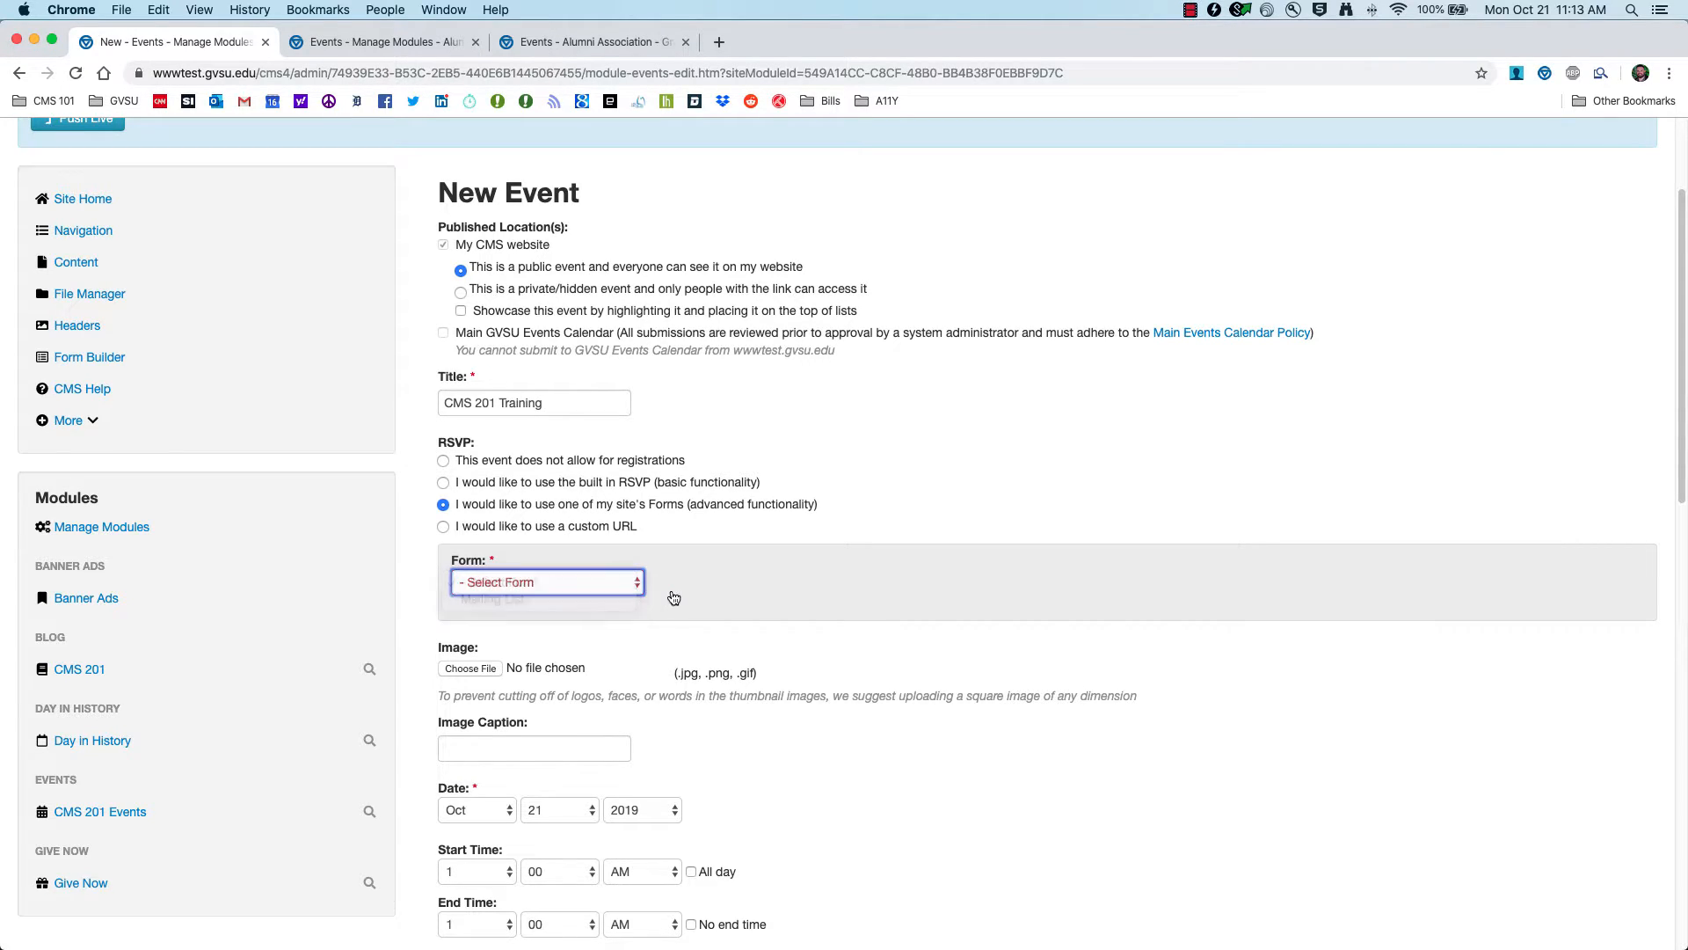
left_click(535, 528)
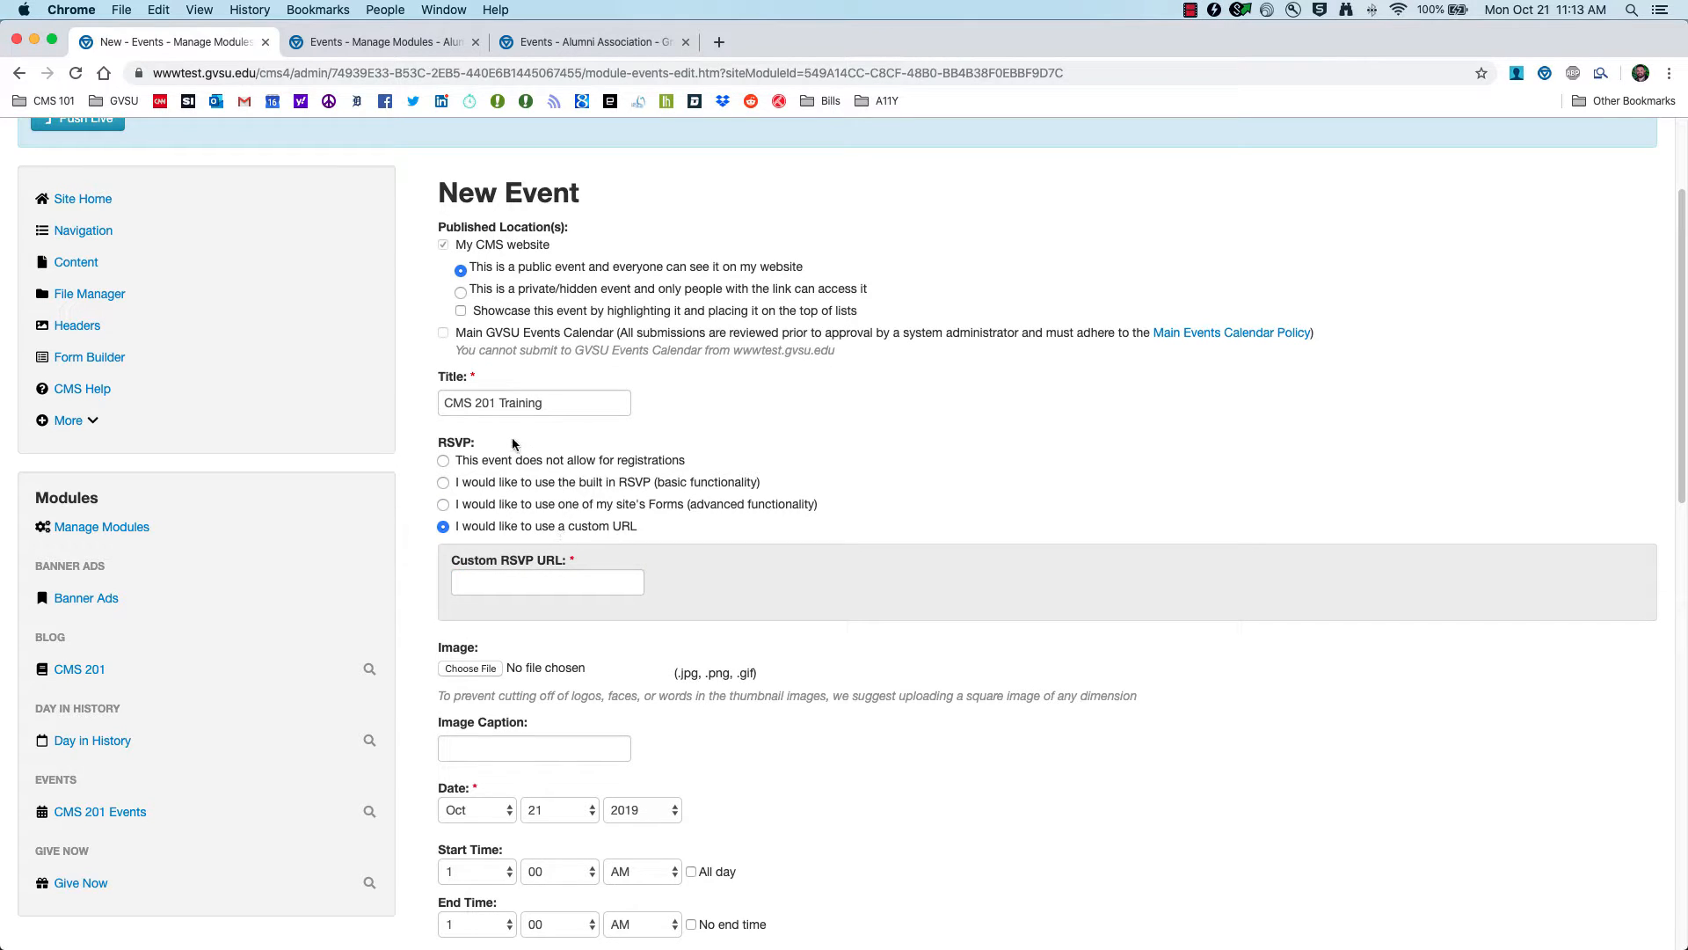
left_click(497, 466)
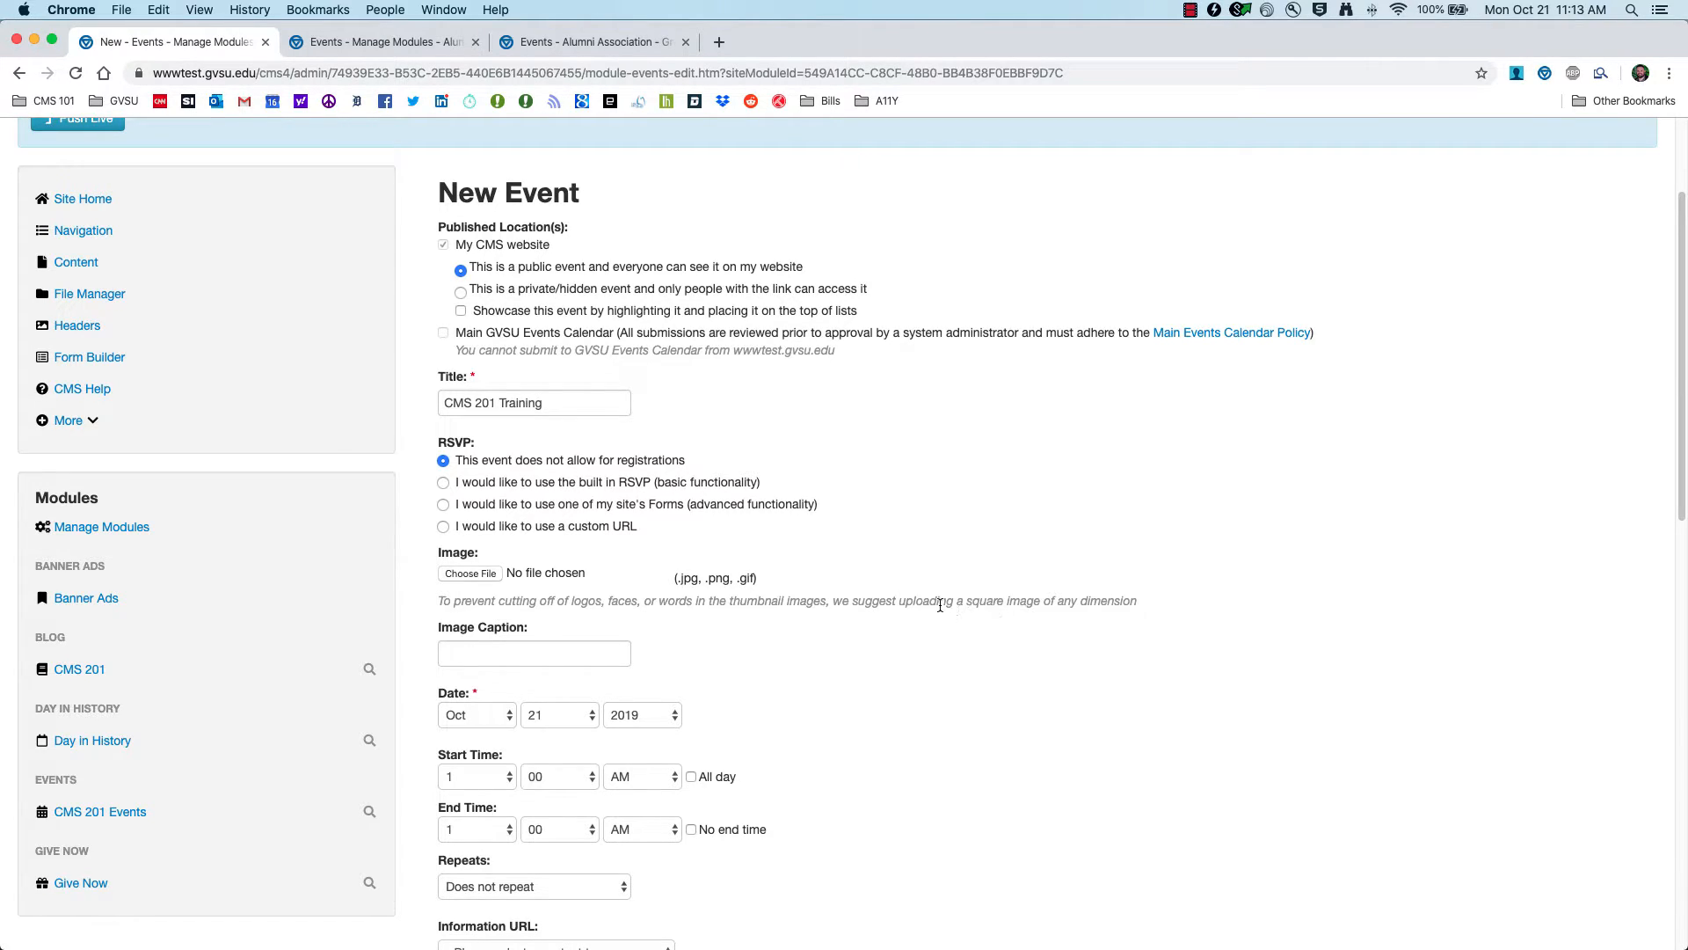
Step: Attach Picture 2.jpg from CMS 101 Files as the event image, captioned 'Alumni Group during Move In'
left_click(471, 574)
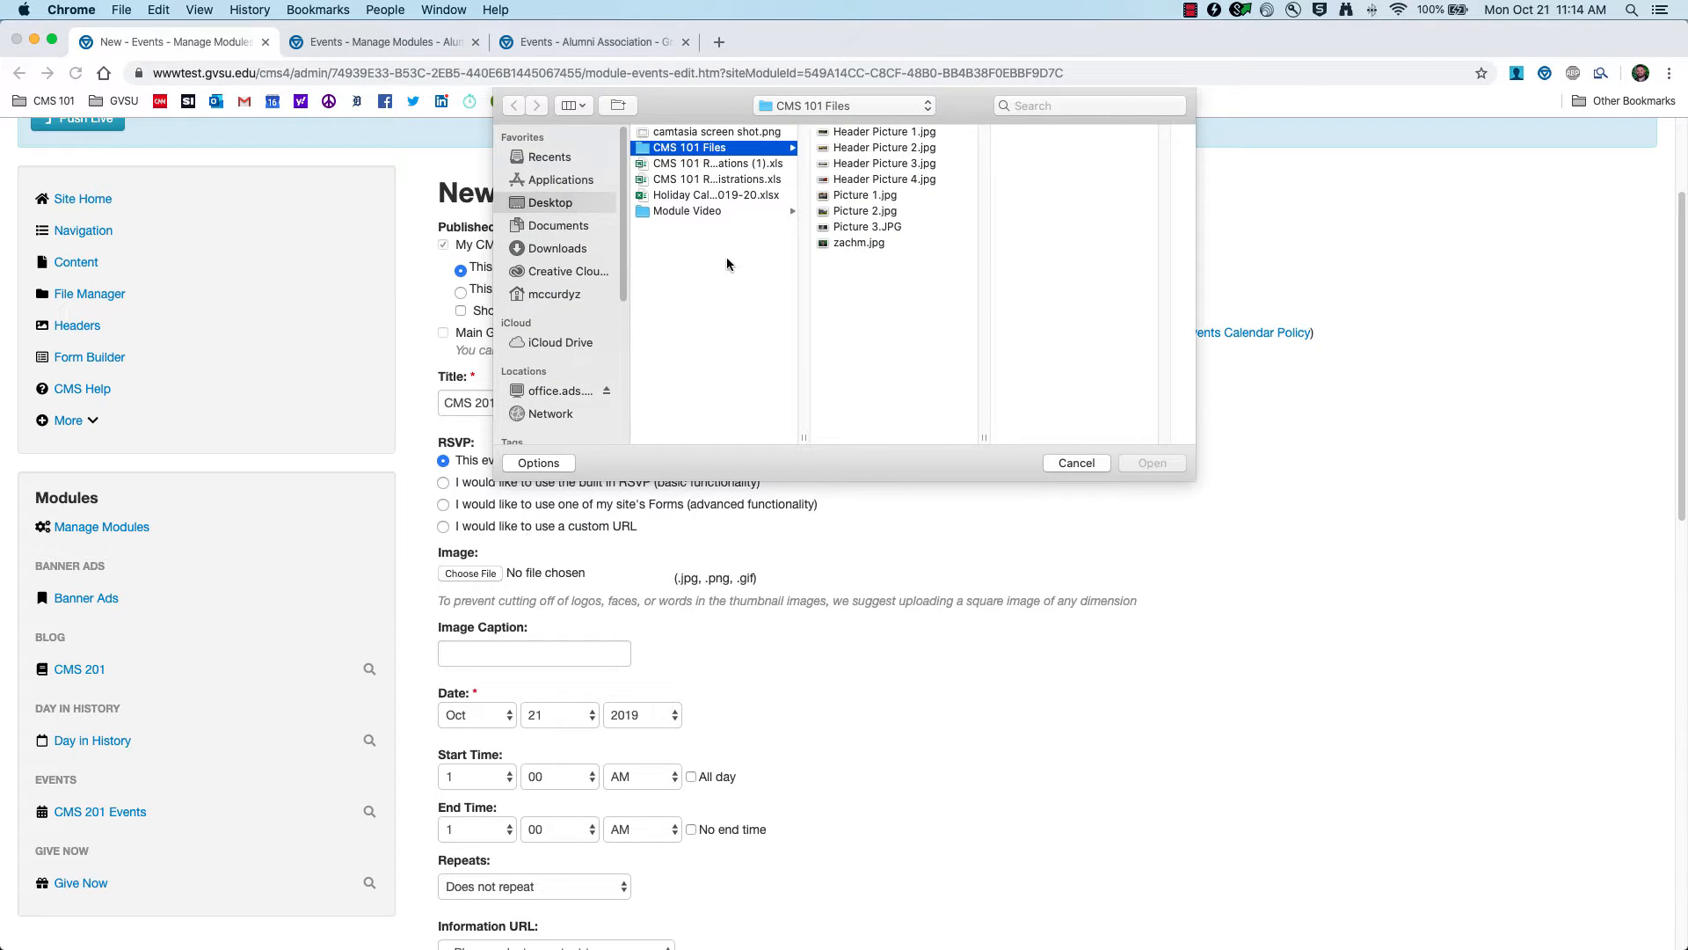
left_click(876, 245)
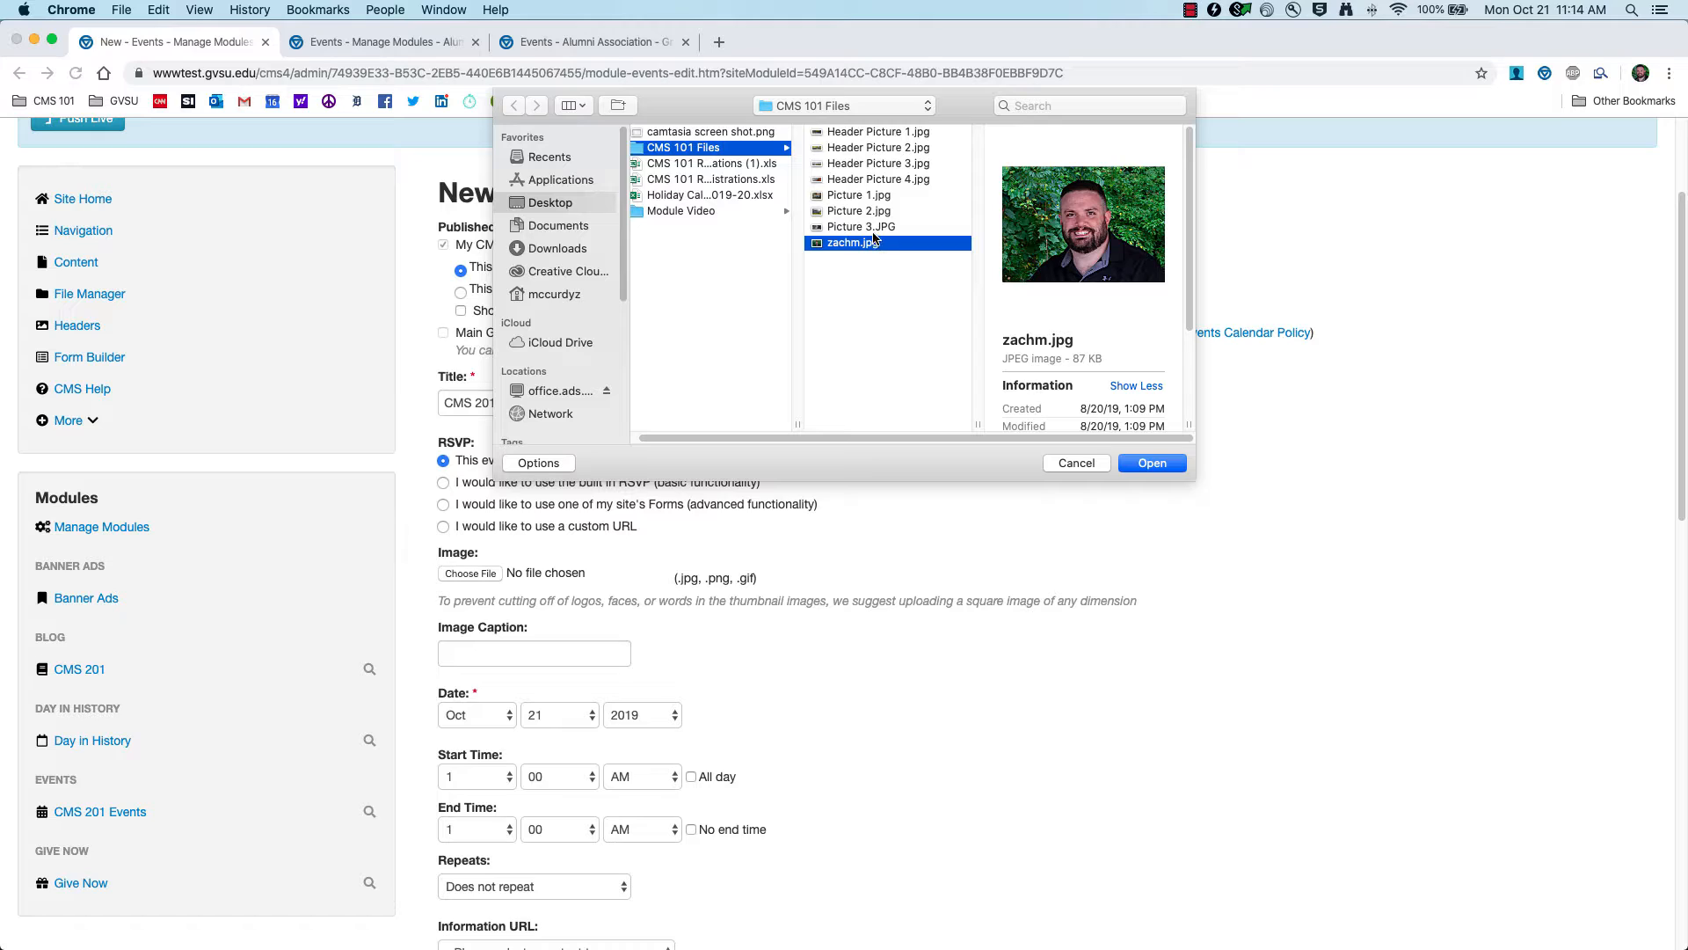
left_click(877, 228)
left_click(877, 180)
left_click(879, 150)
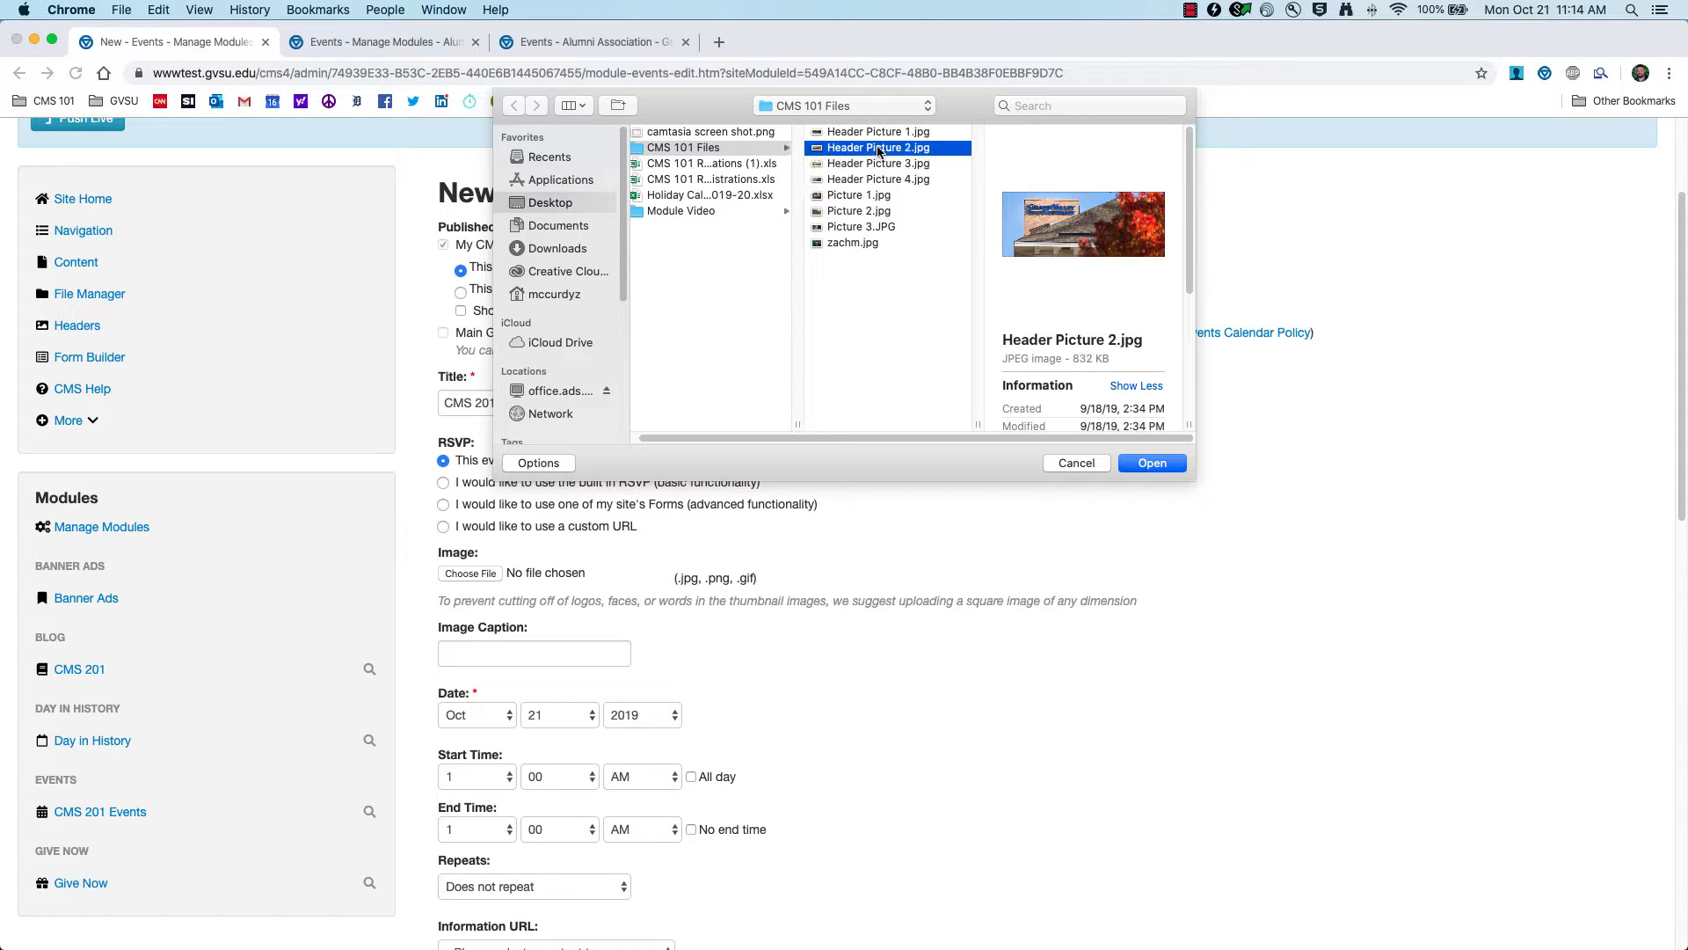
left_click(870, 213)
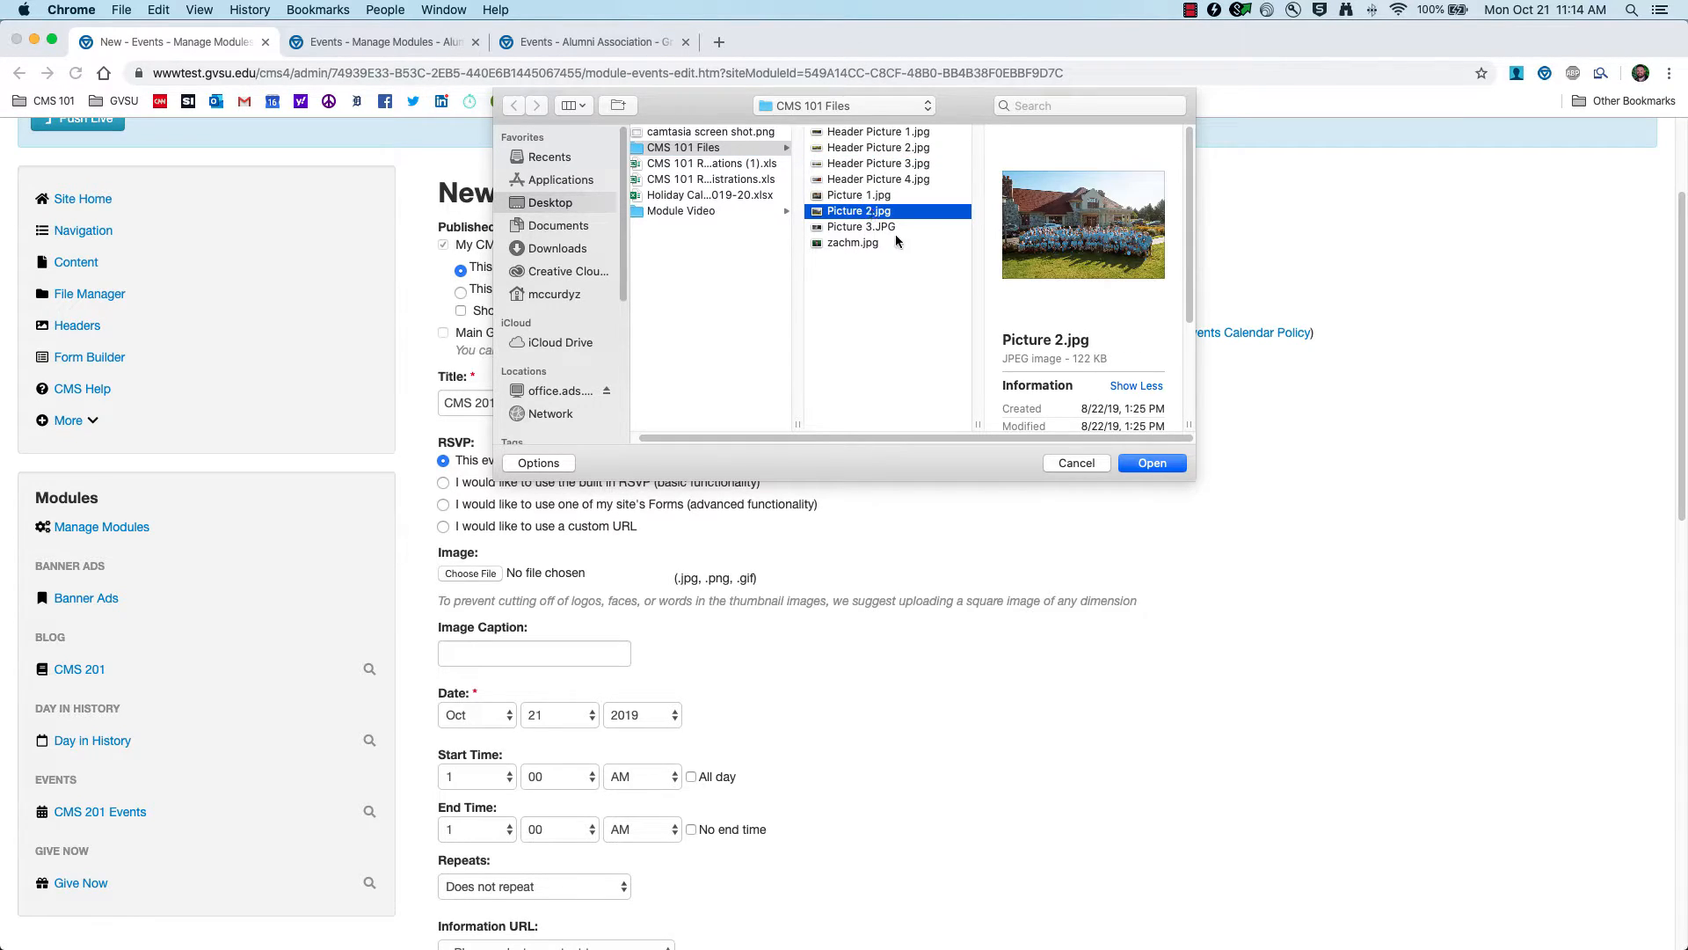
left_click(1153, 463)
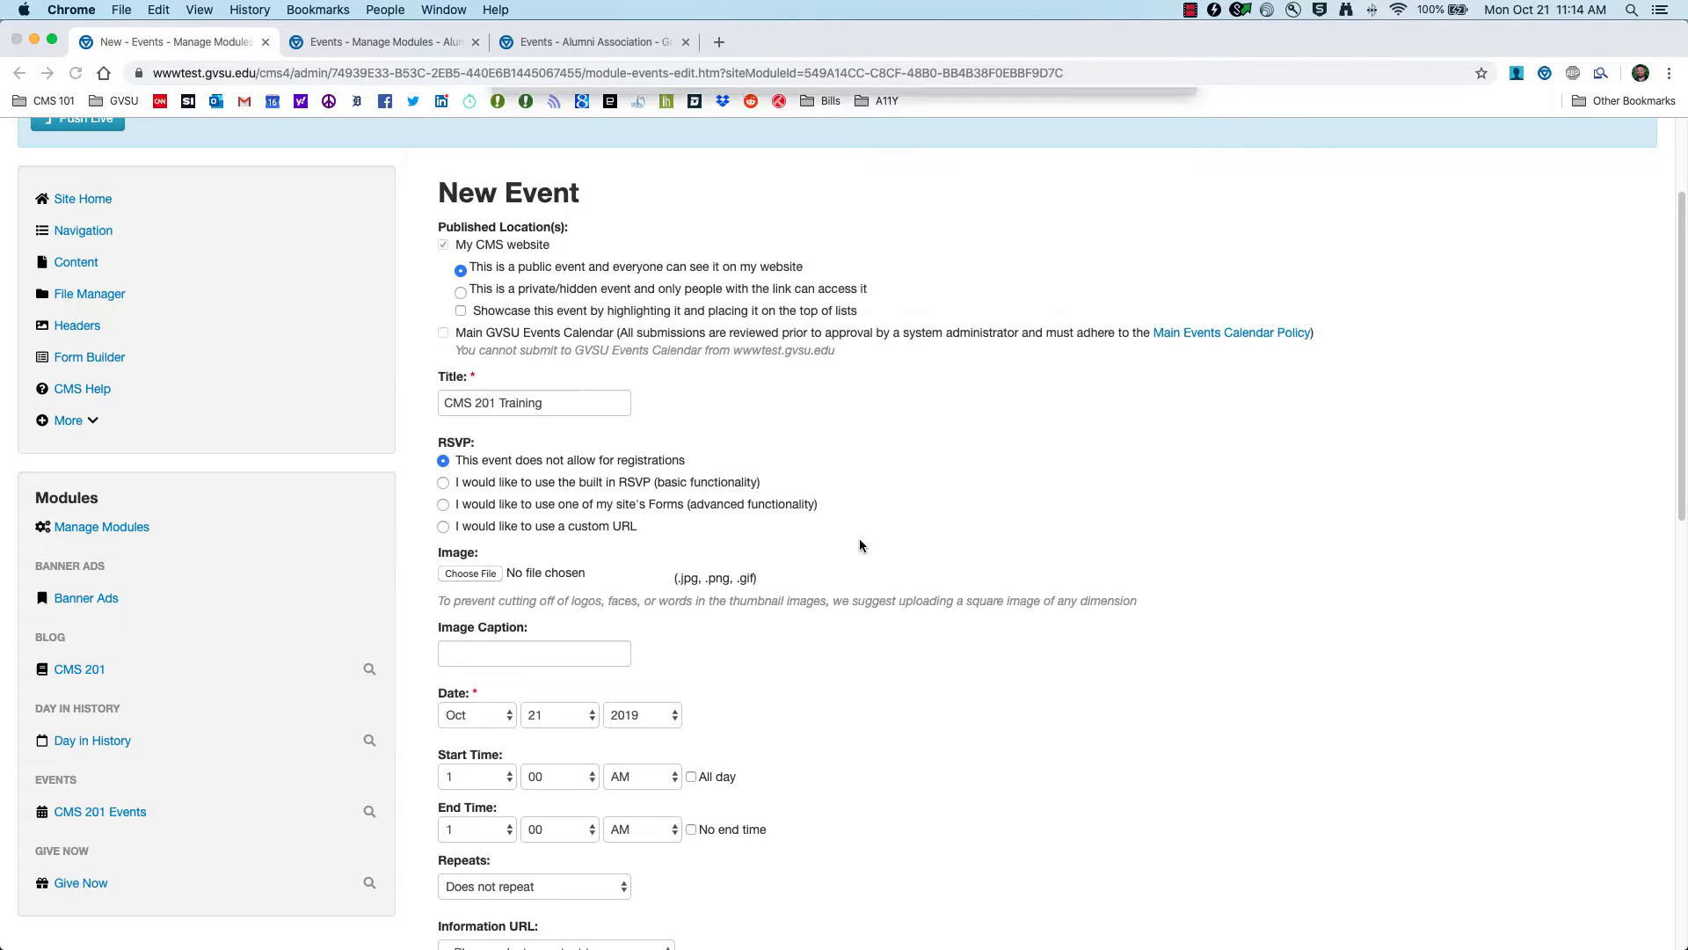
left_click(495, 646)
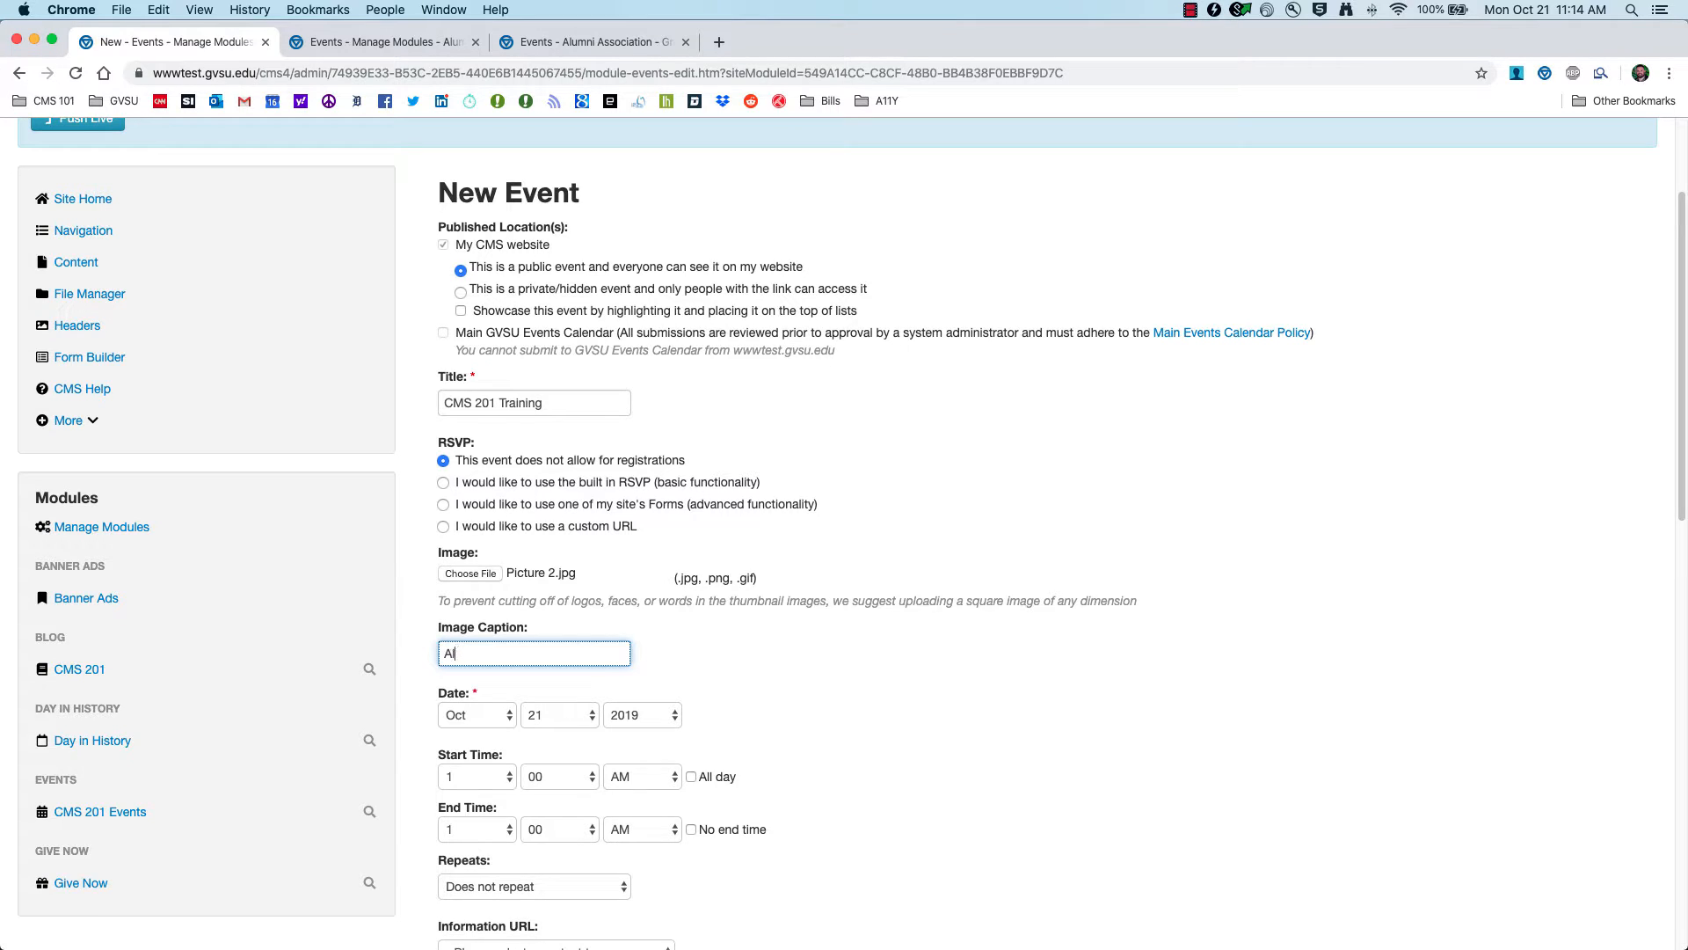
type("Alumni Group during Move IN")
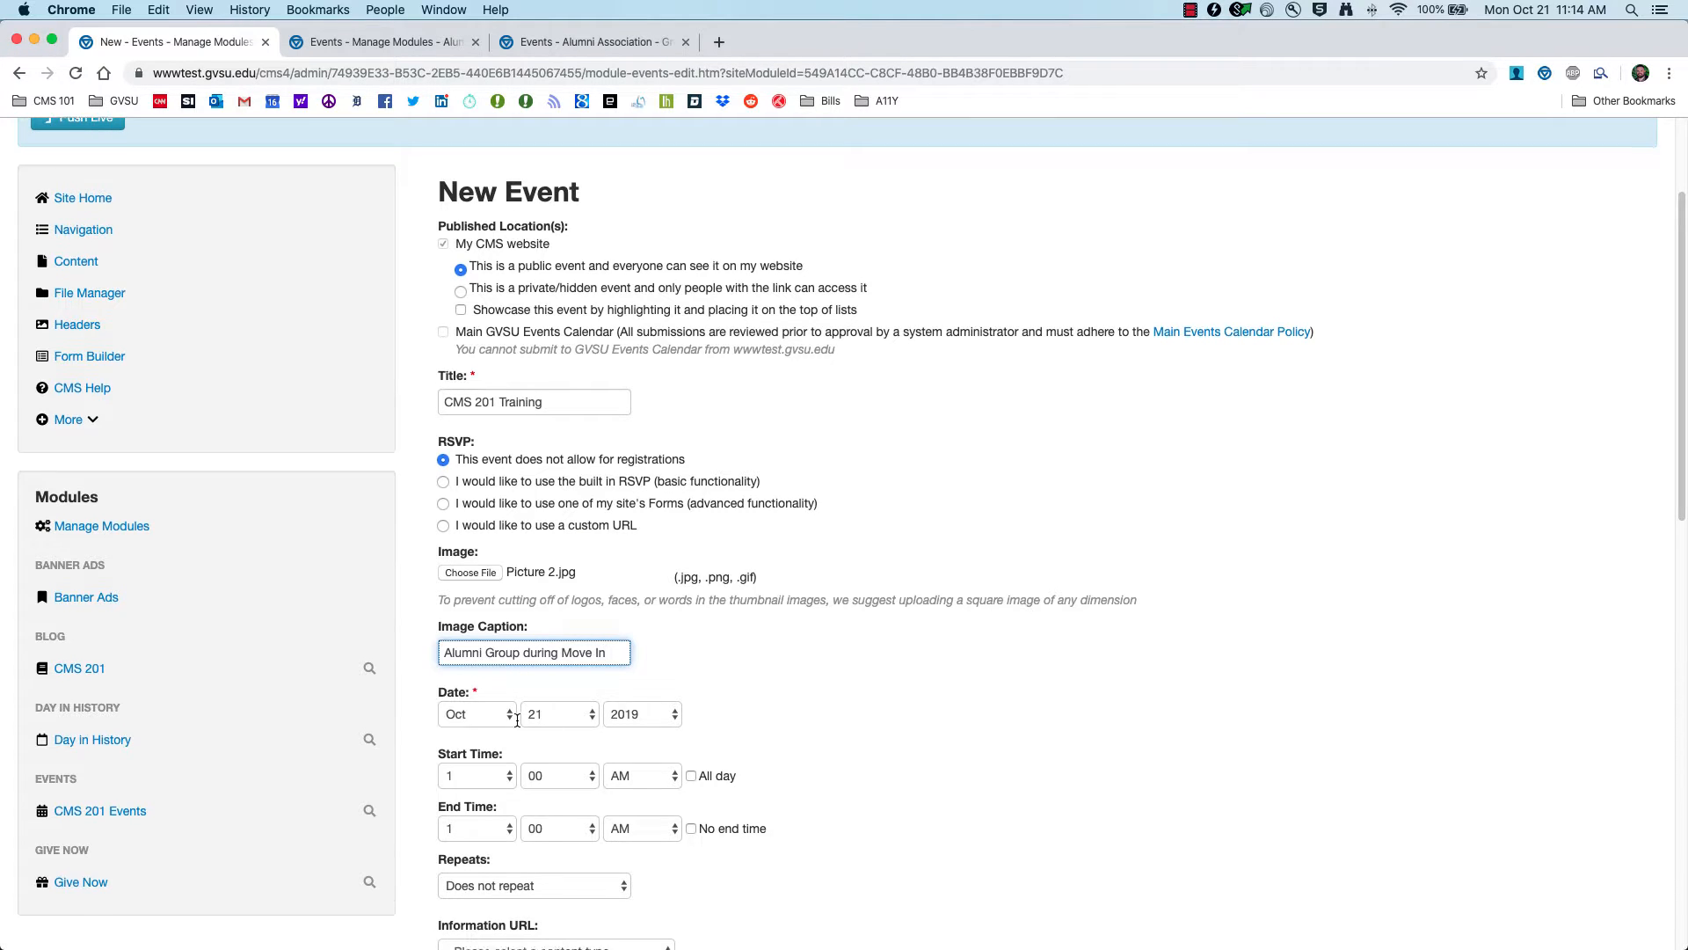
Step: Set the event date to Nov 1, 2019
scroll(523, 714, "down", 3)
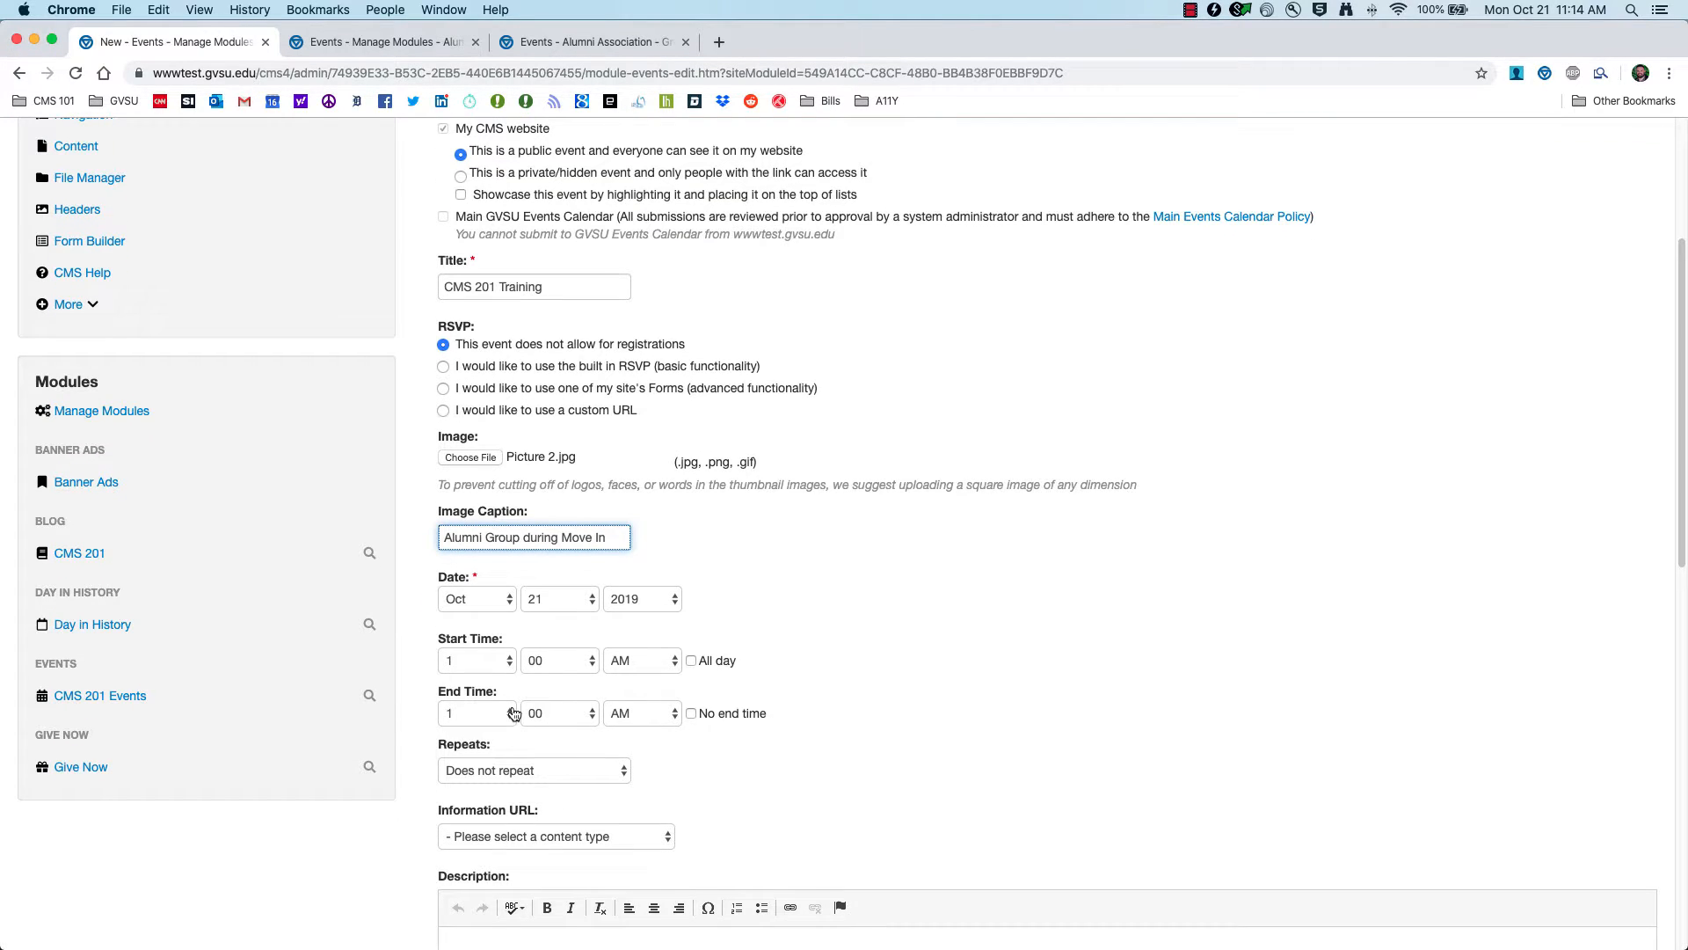
left_click(503, 601)
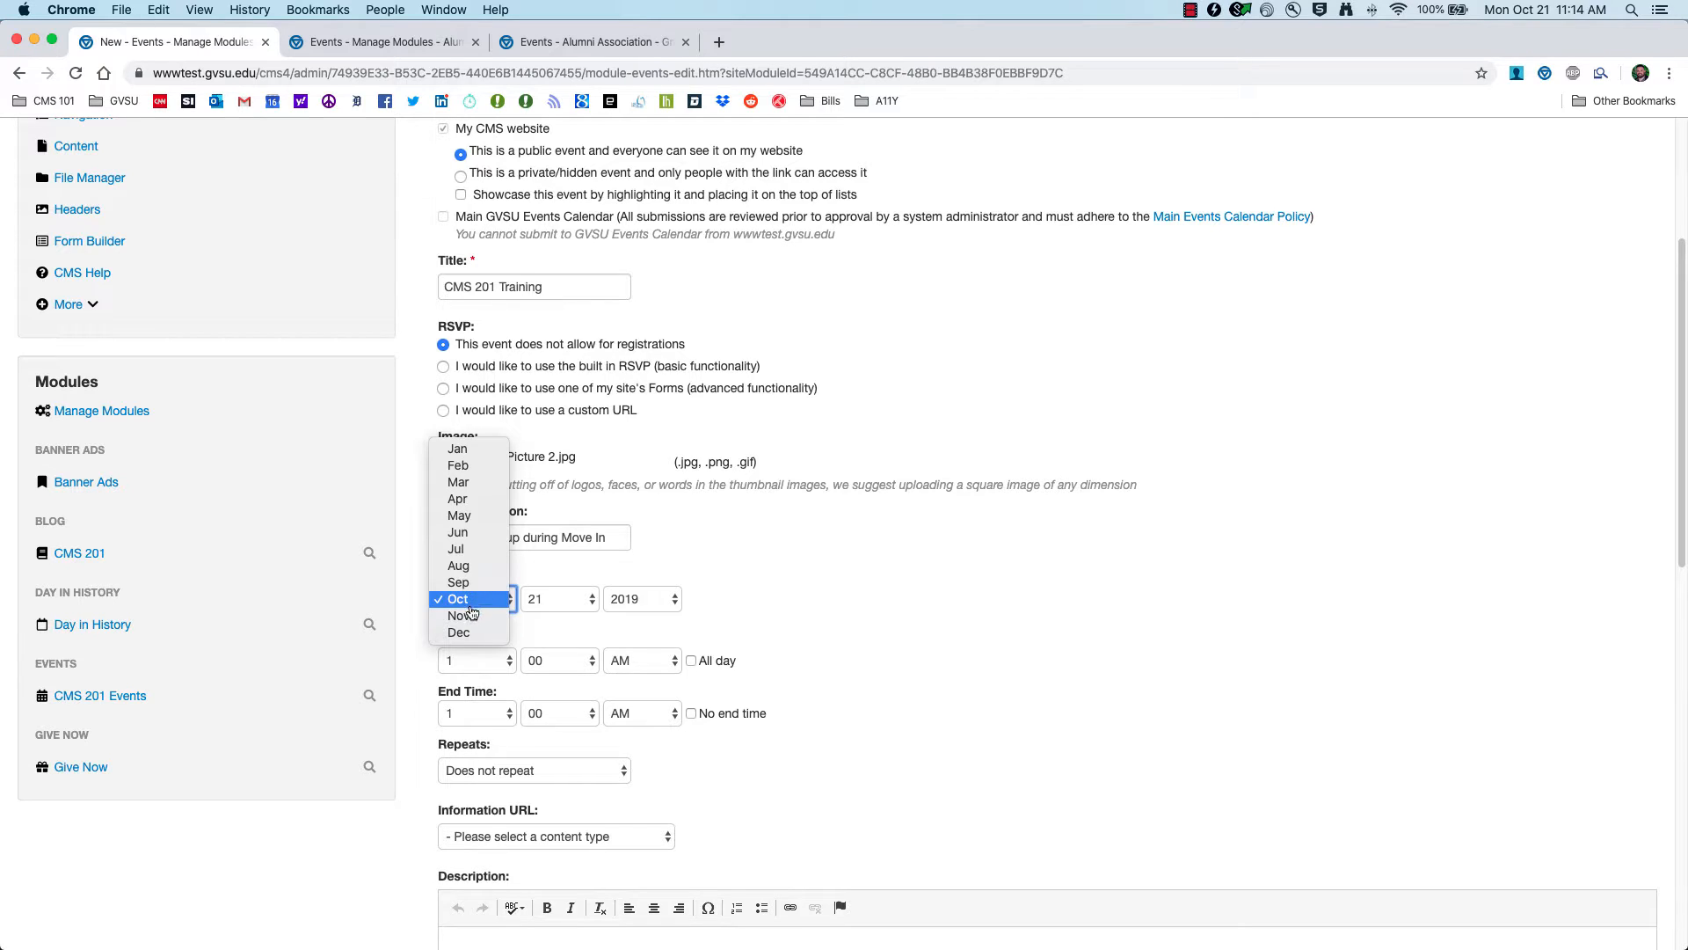
left_click(475, 615)
left_click(563, 606)
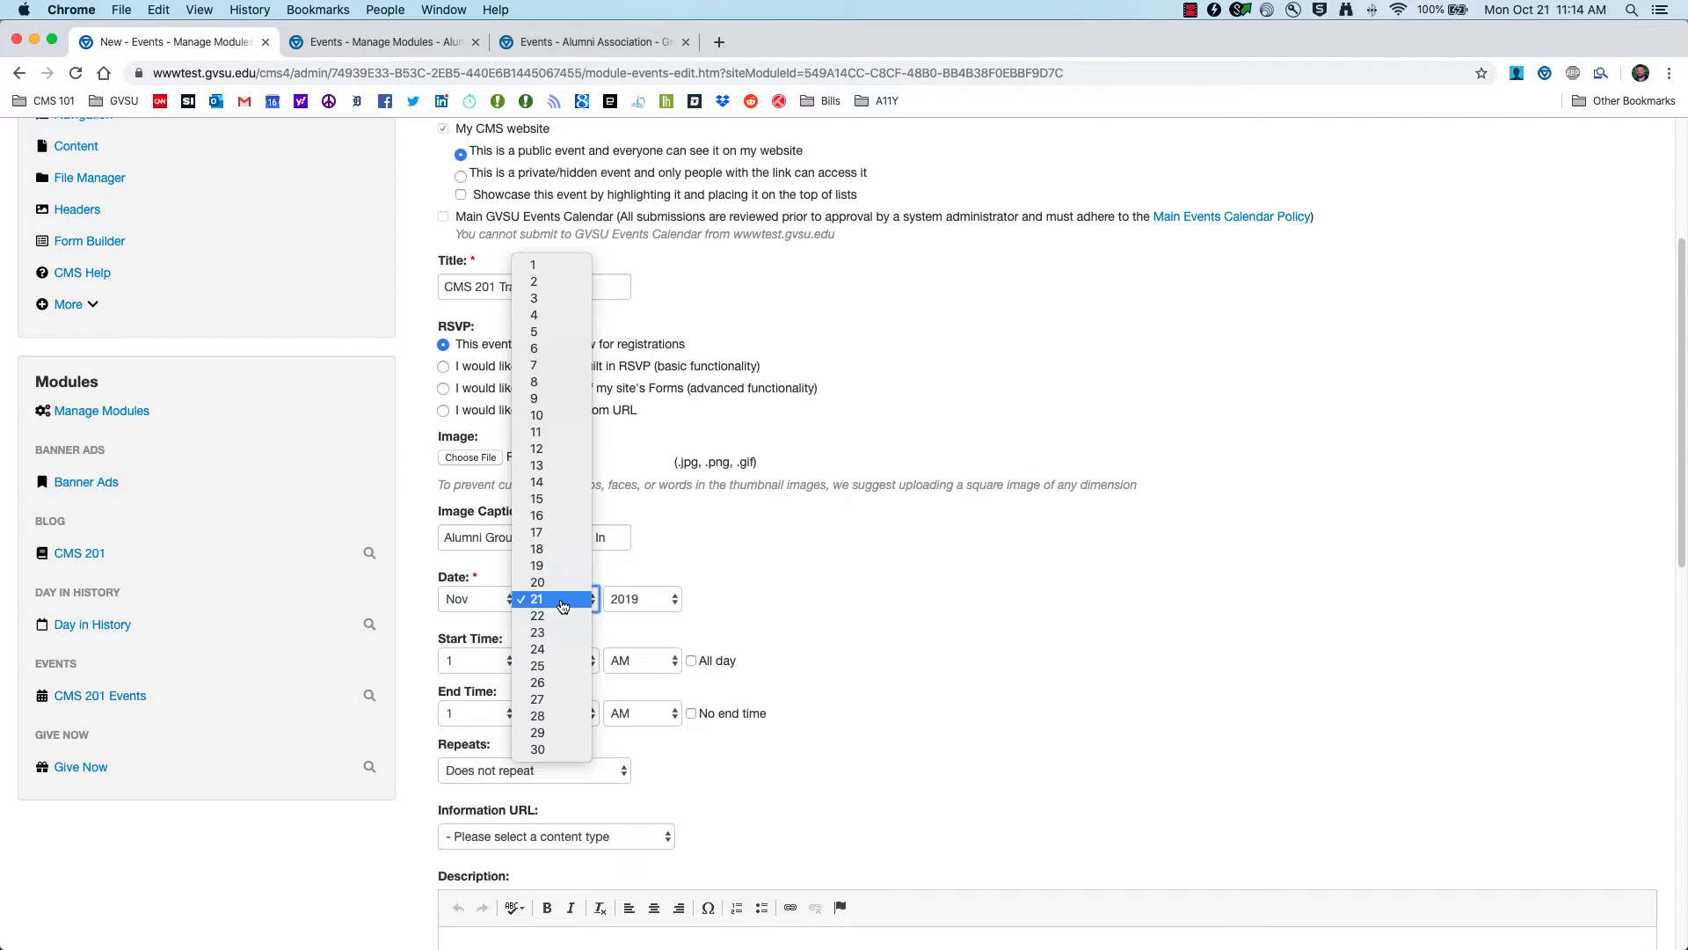
left_click(558, 265)
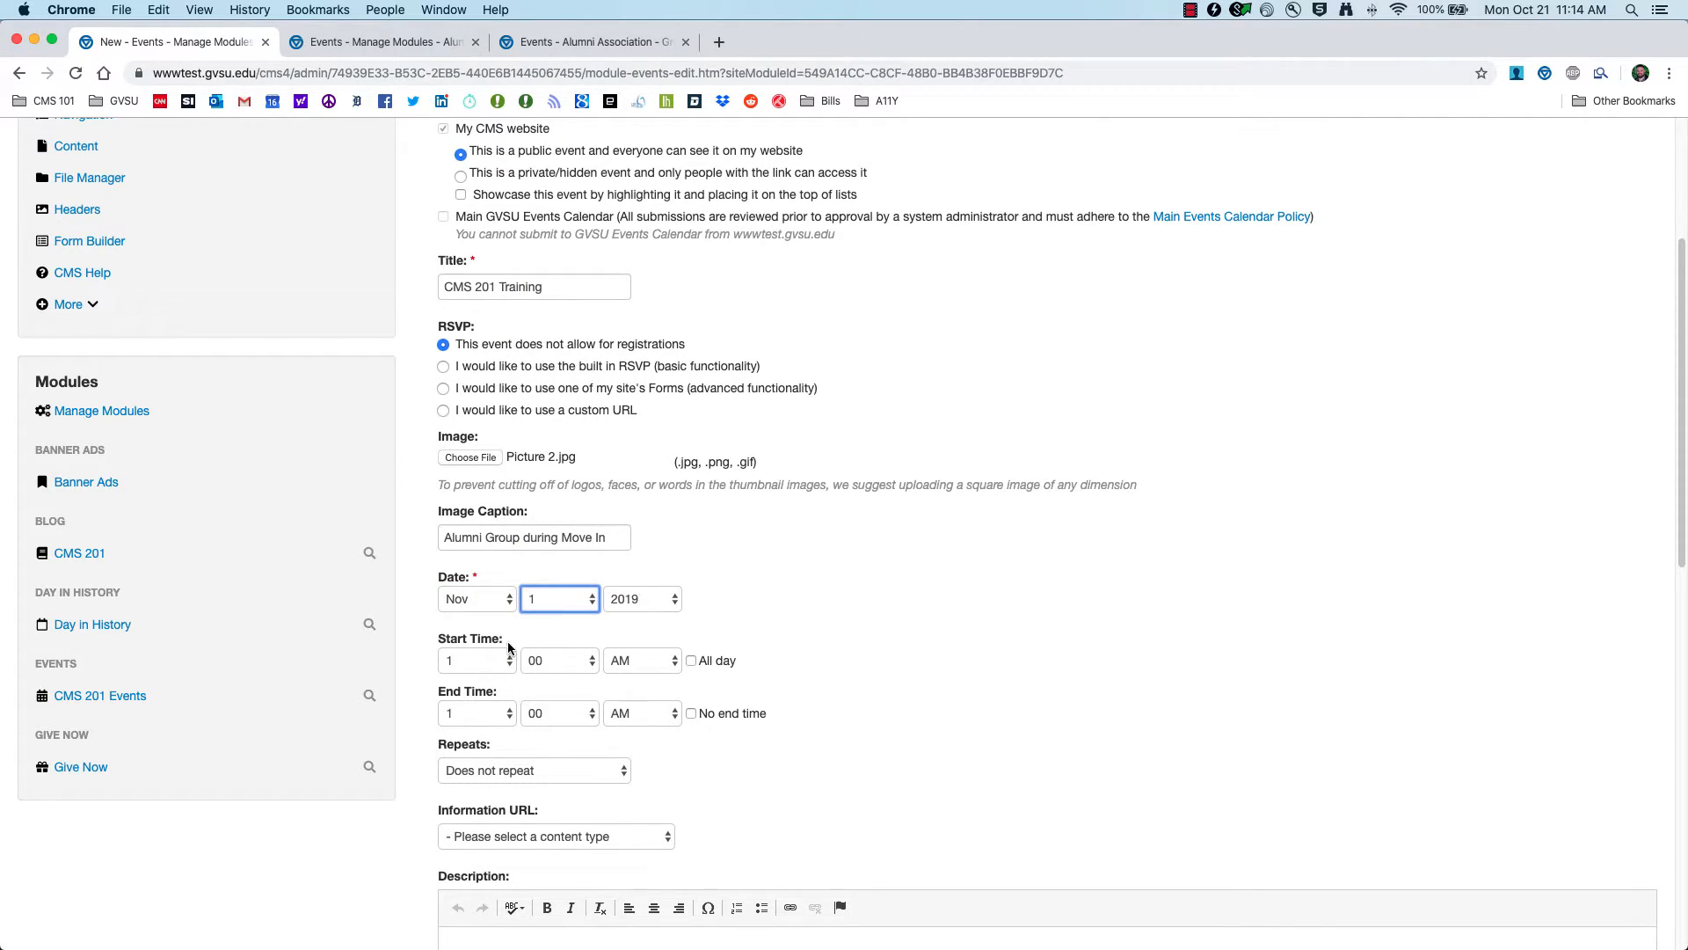
Step: Set the start time to 10:00 AM and the end time to 11:30 AM
left_click(508, 666)
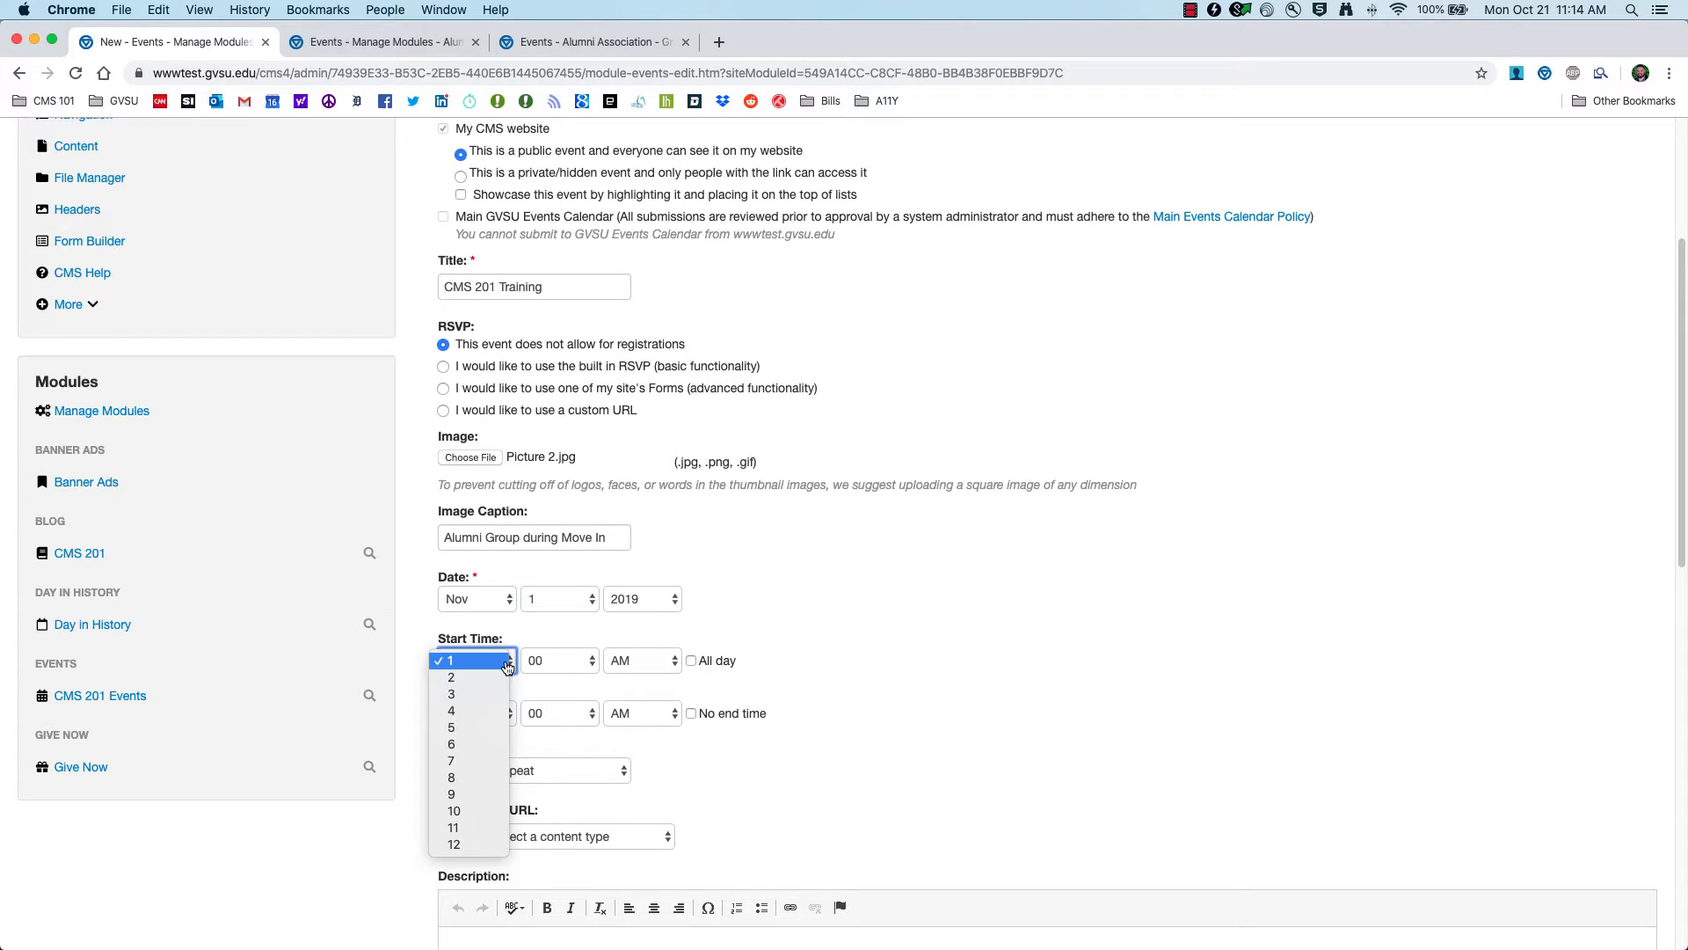
left_click(482, 811)
left_click(578, 666)
left_click(580, 665)
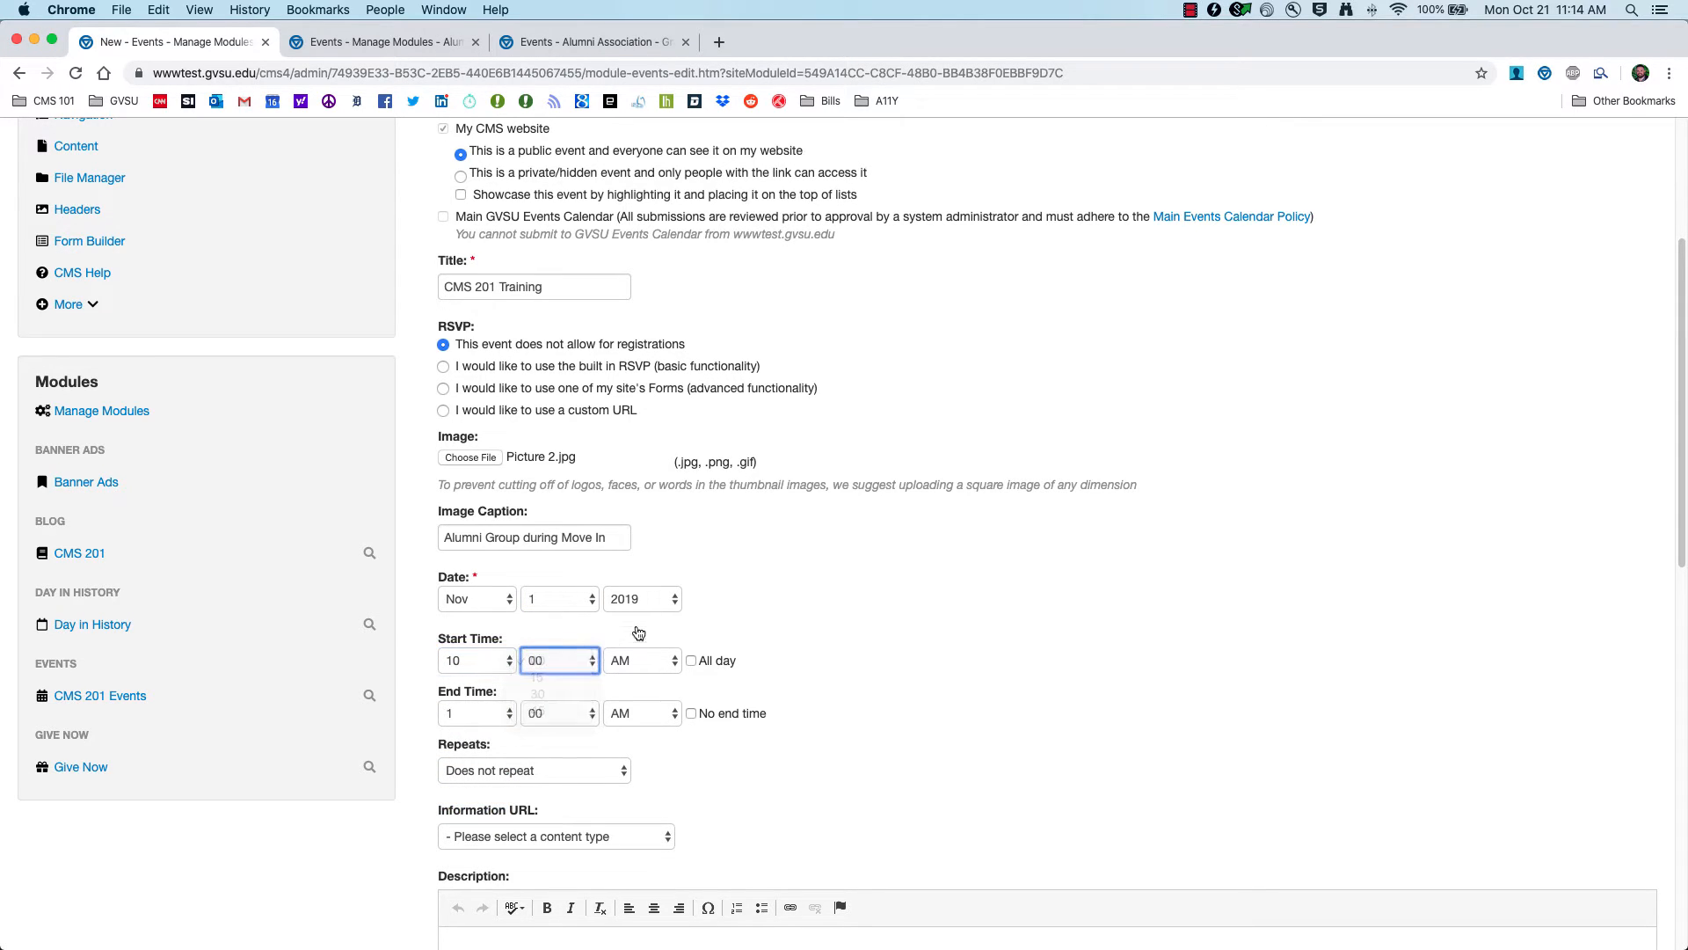
left_click(470, 716)
left_click(473, 881)
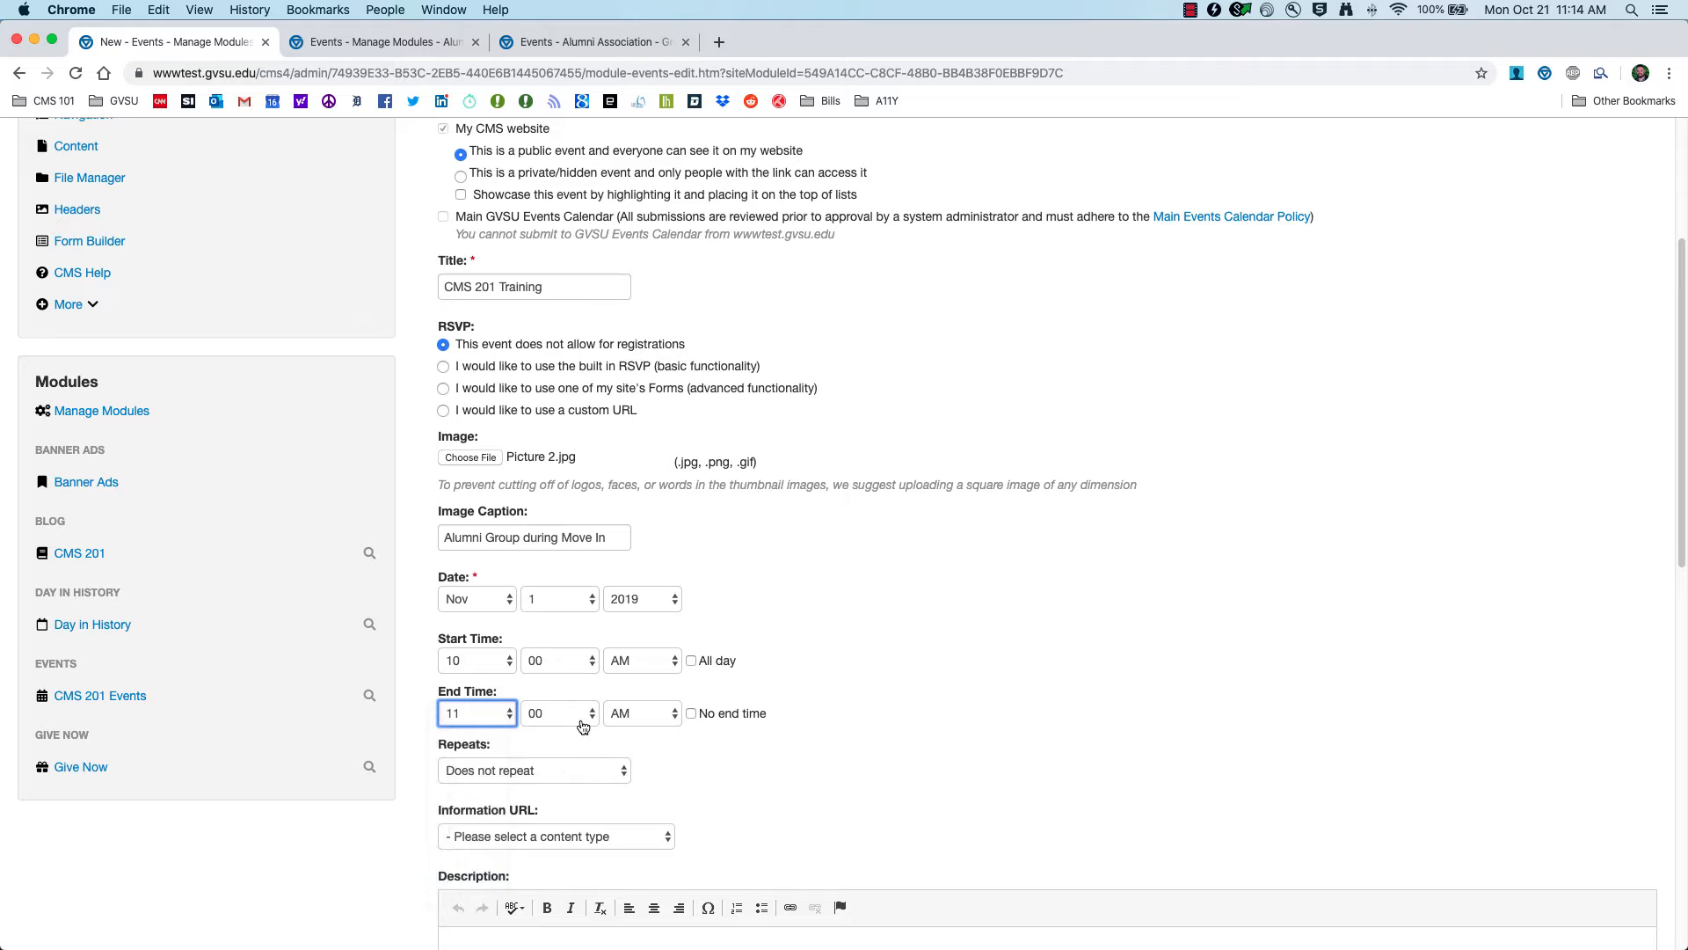
left_click(580, 717)
left_click(572, 747)
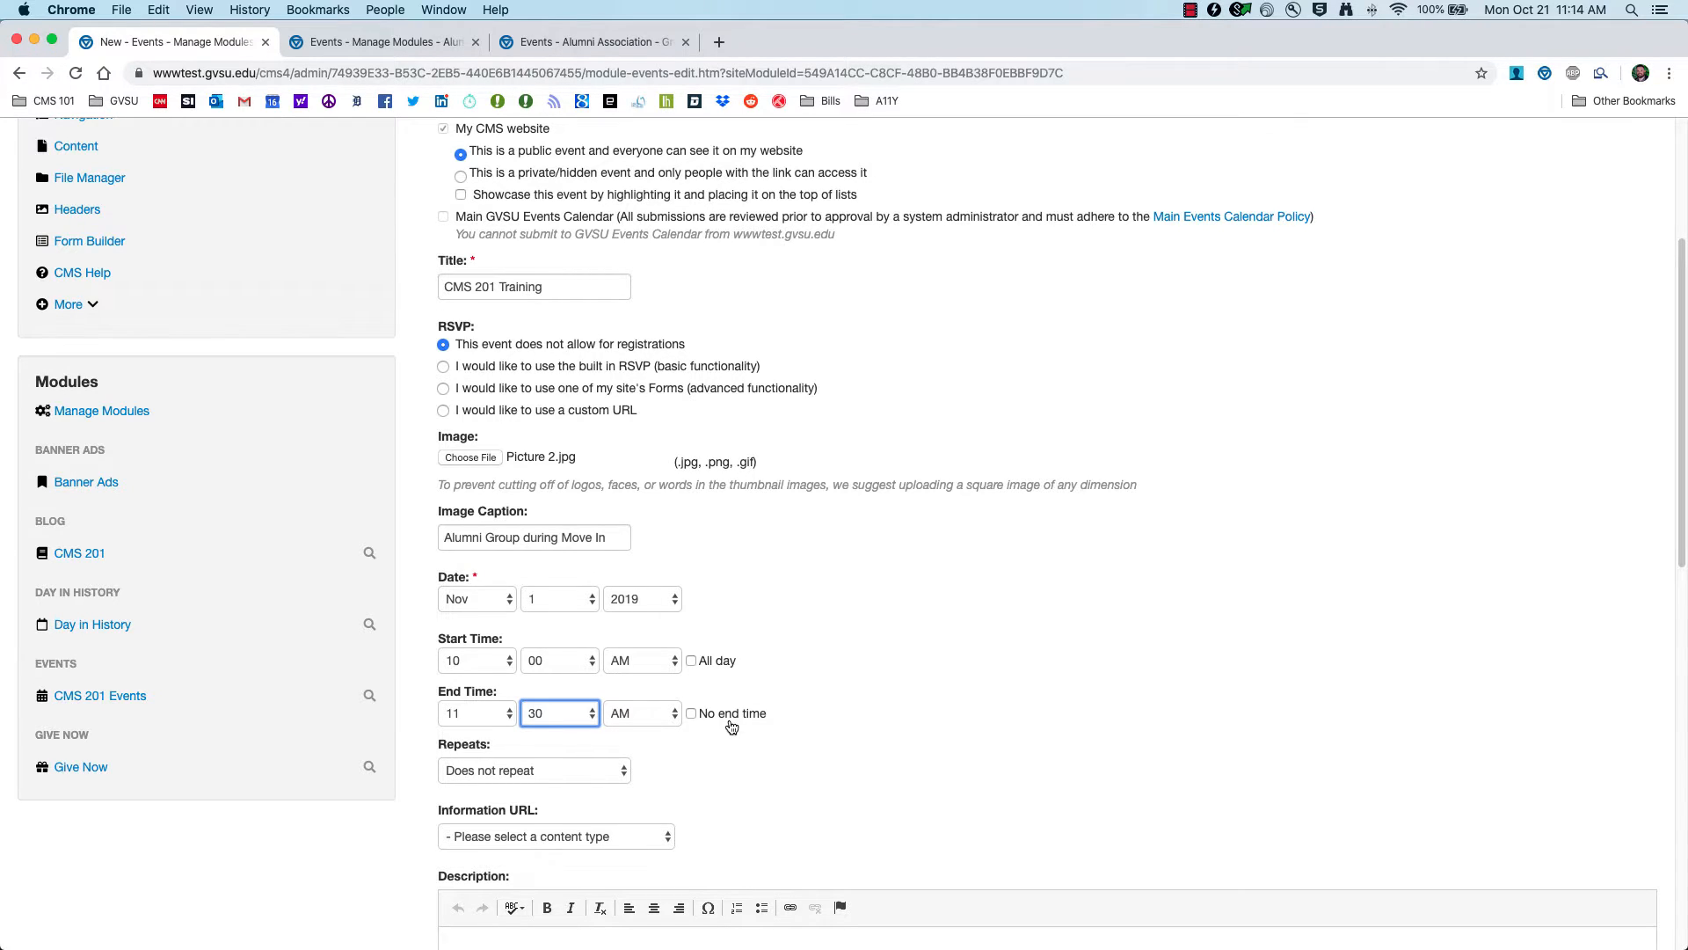
scroll(686, 713, "down", 3)
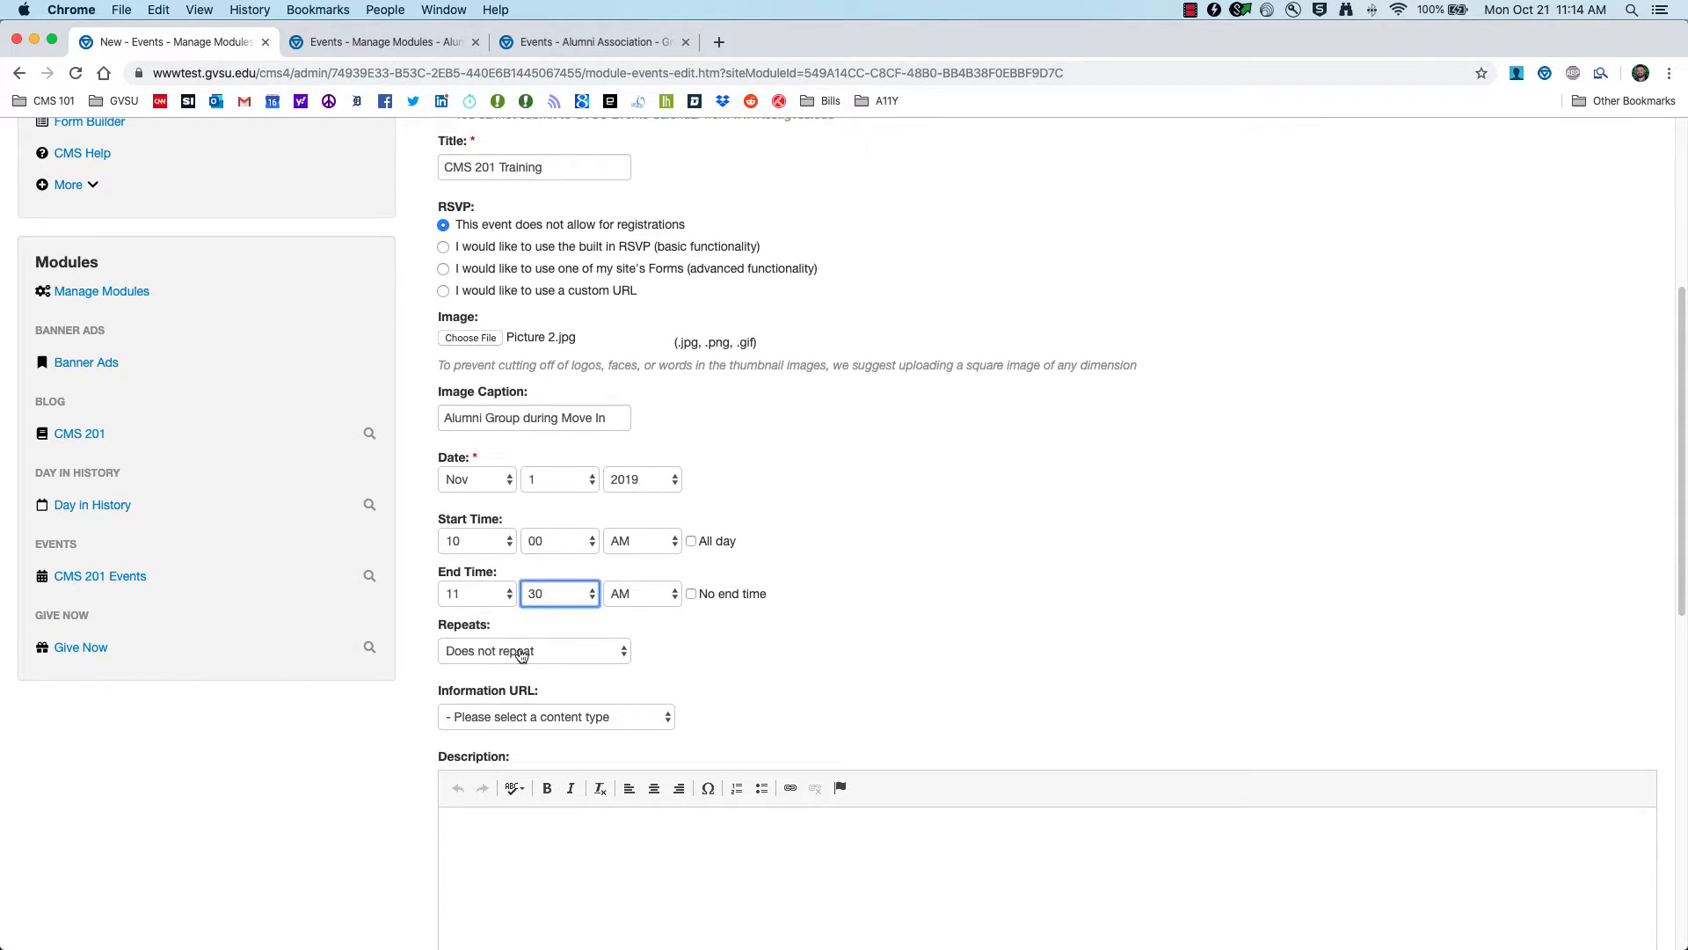
Step: Set Repeats to Specific Dates and add 11/07/2019 and 11/14/2019
left_click(604, 655)
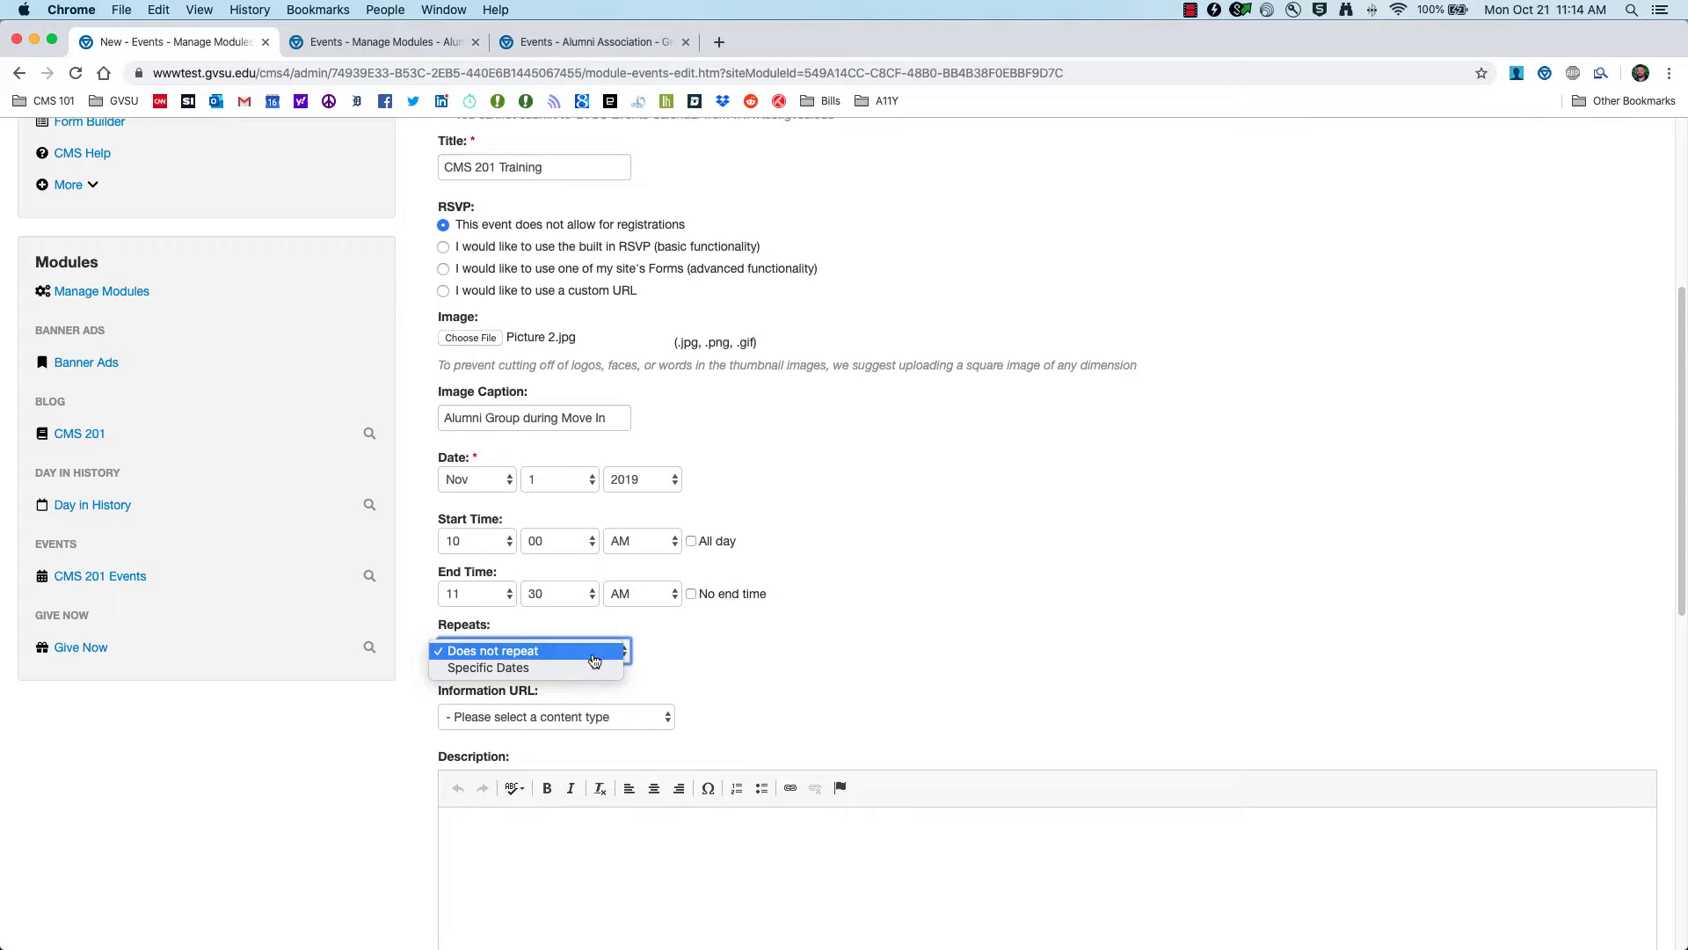
left_click(538, 668)
scroll(527, 673, "down", 2)
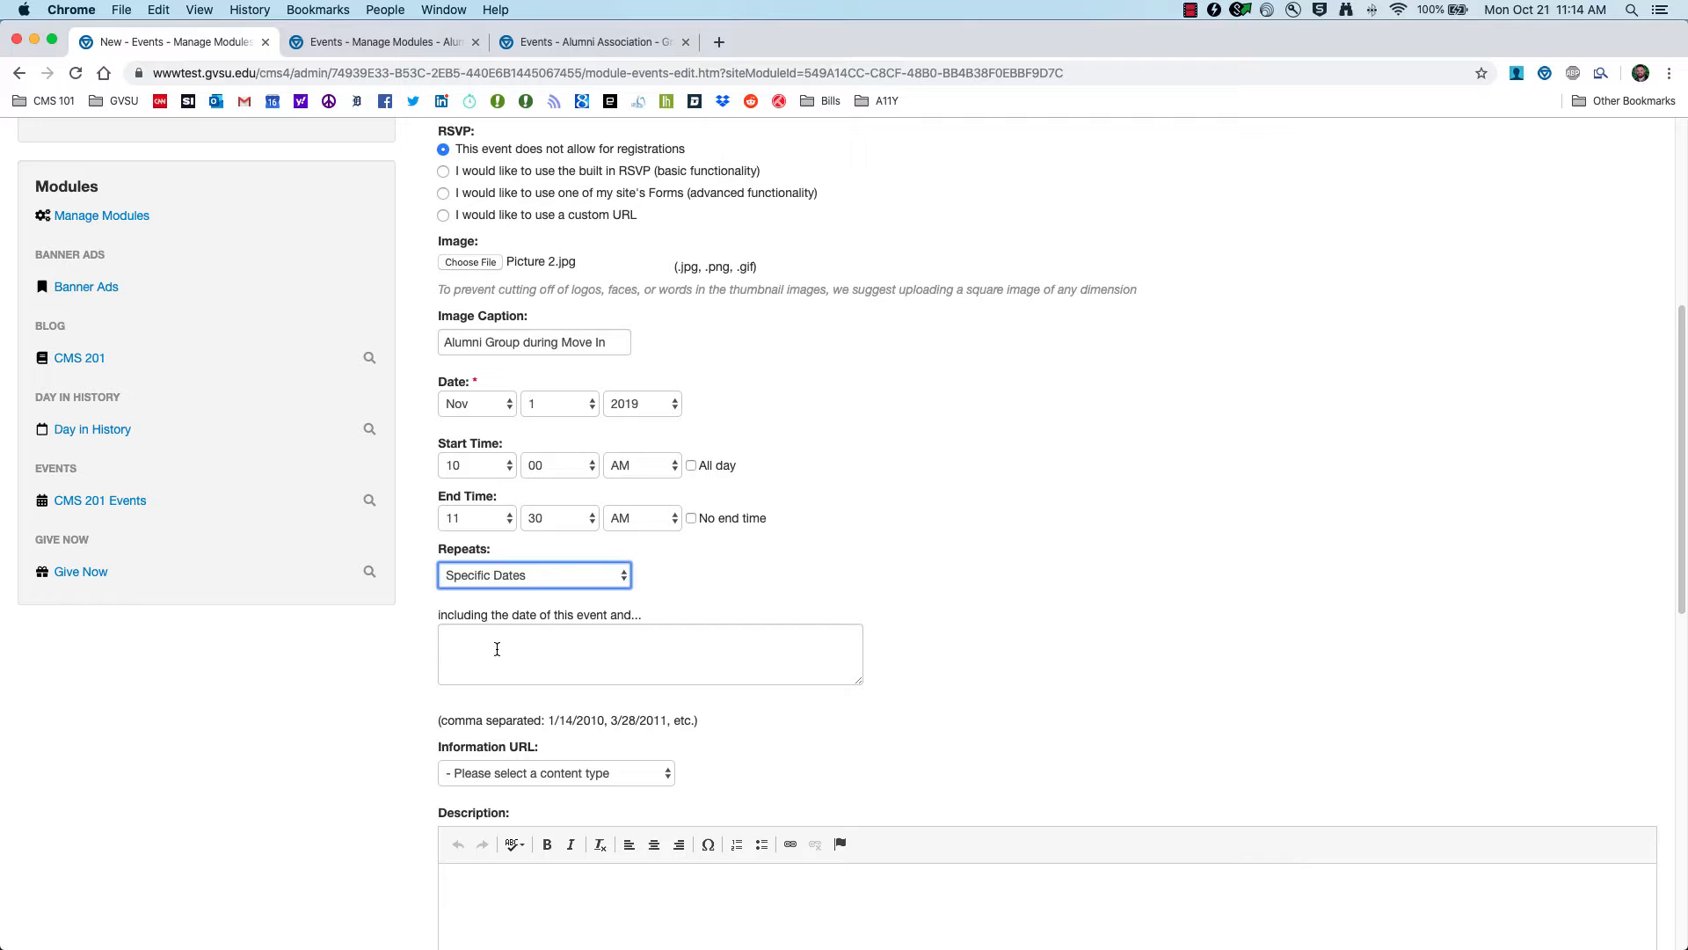
left_click(501, 648)
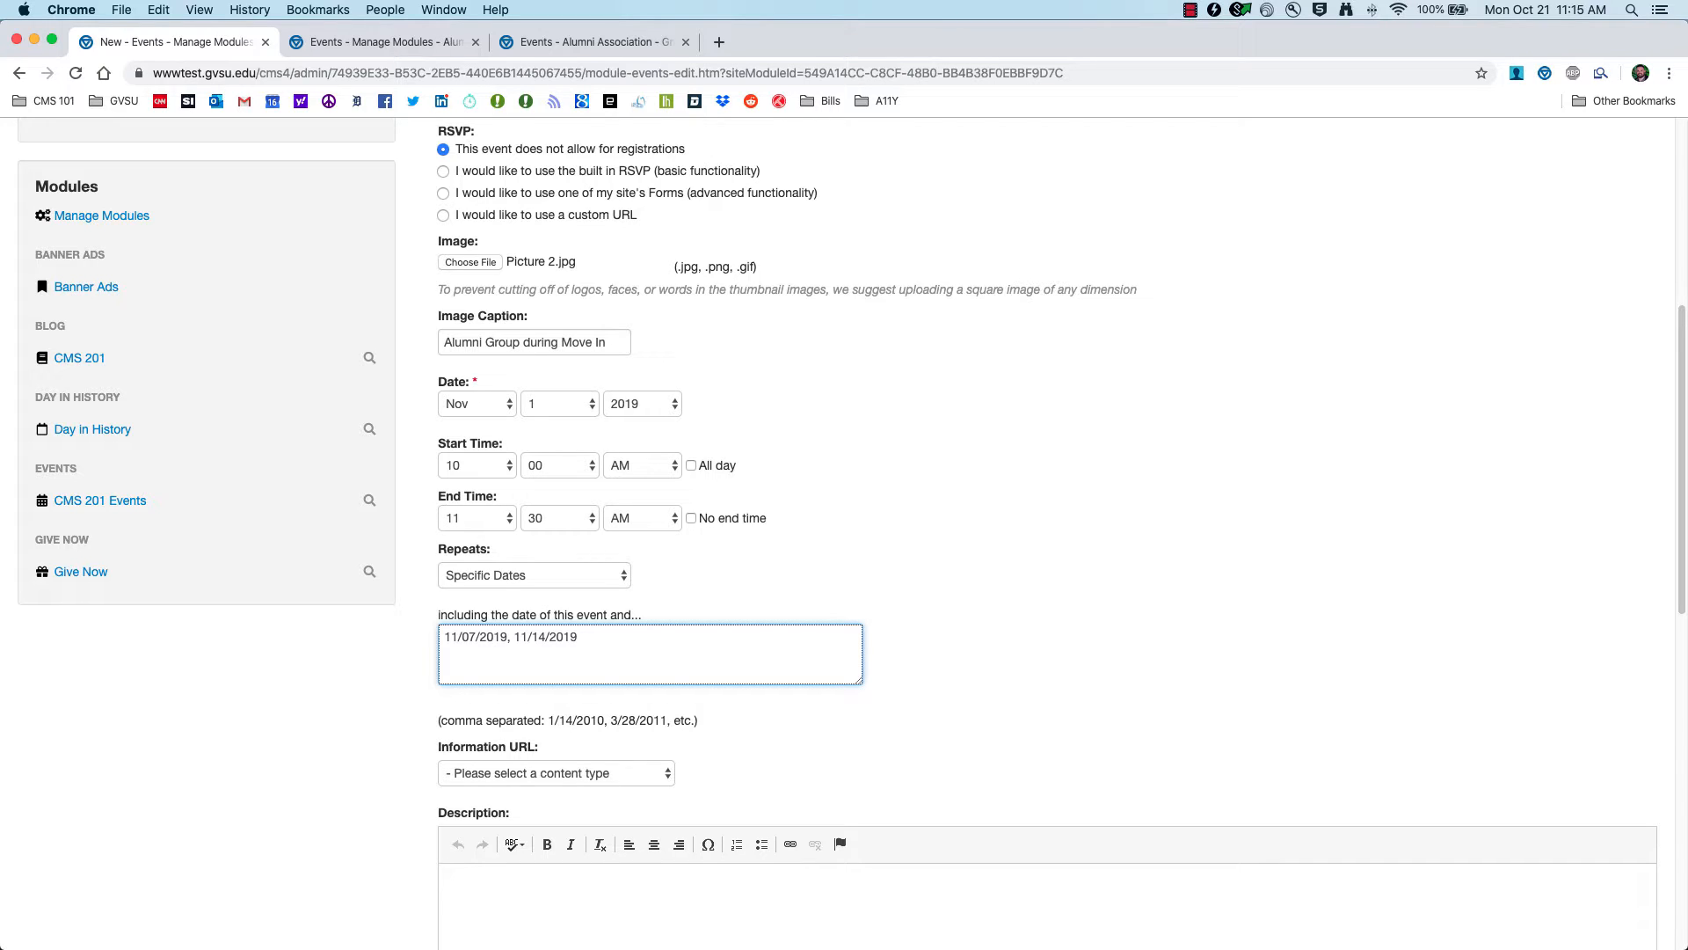
scroll(548, 696, "down", 2)
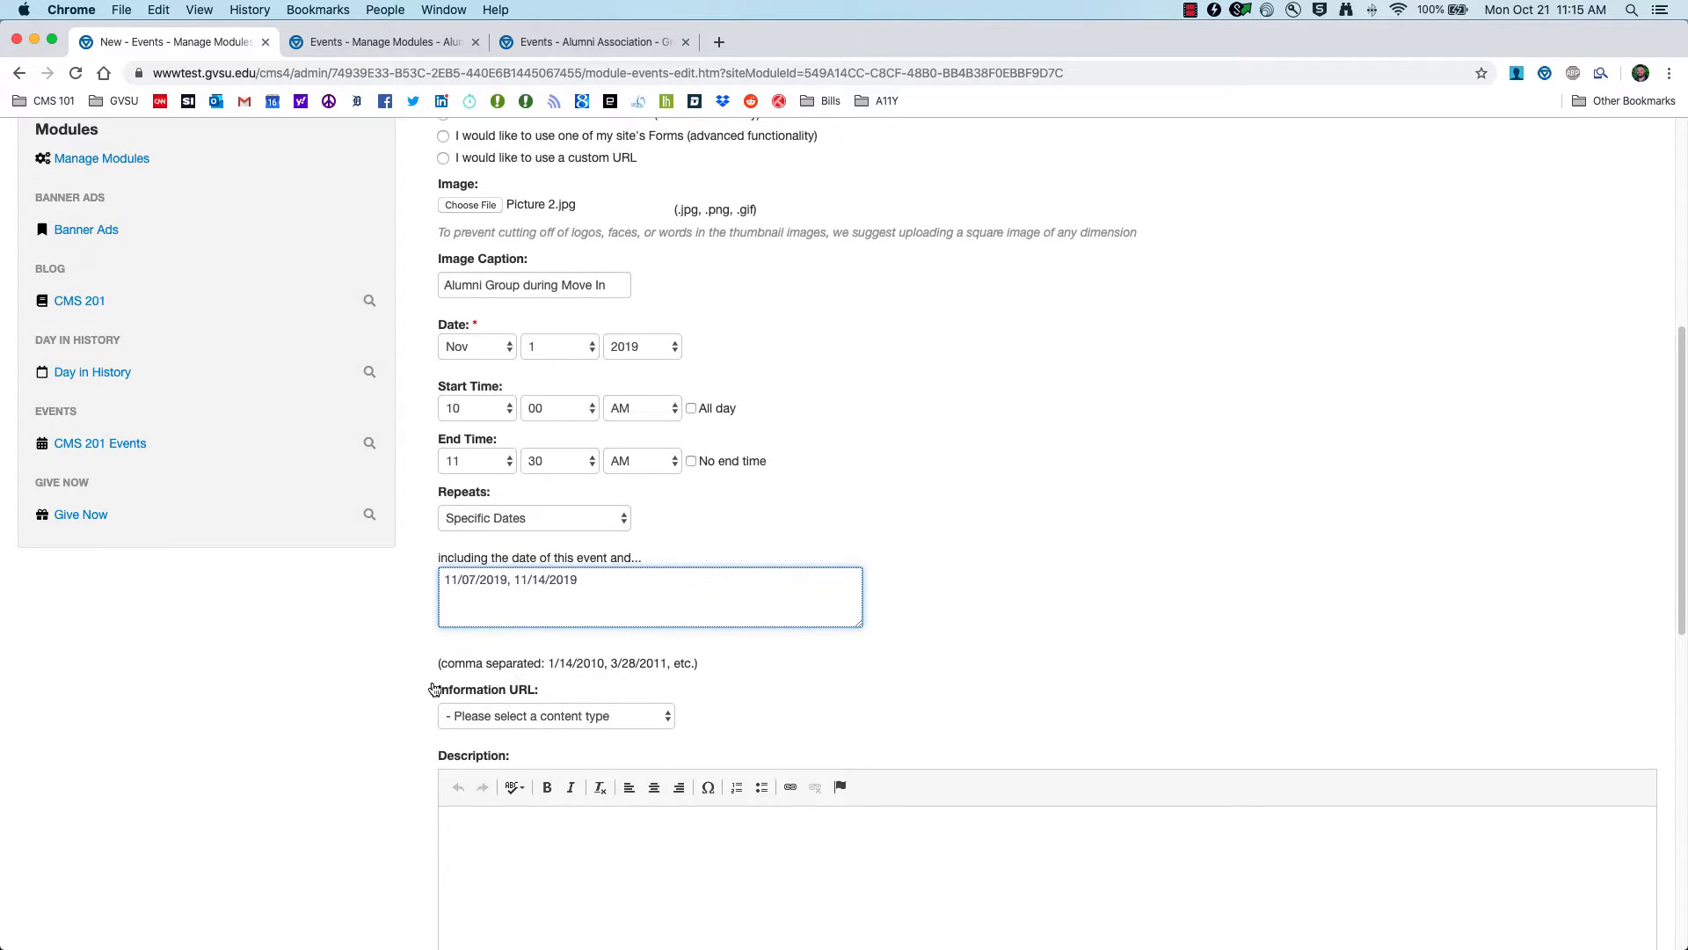
scroll(422, 704, "down", 3)
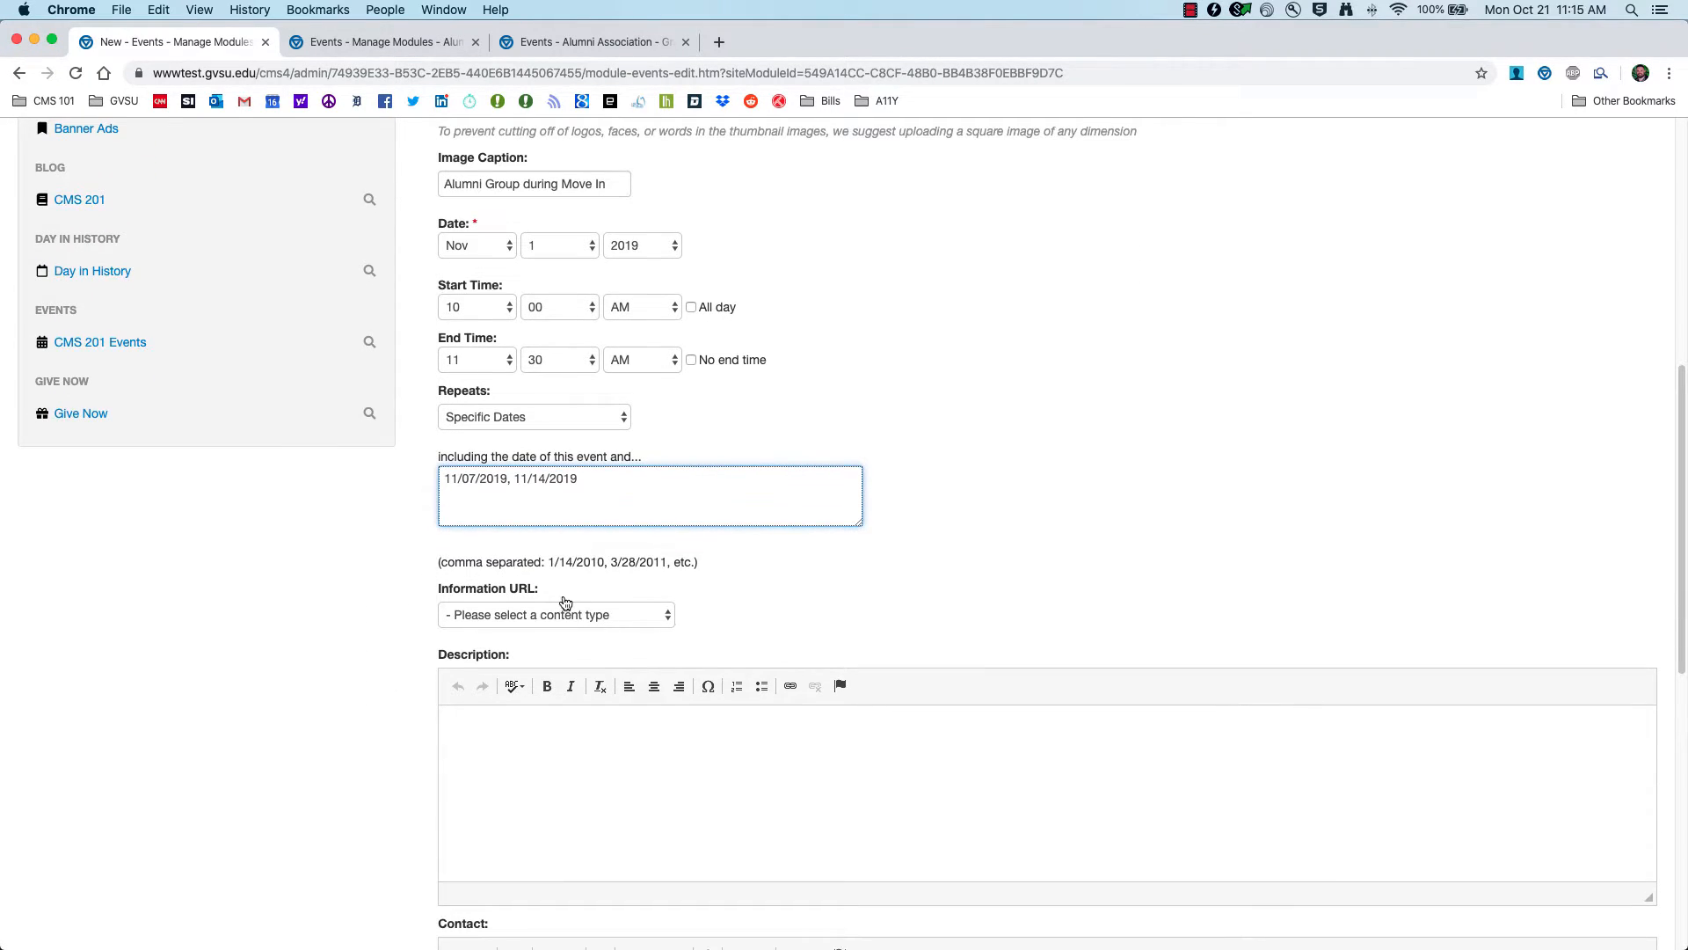
Step: Choose CMS 201 (Blog) as the event's Information URL target
left_click(643, 618)
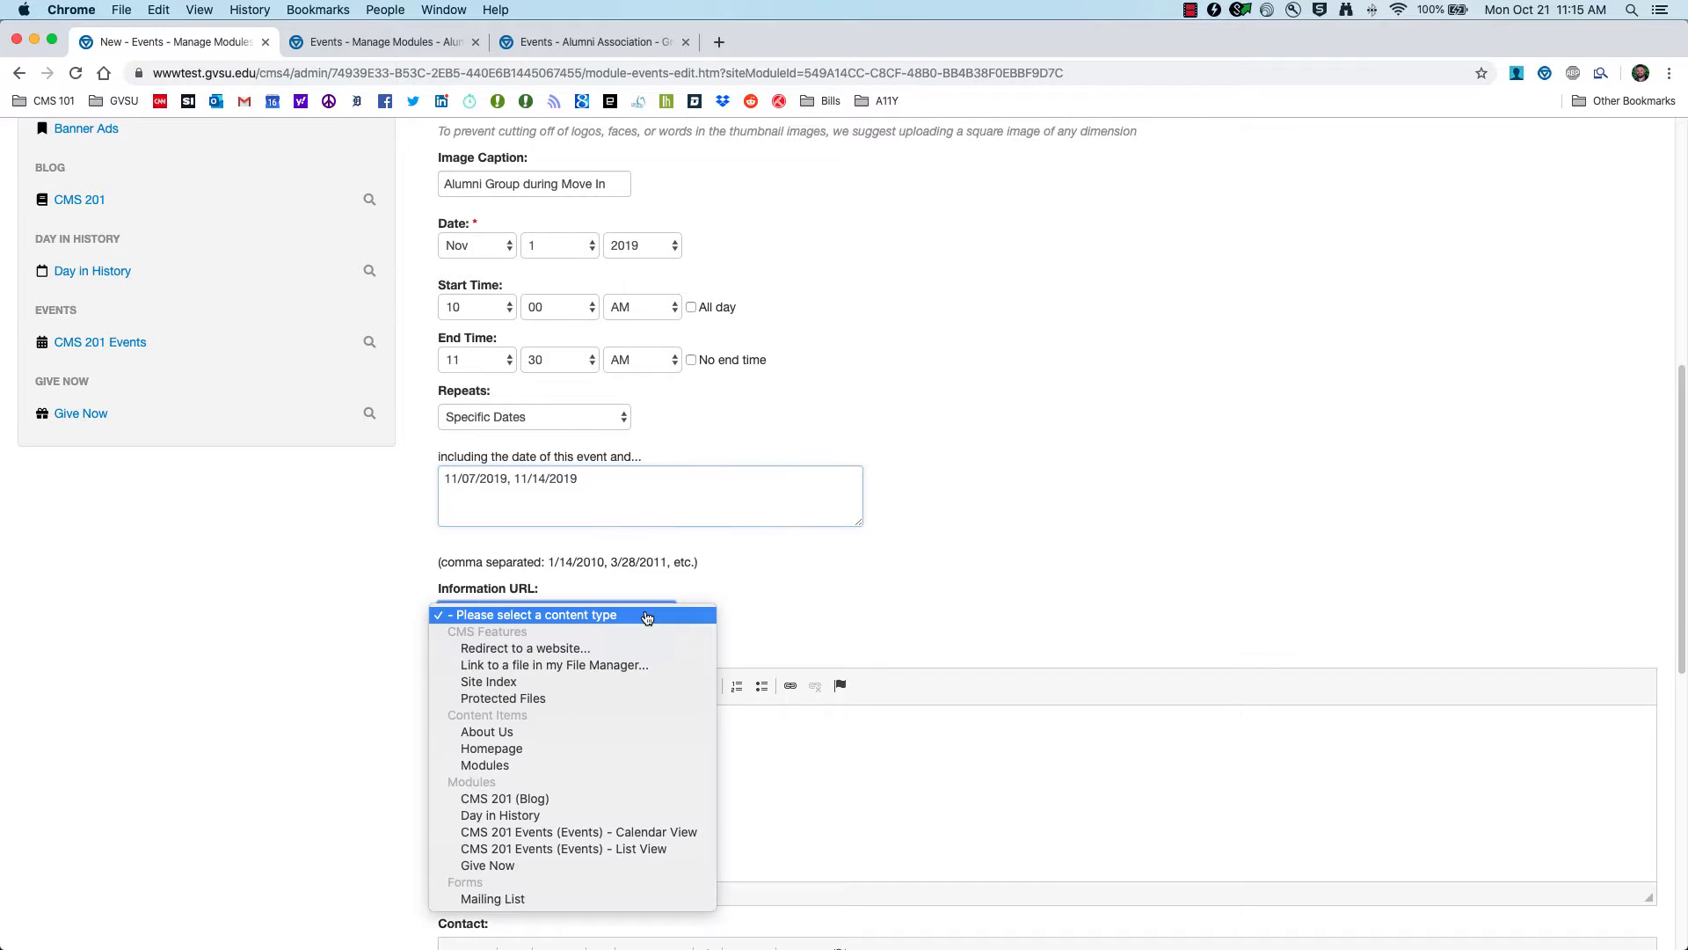
left_click(789, 581)
scroll(632, 490, "up", 8)
scroll(702, 621, "down", 6)
scroll(694, 625, "down", 4)
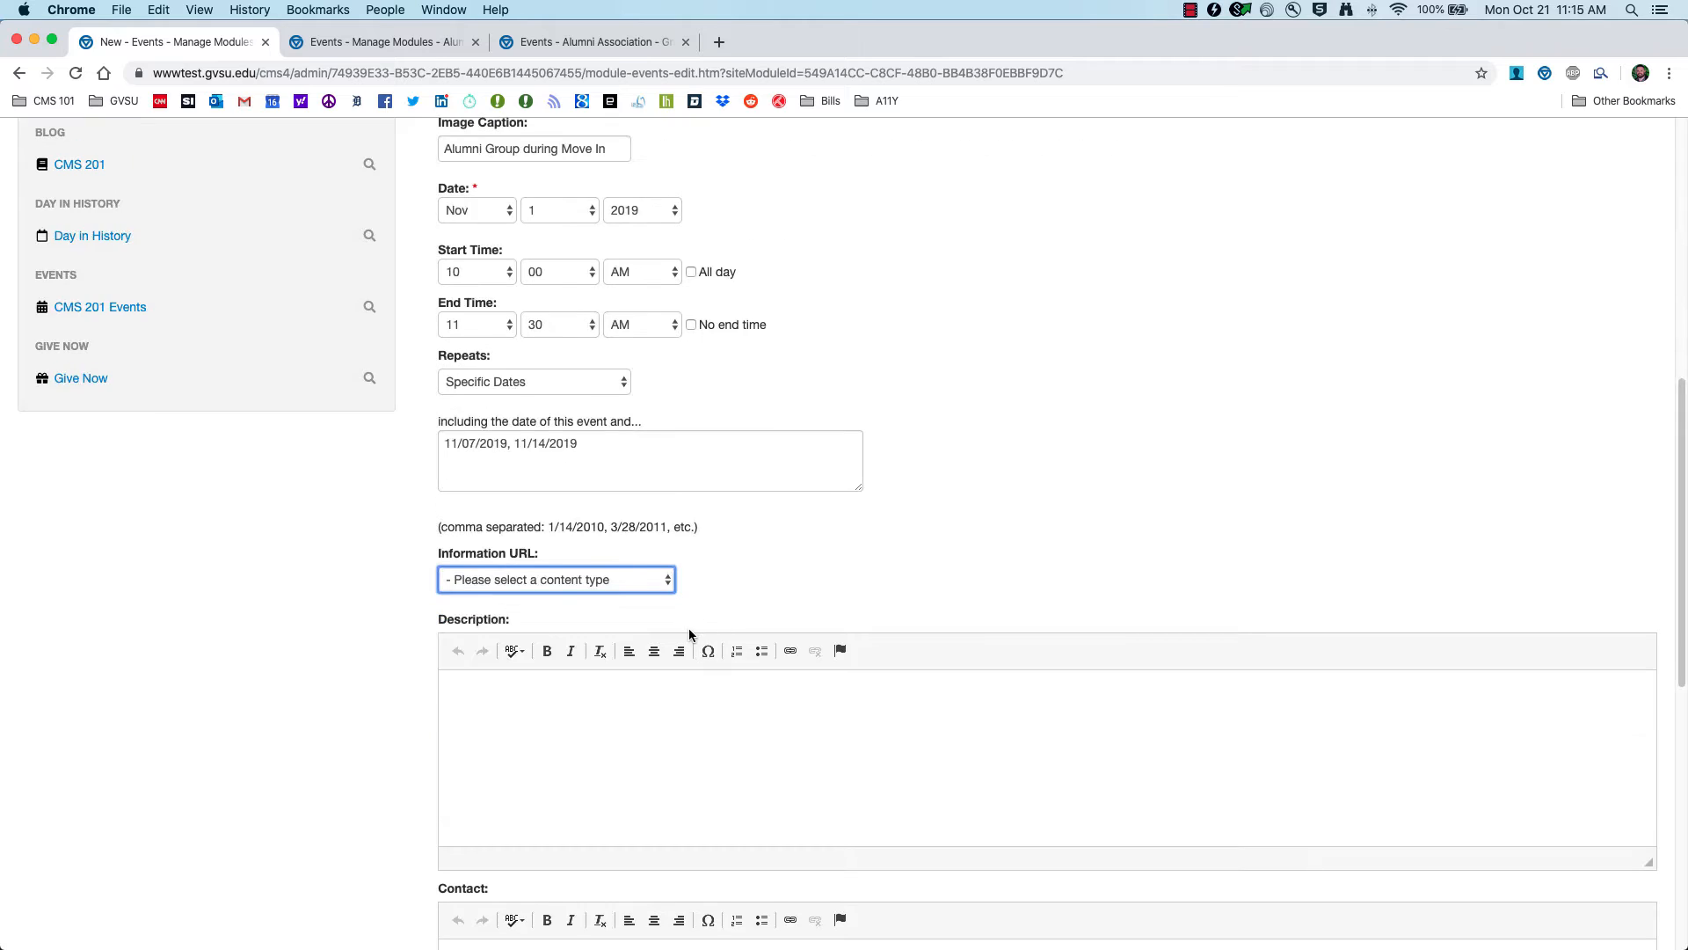
left_click(646, 577)
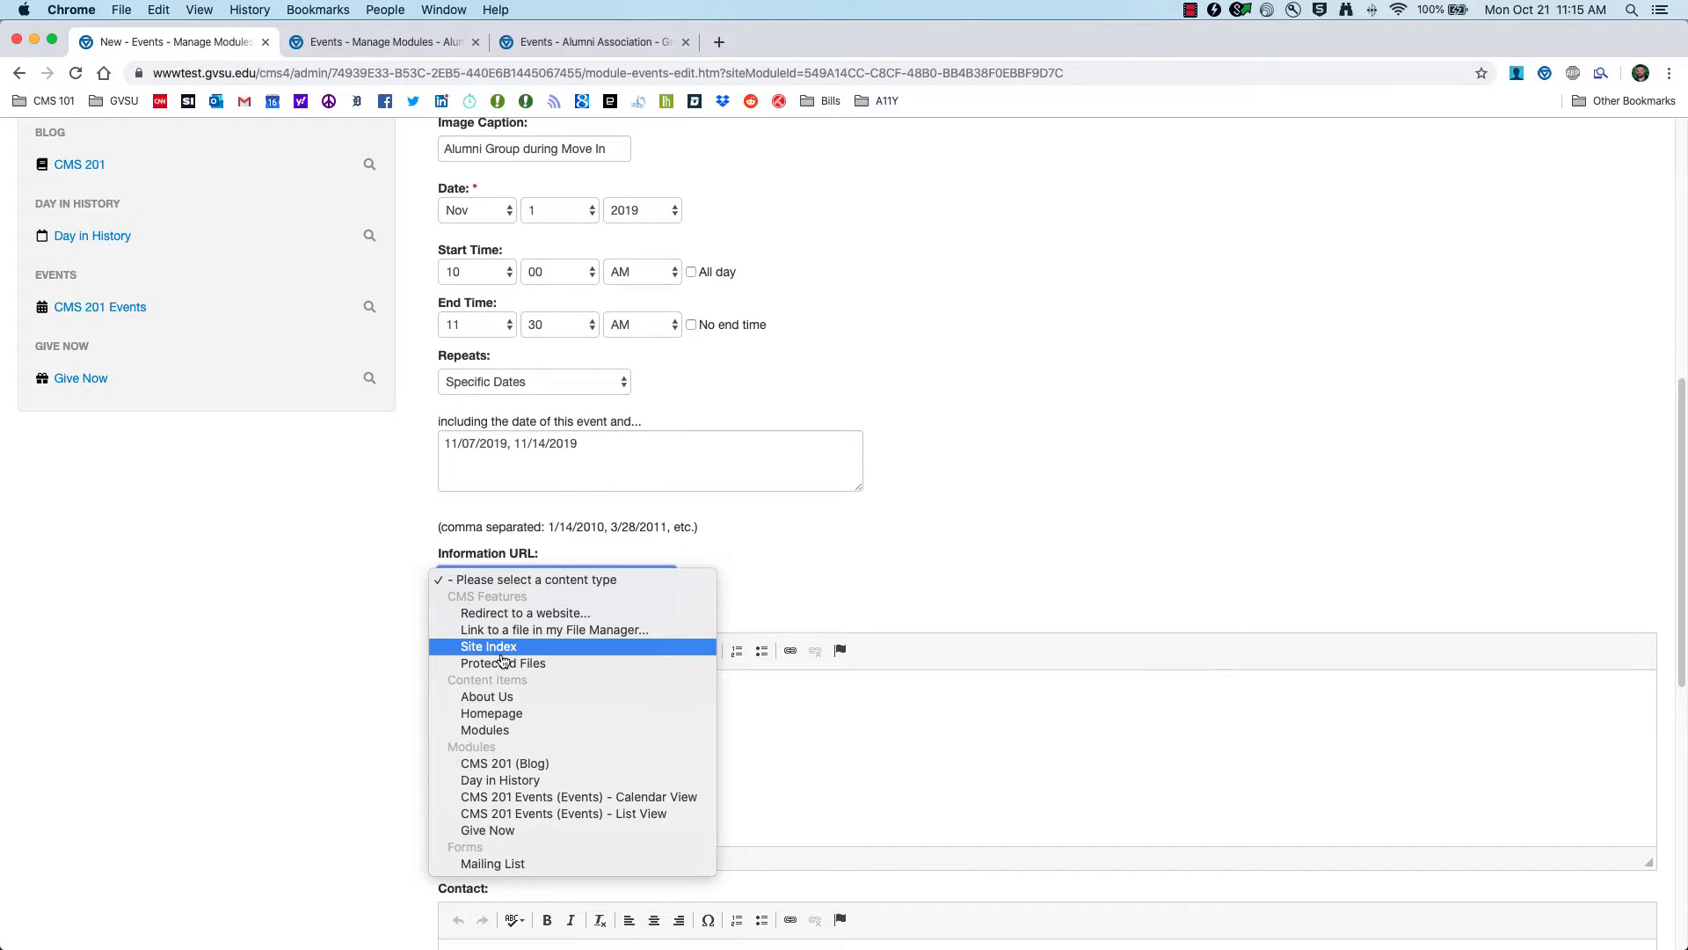
left_click(499, 764)
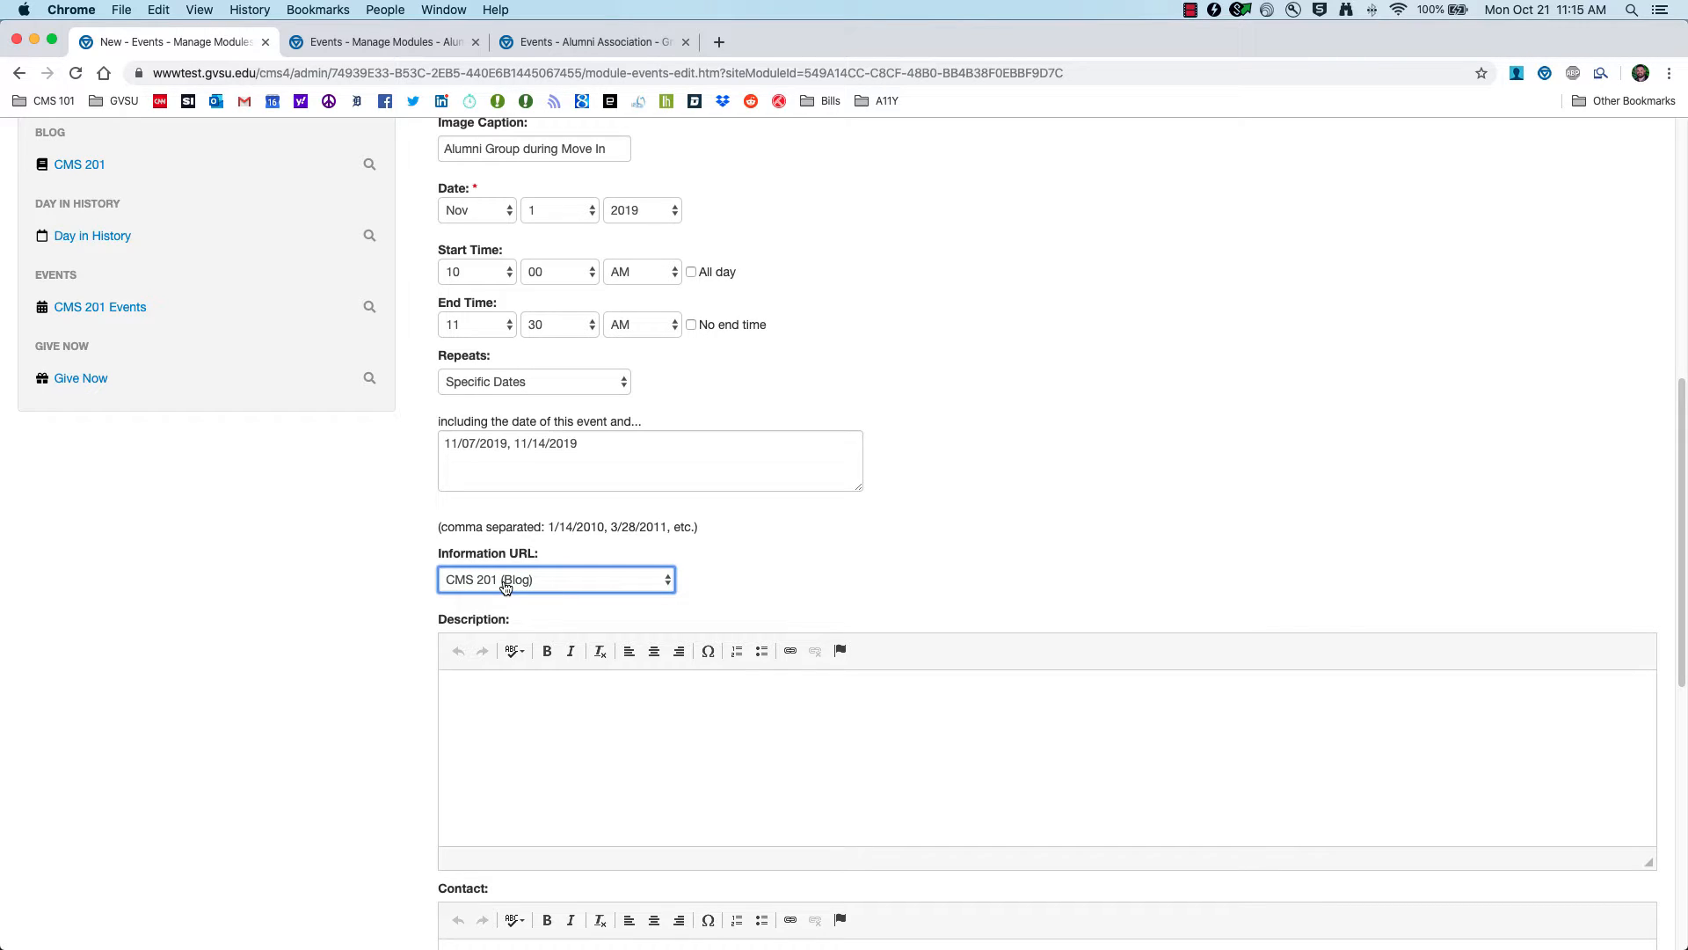
left_click(544, 755)
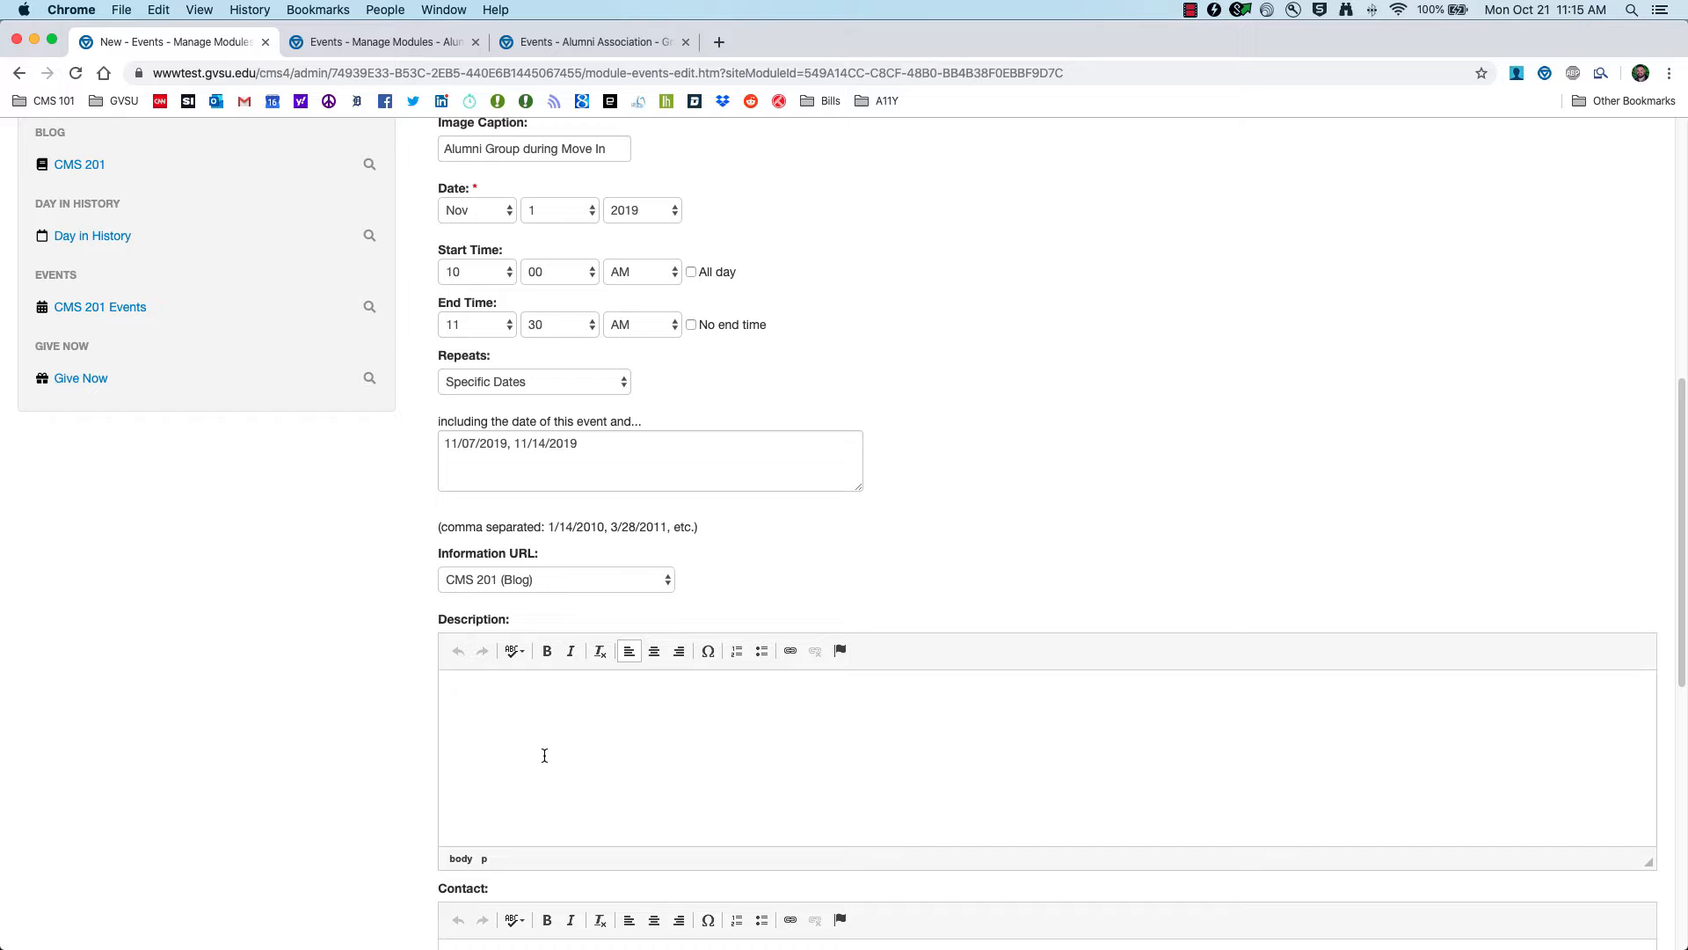
Step: Enter the description 'Come learn about CMS 201 in this class.' and the organizer's contact name and e-mail
type("Come learn about CMS 201 i")
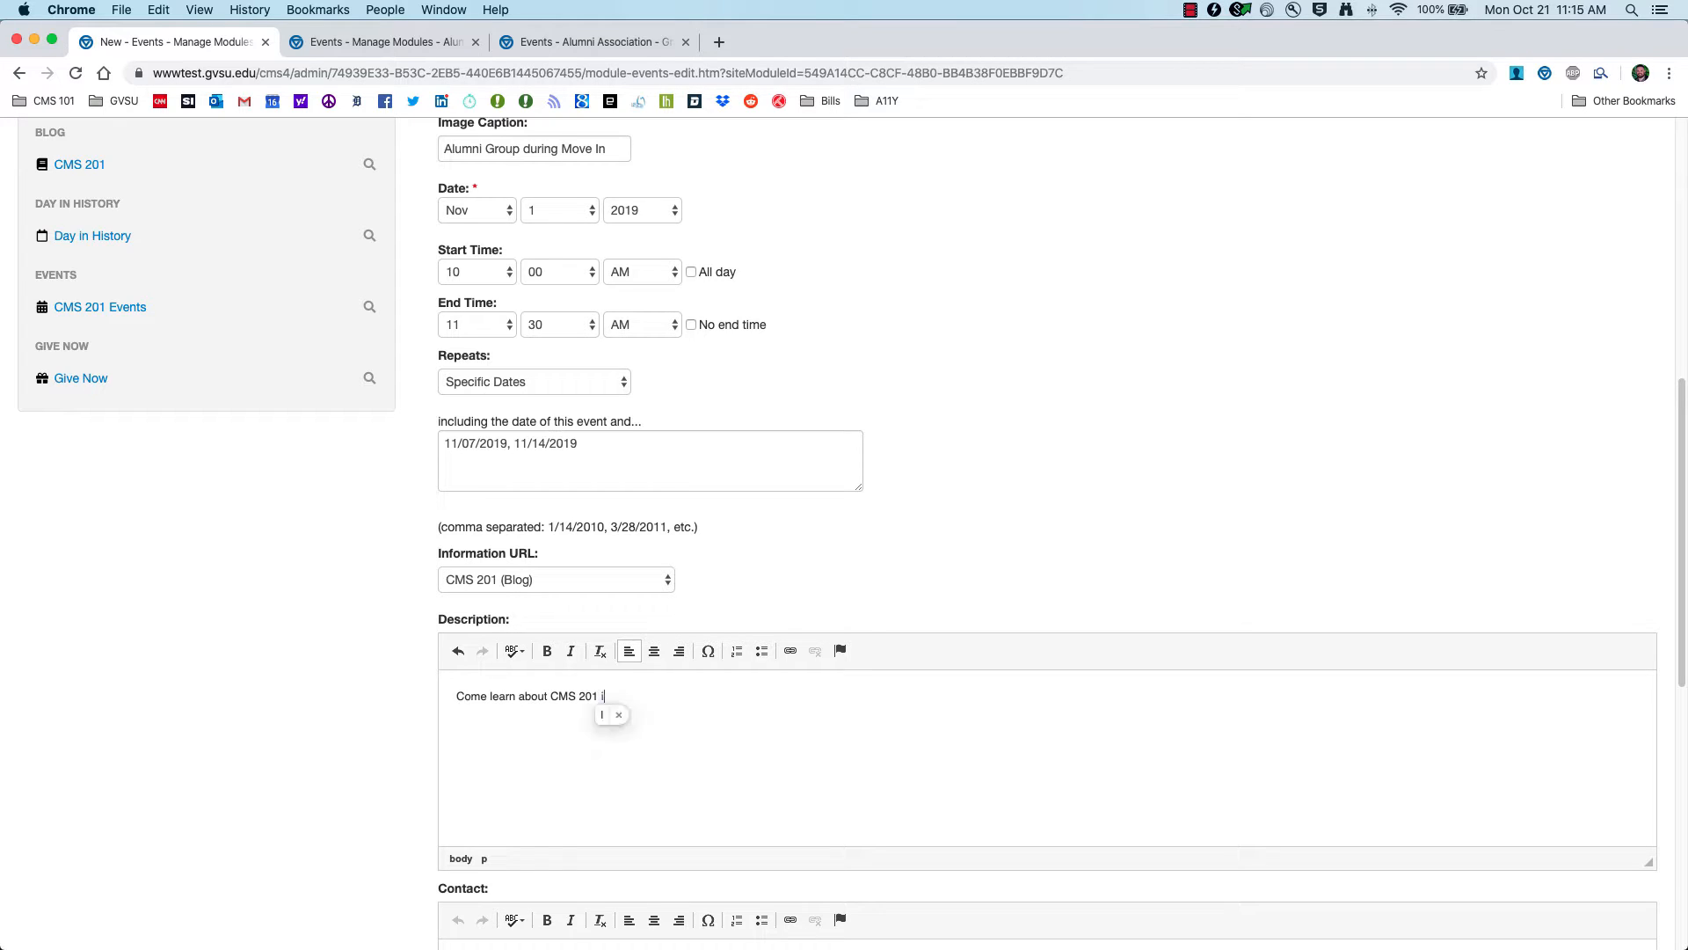
type("n the  class.")
scroll(512, 782, "down", 5)
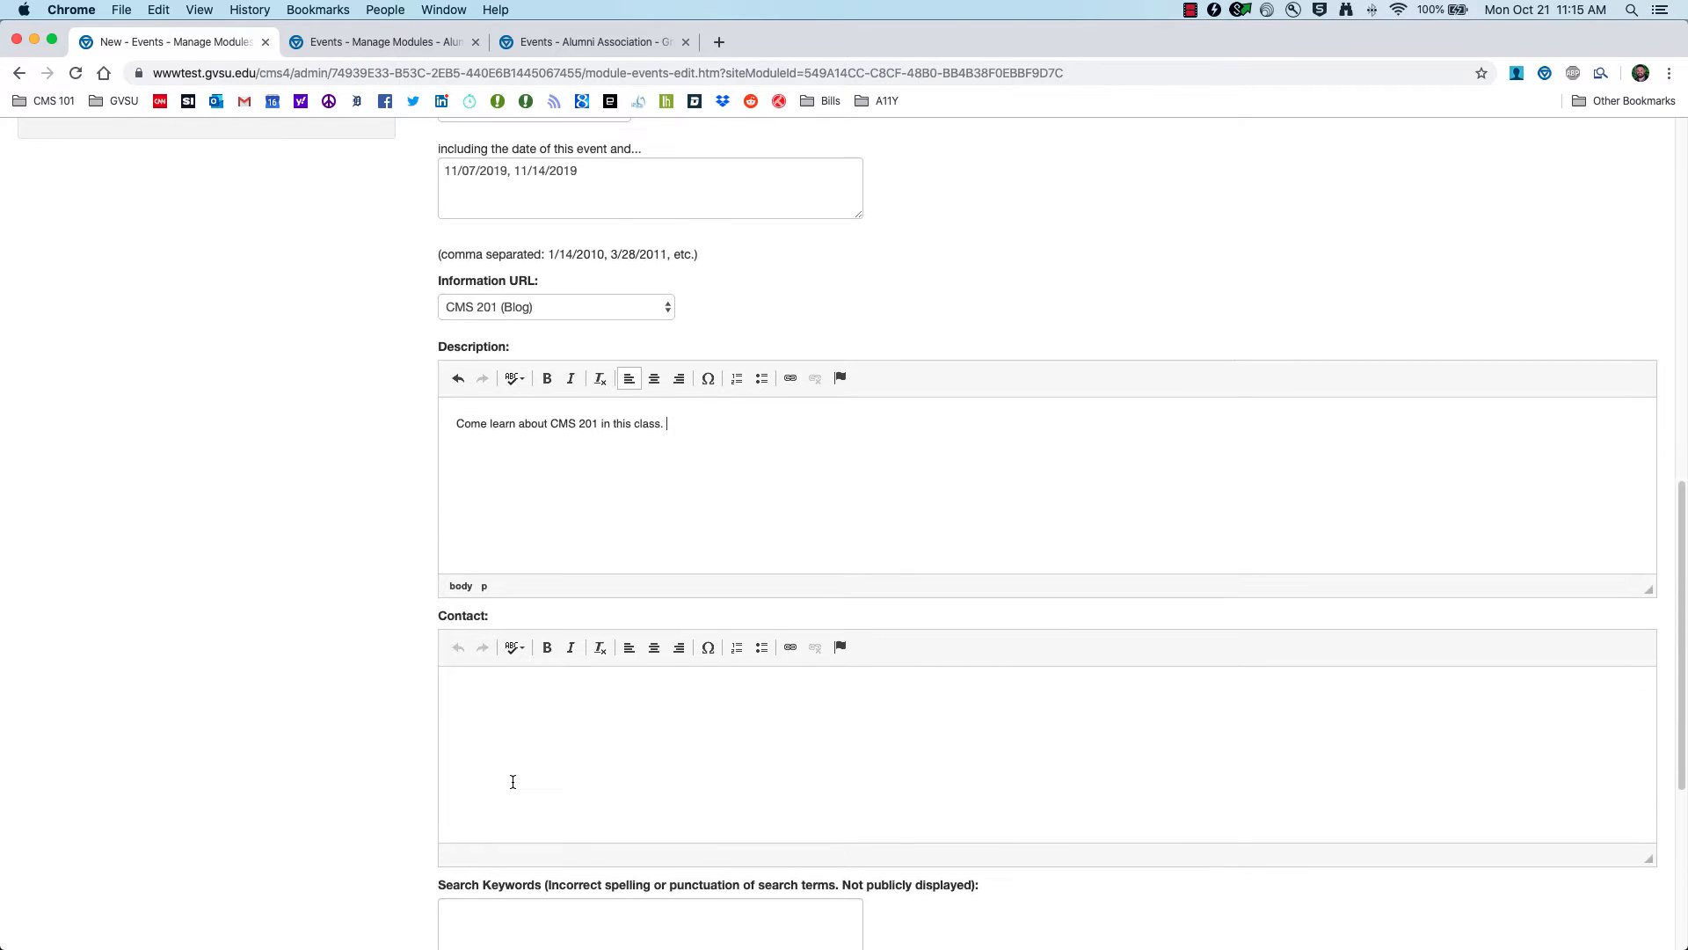
left_click(531, 686)
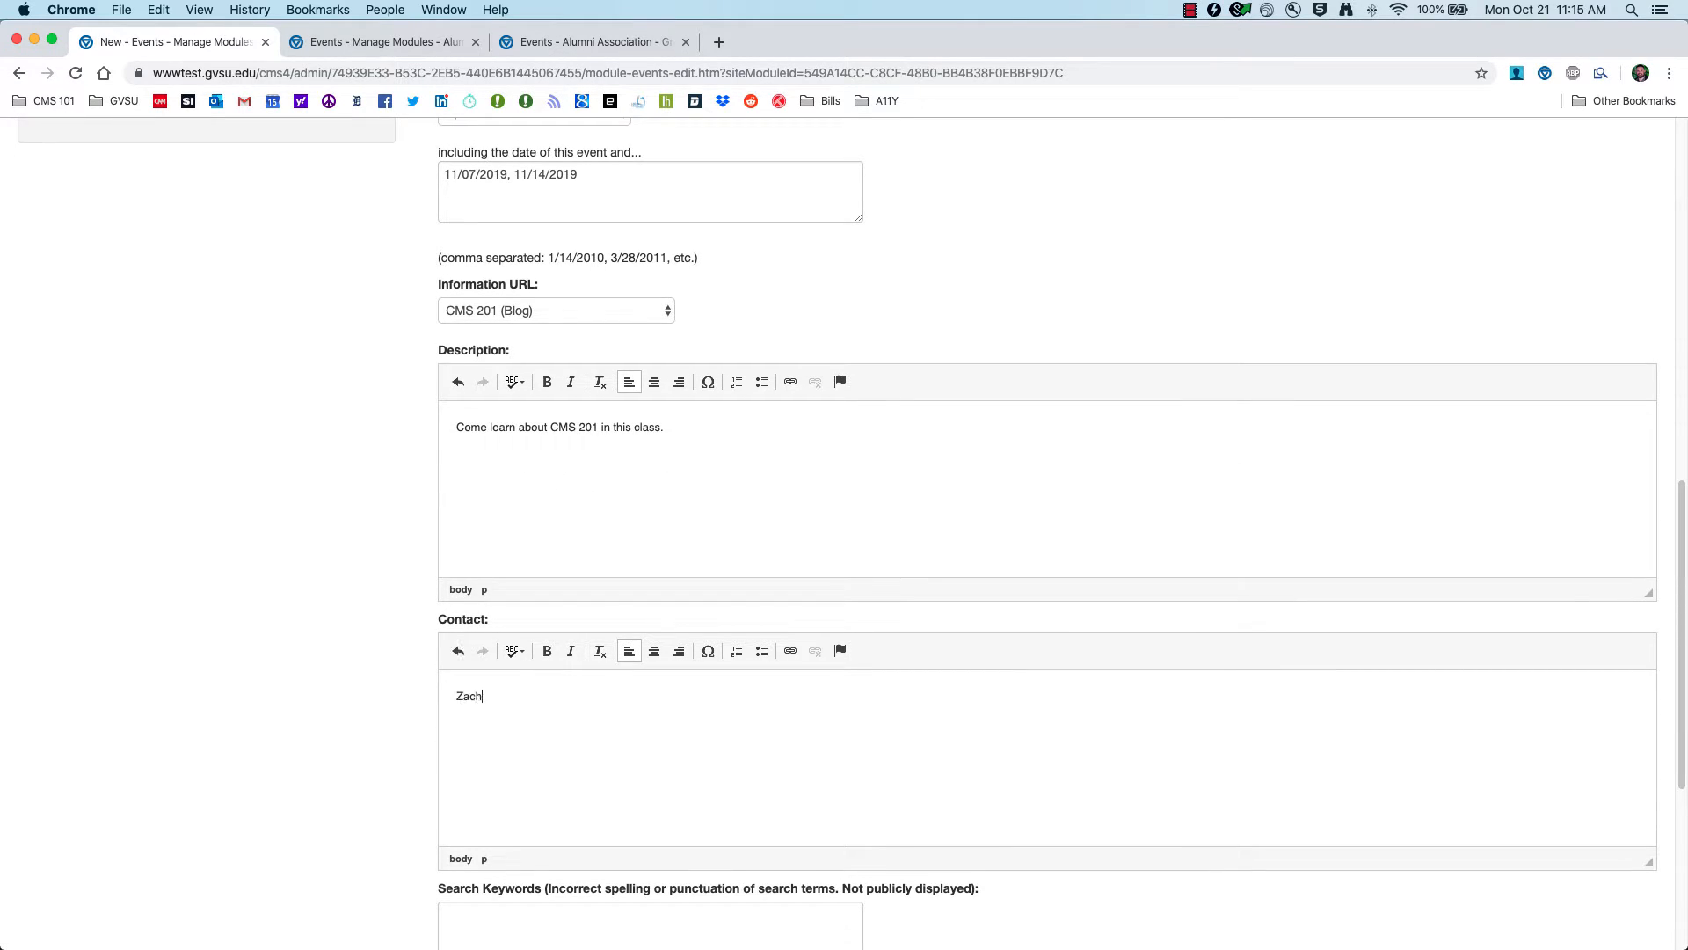
scroll(539, 707, "down", 4)
left_click(502, 583)
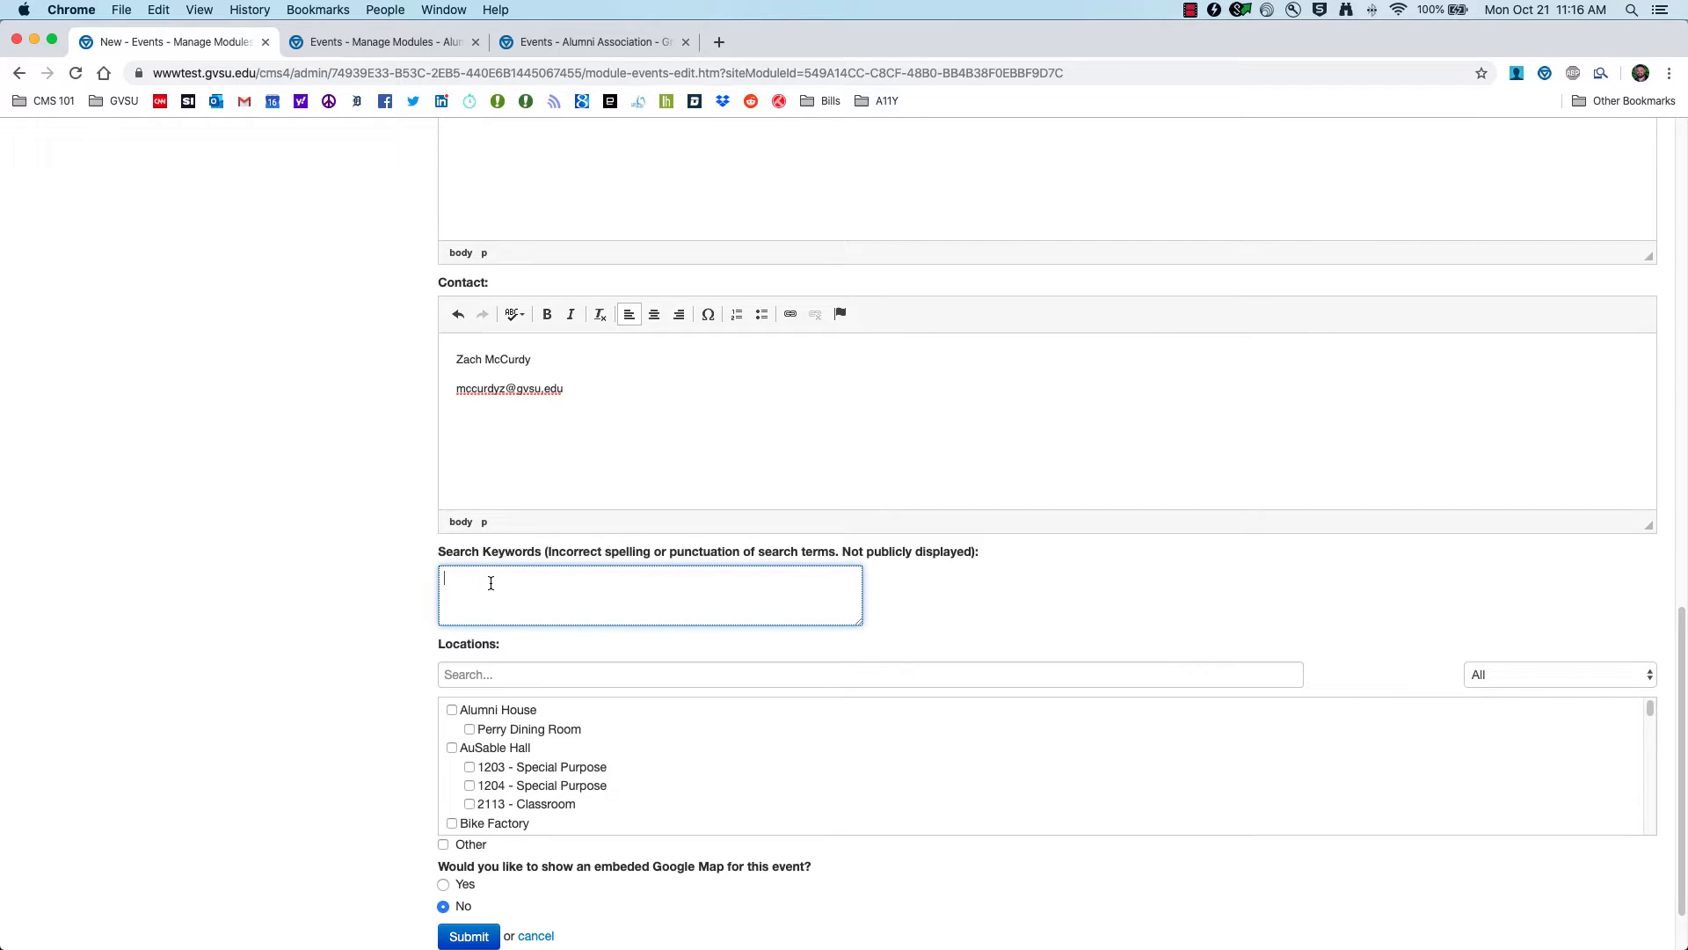
Step: Enter the keywords 'cms, training,' after glancing at the Alumni Association events page
type("cms, training, 201")
left_click(572, 42)
left_click(368, 396)
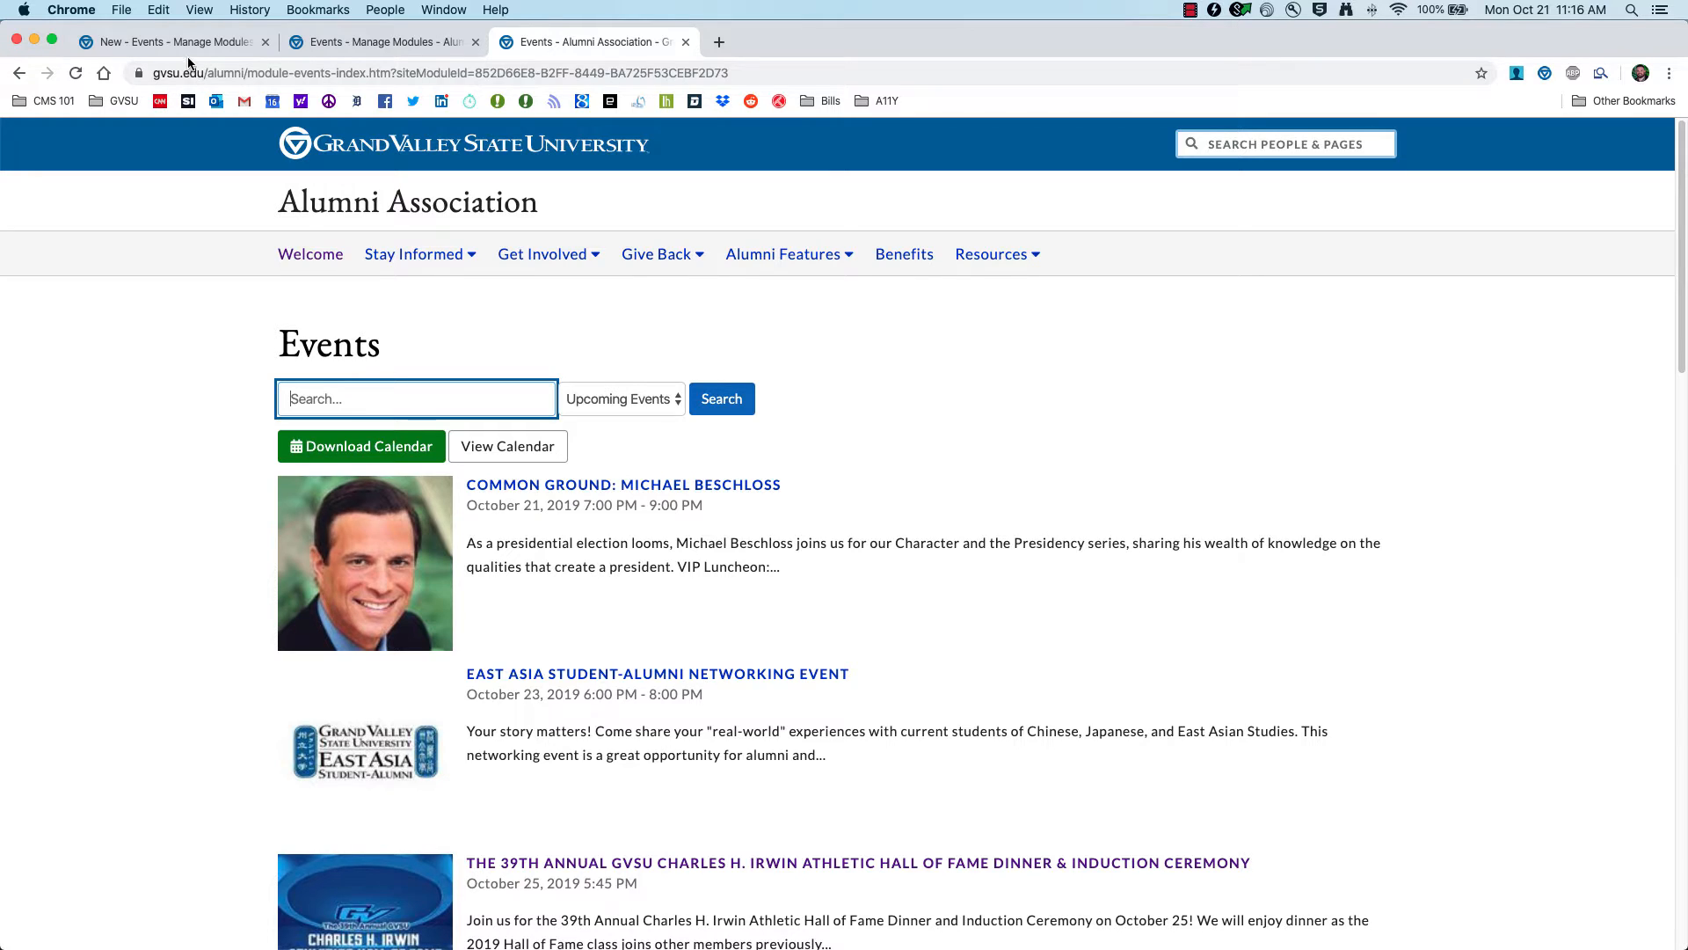
key("super+1")
Step: Set the location to 230-235 Combo, leave Other unchecked, and submit the event
scroll(434, 645, "down", 2)
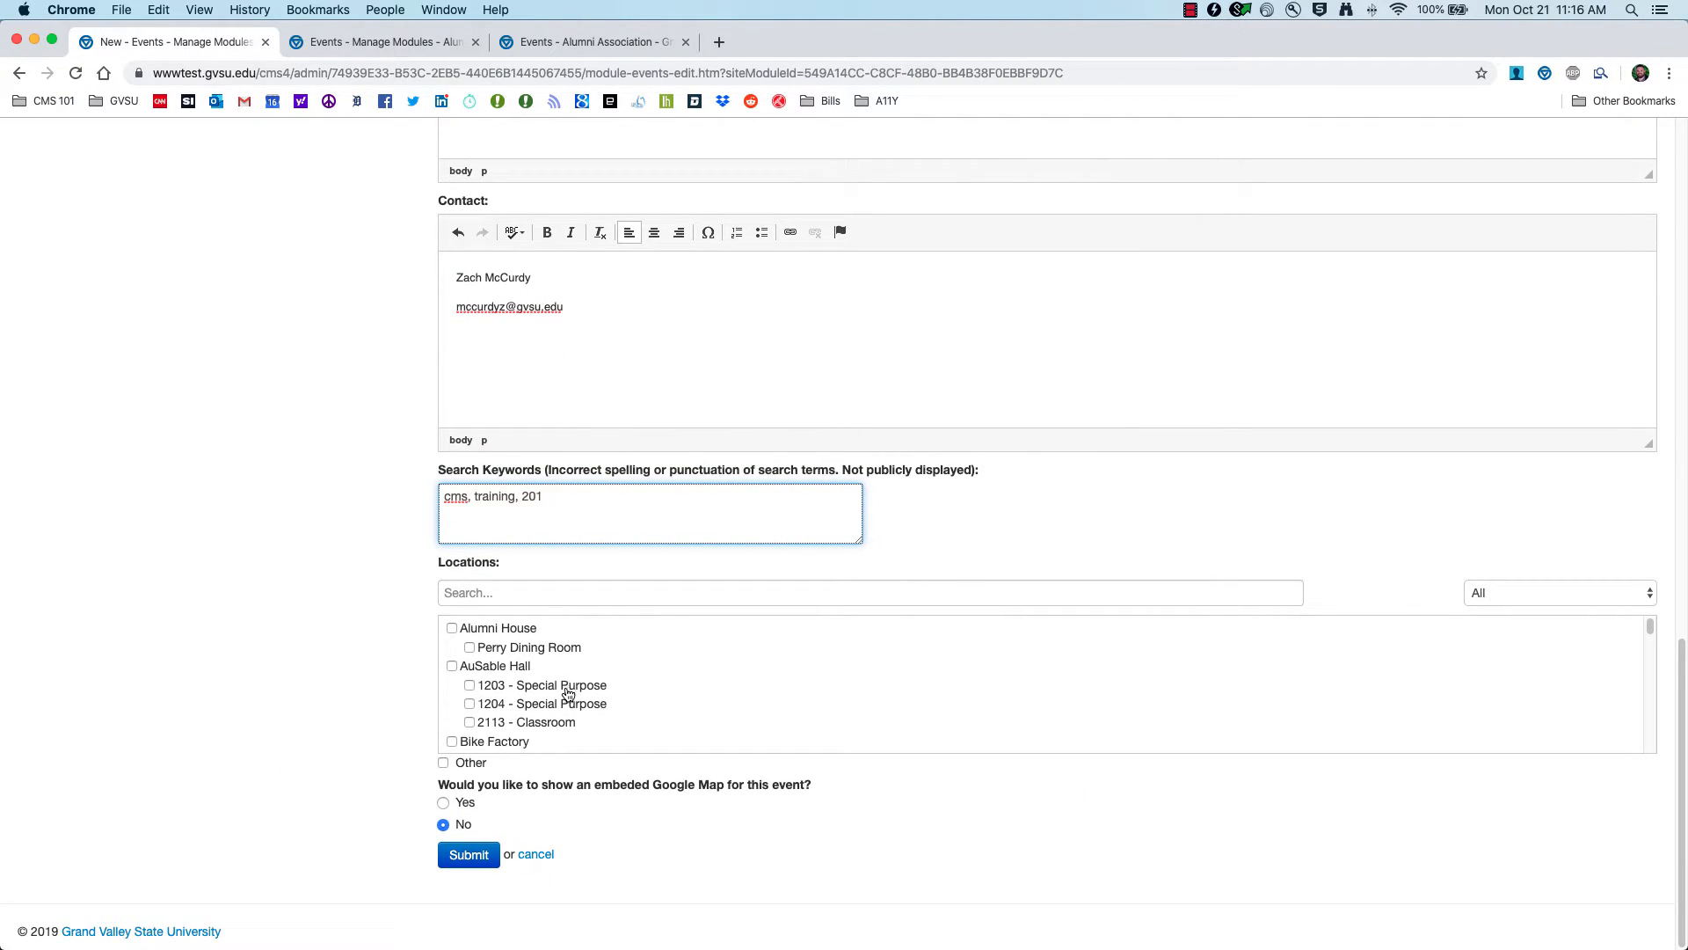
scroll(559, 688, "down", 2)
scroll(565, 692, "down", 5)
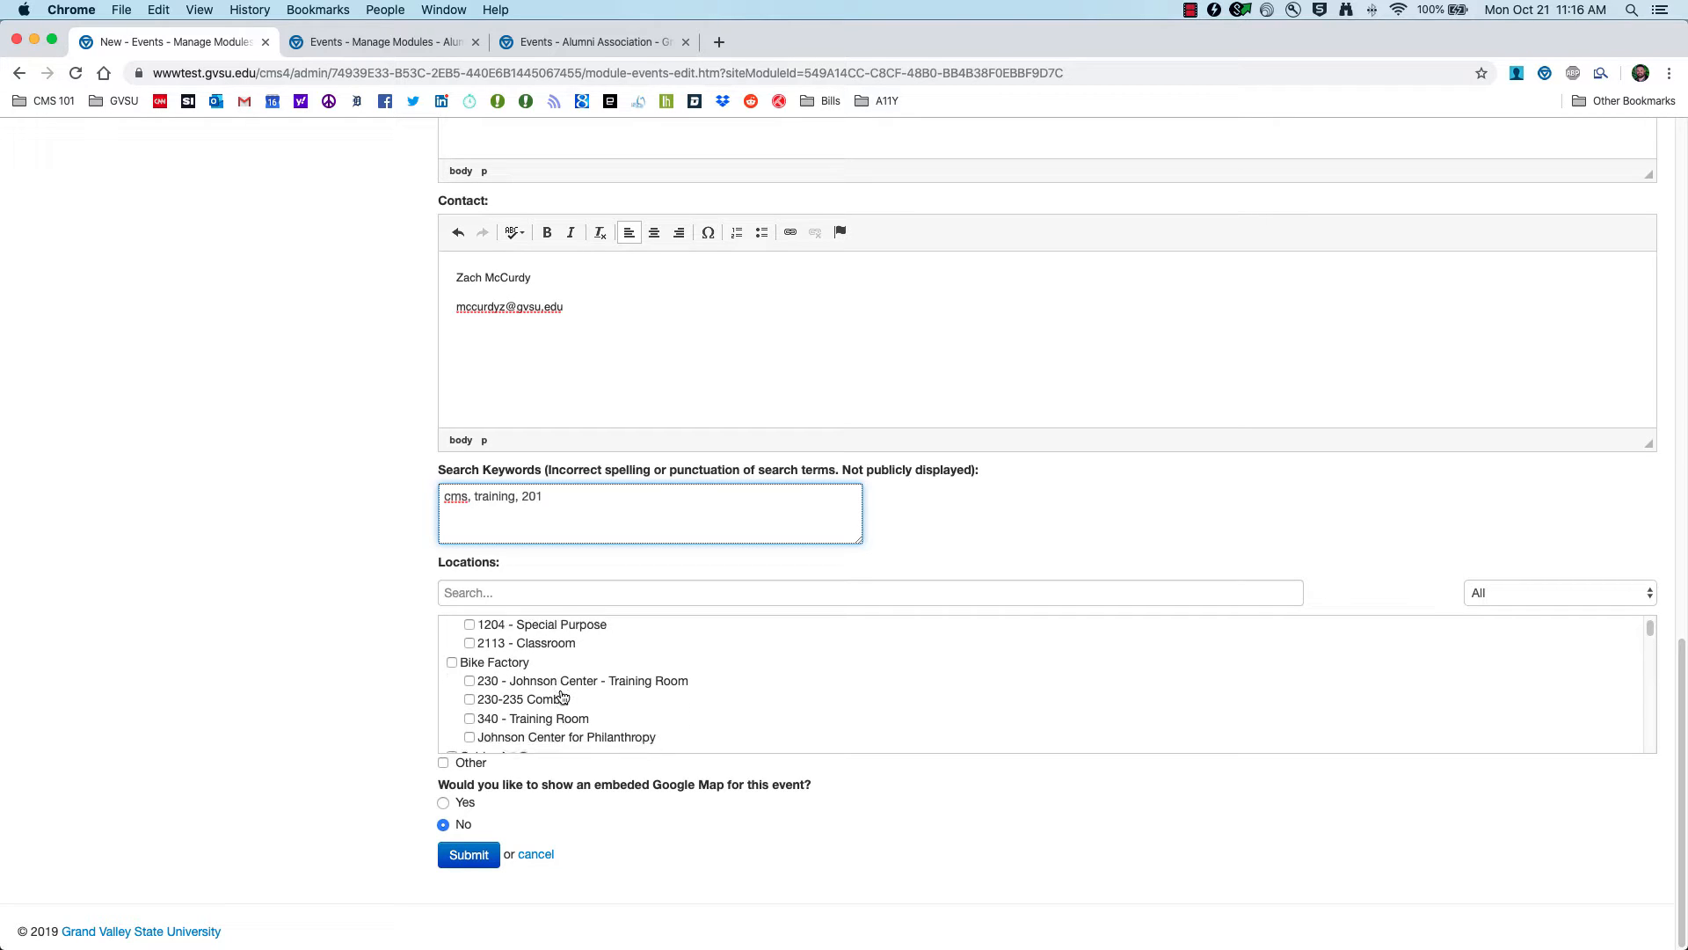
scroll(564, 696, "down", 5)
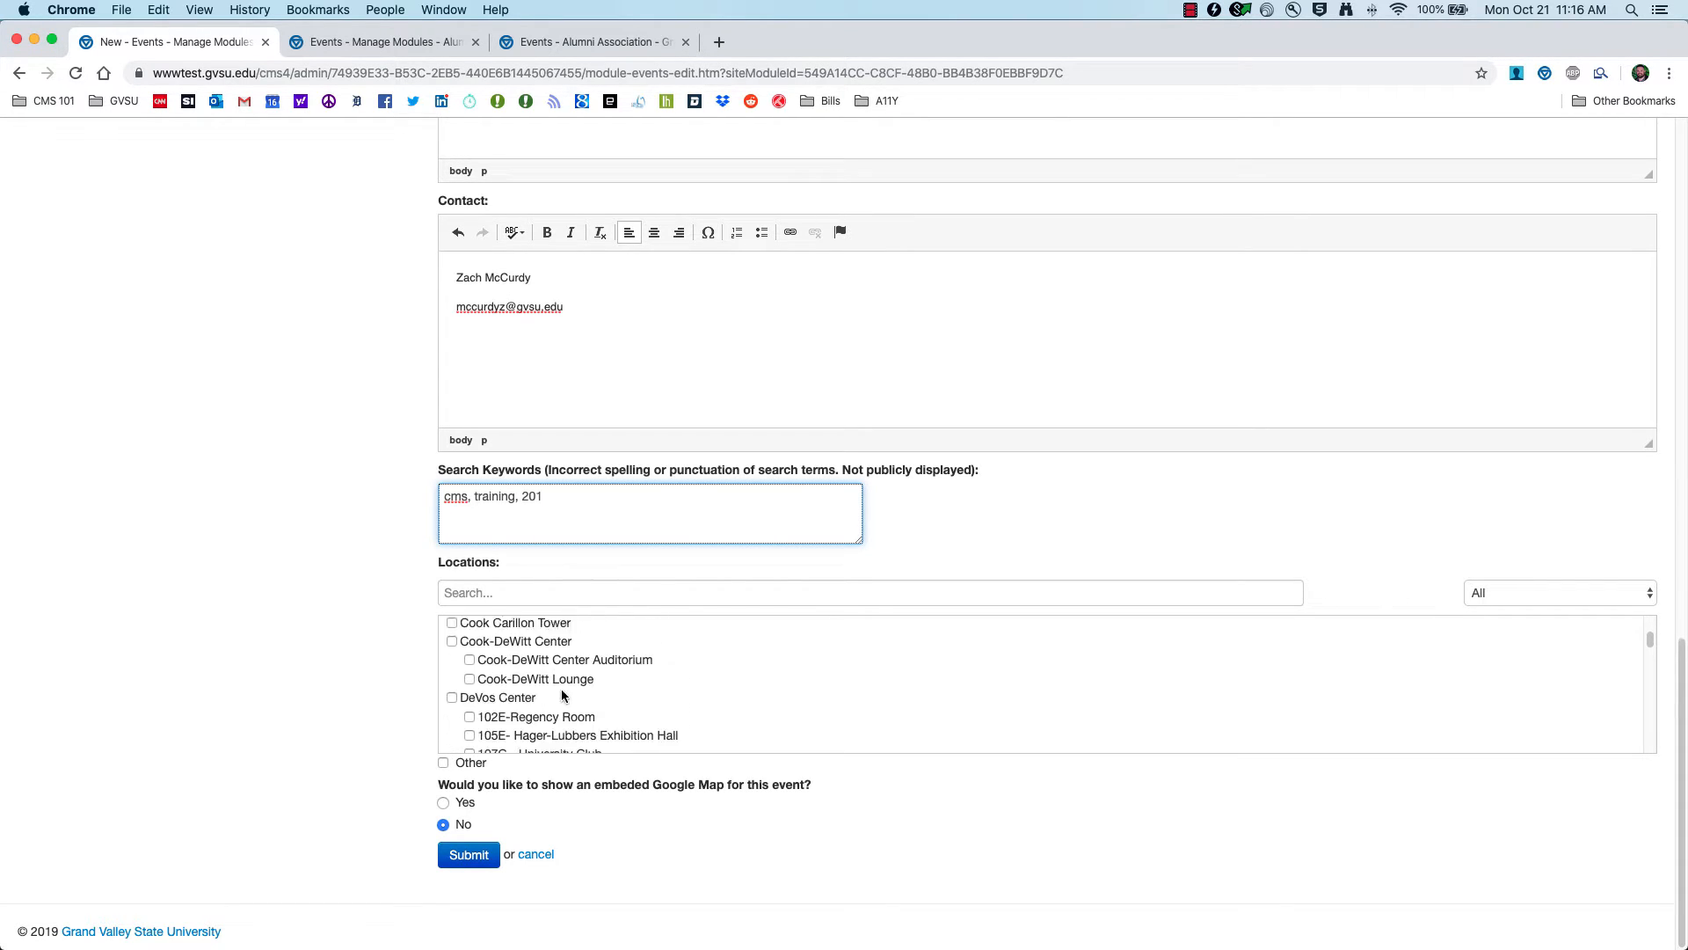
scroll(550, 701, "up", 10)
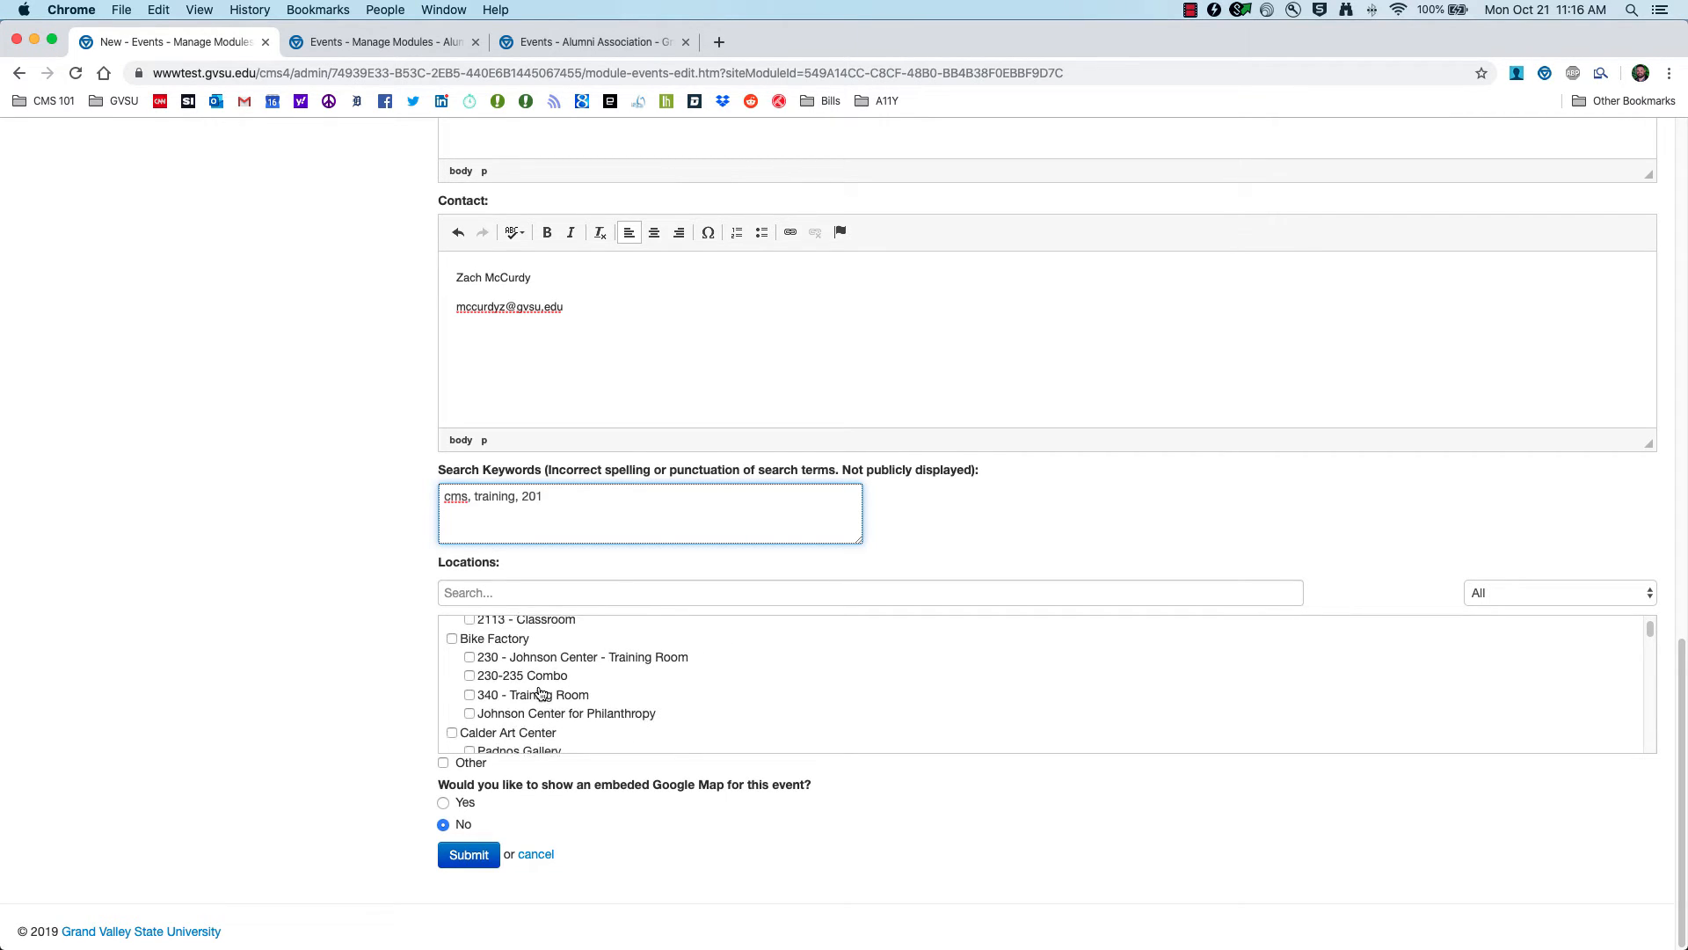
left_click(469, 676)
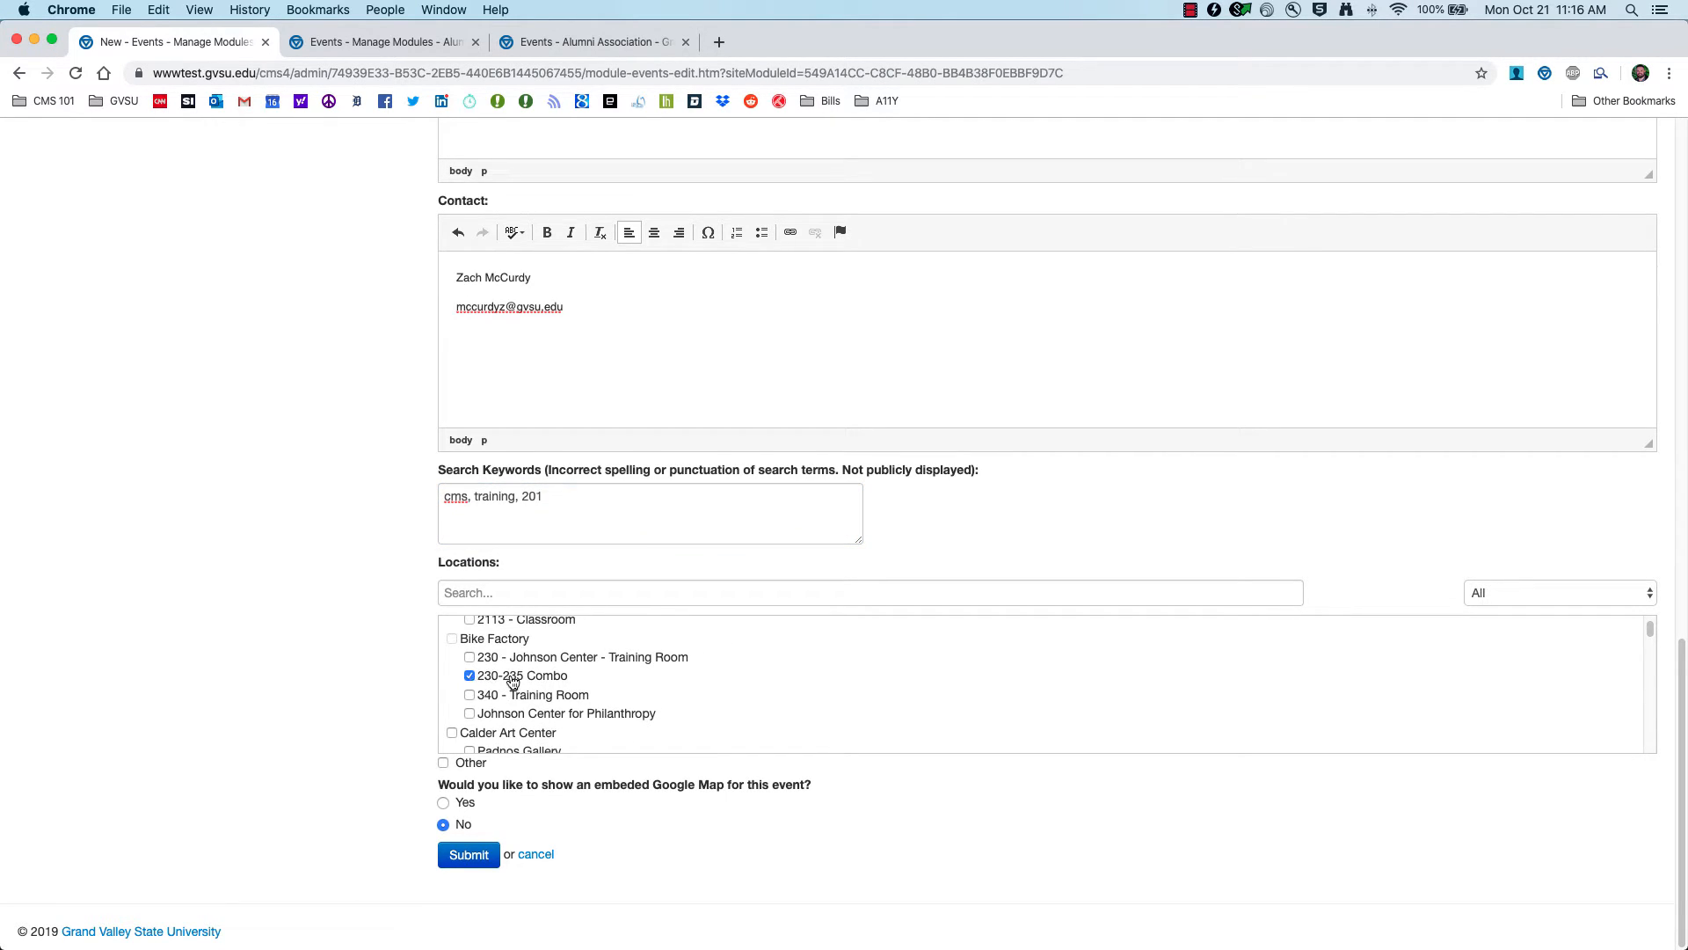
left_click(444, 764)
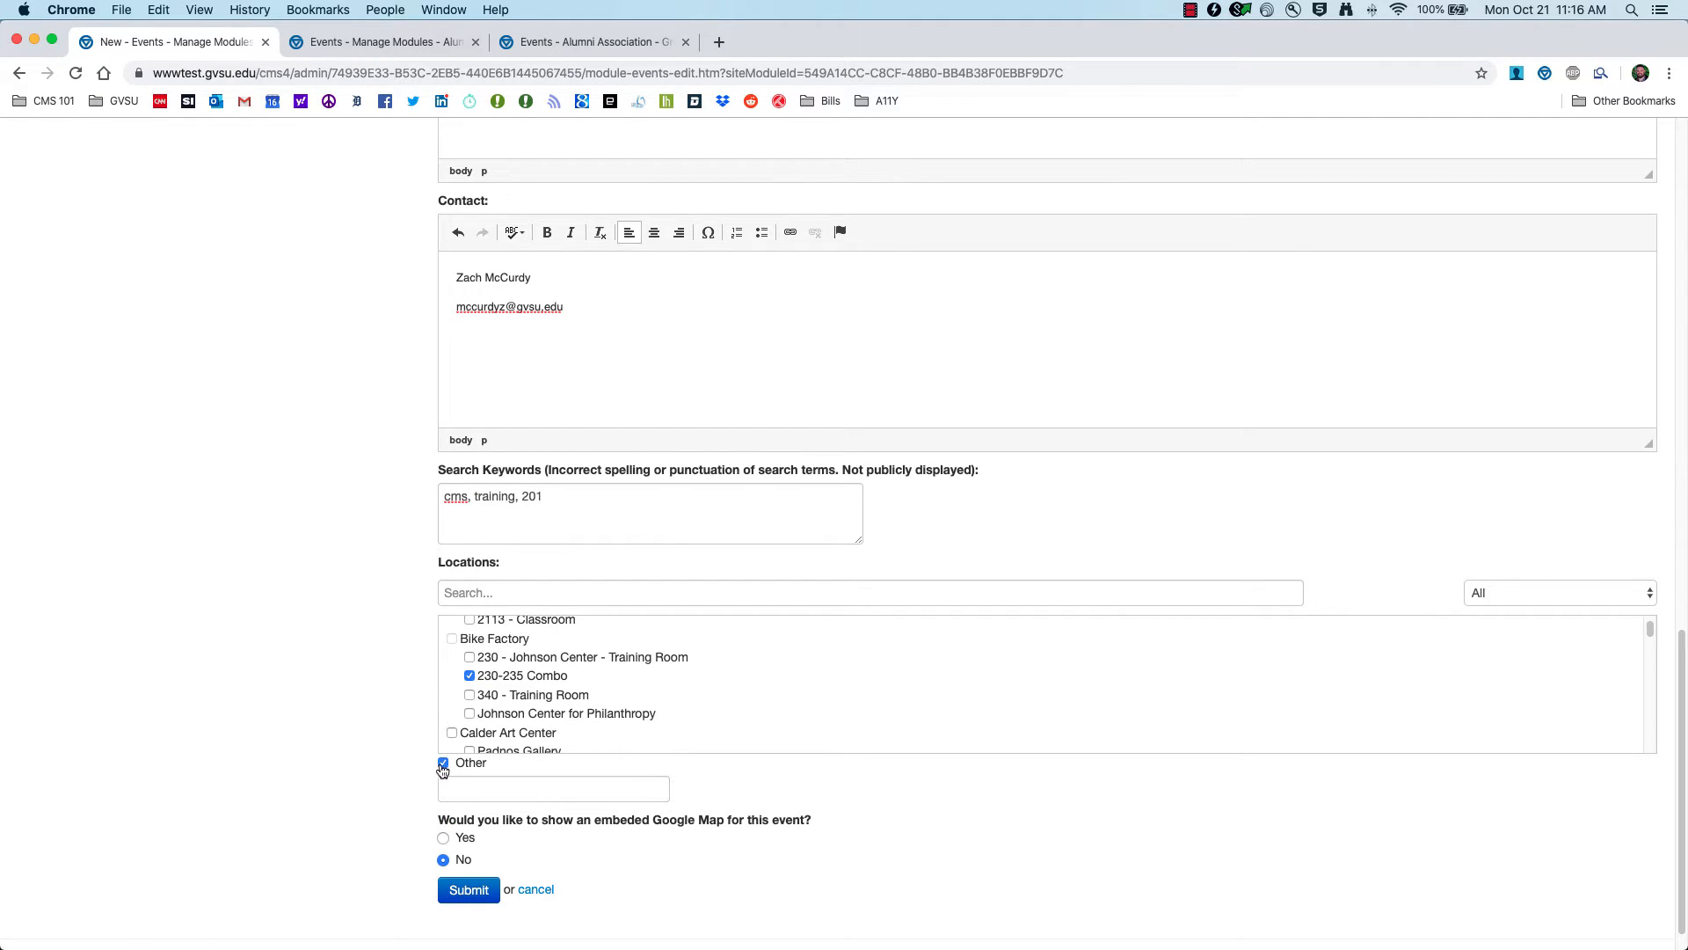
left_click(444, 764)
left_click(444, 764)
left_click(505, 788)
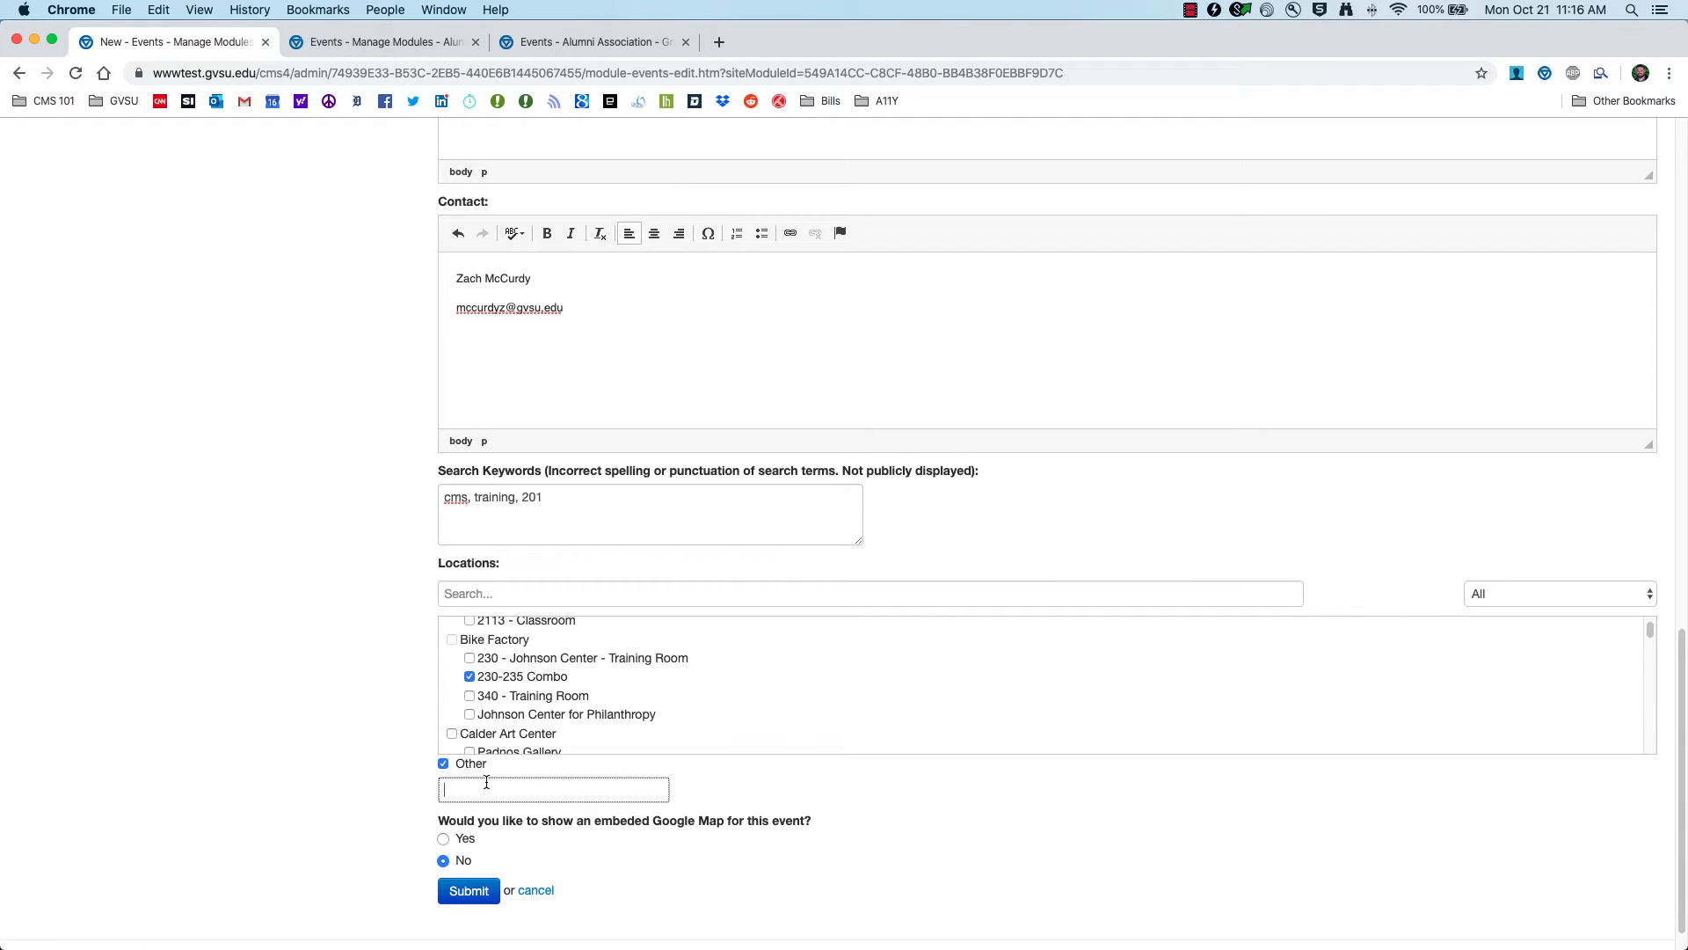
left_click(444, 763)
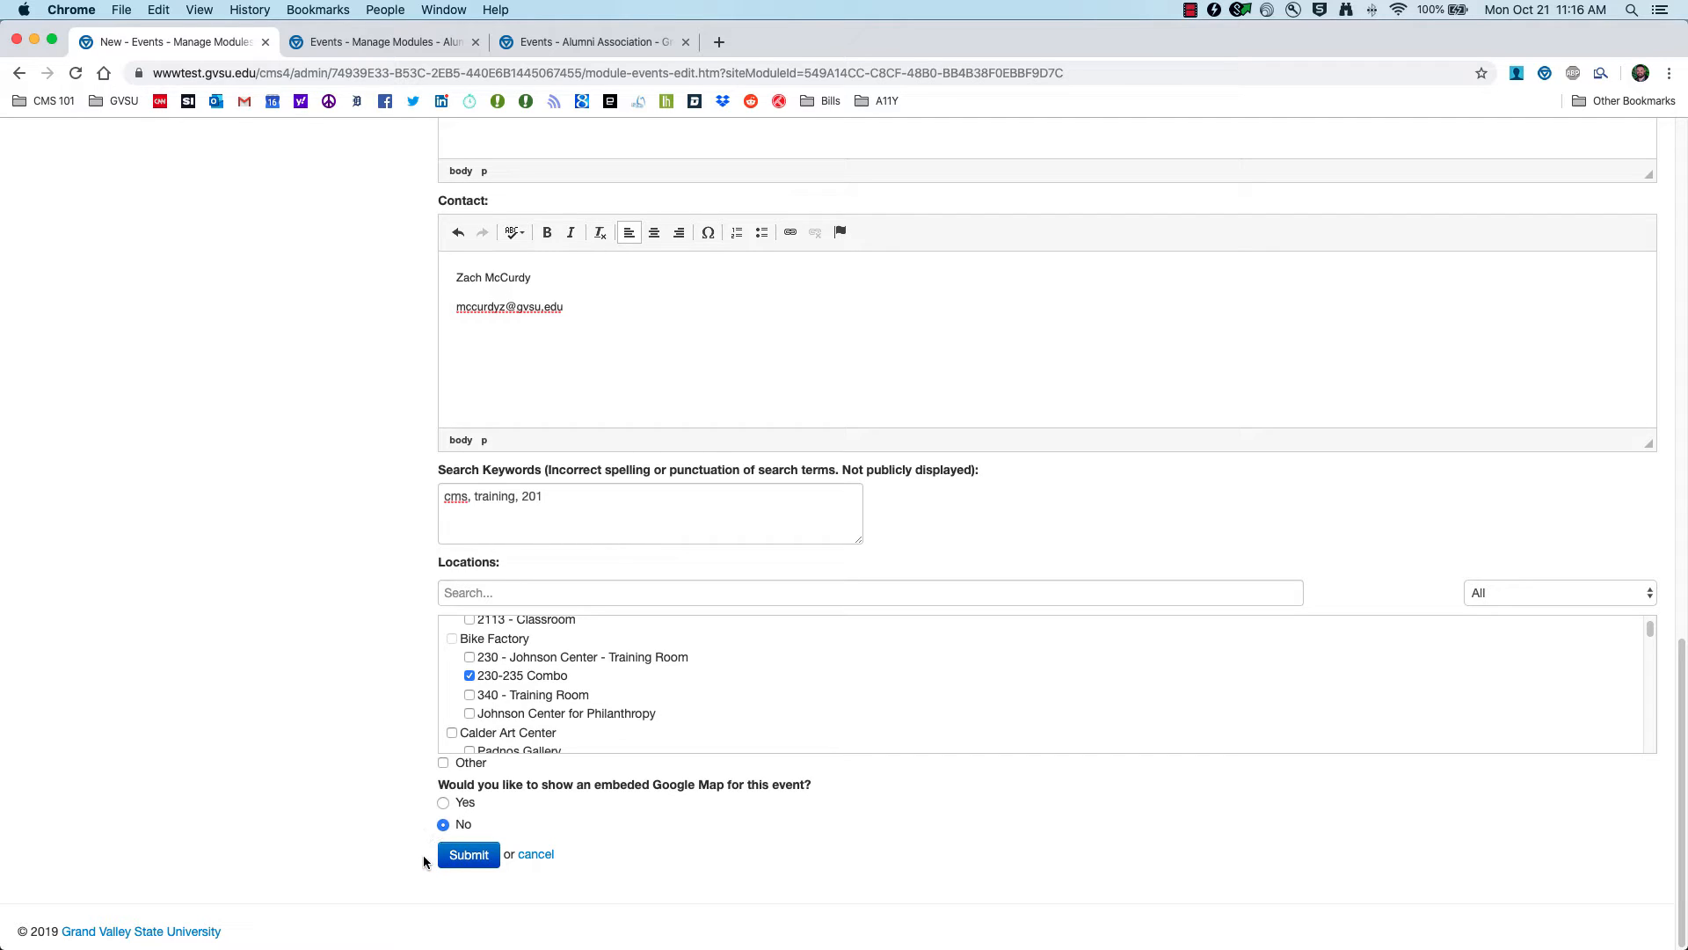
left_click(469, 861)
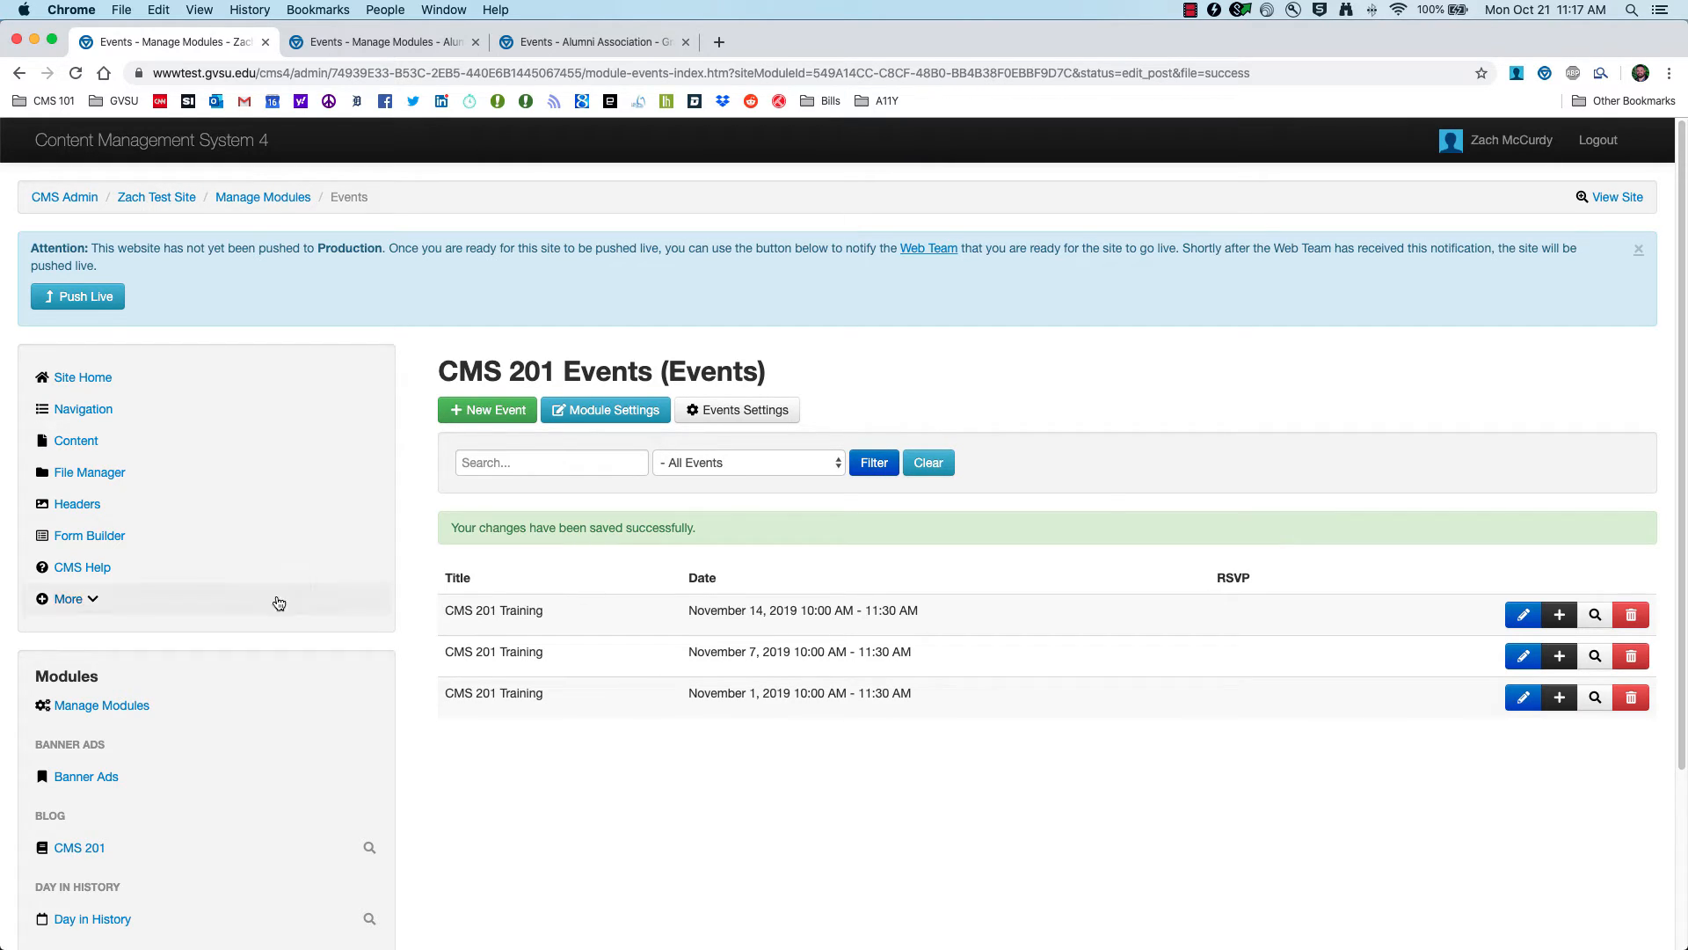
Step: Point the Events navigation item at 'CMS 201 Events (Events) - Calendar View' and submit it
left_click(84, 410)
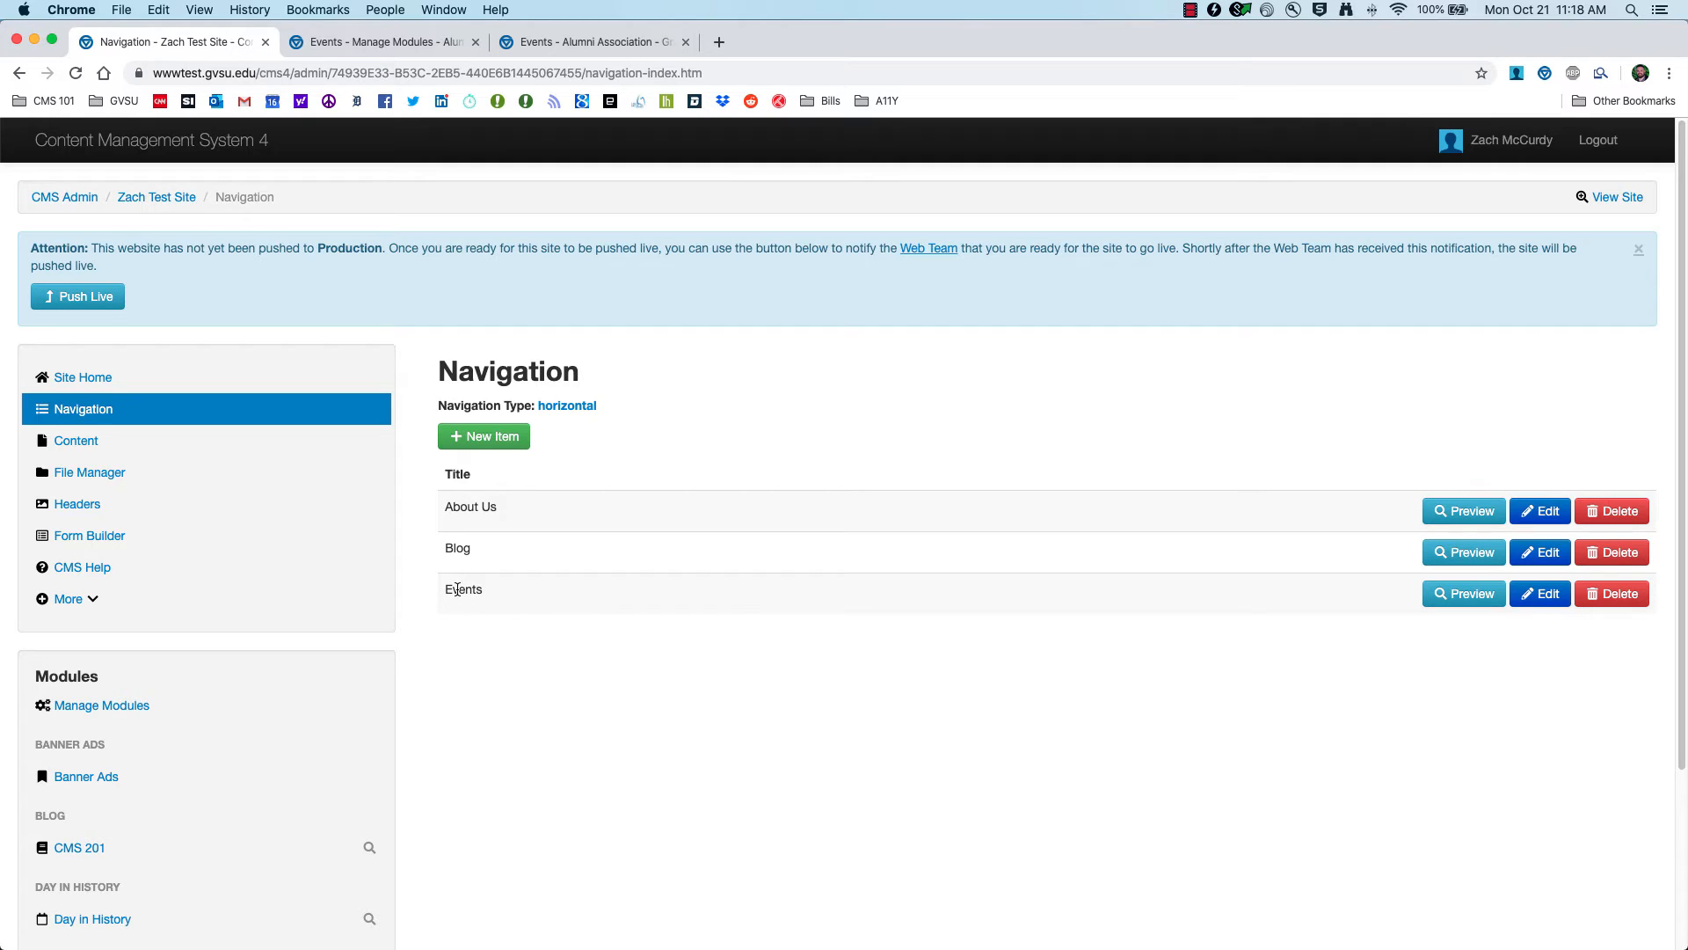
left_click(1541, 594)
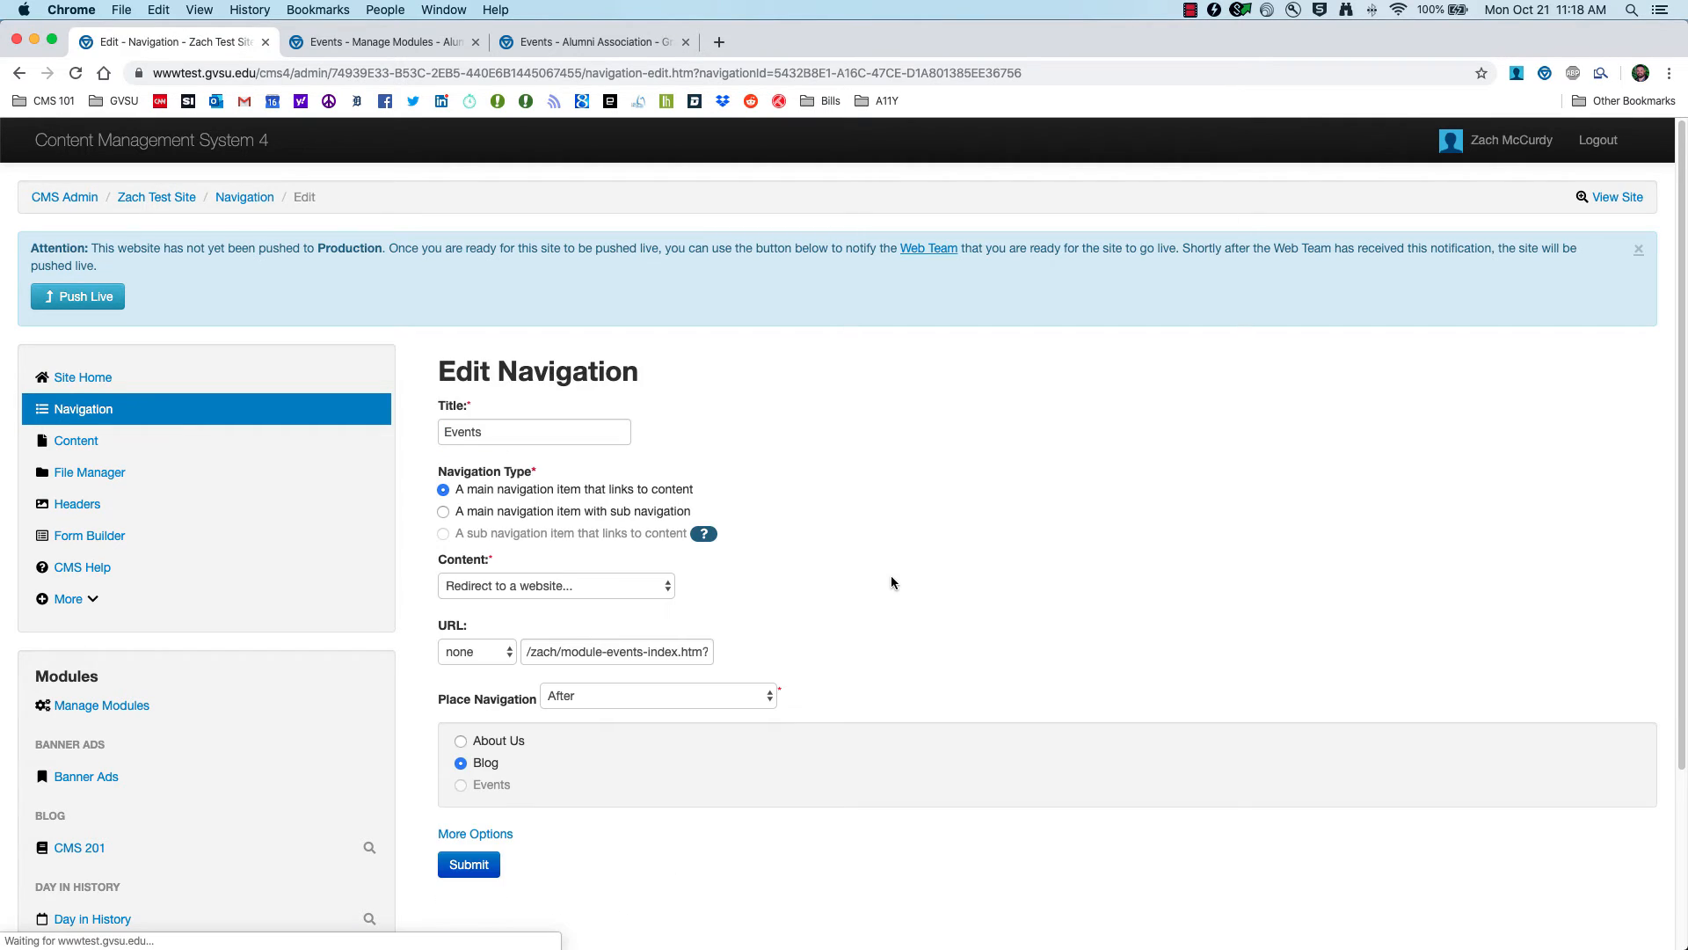
left_click(486, 432)
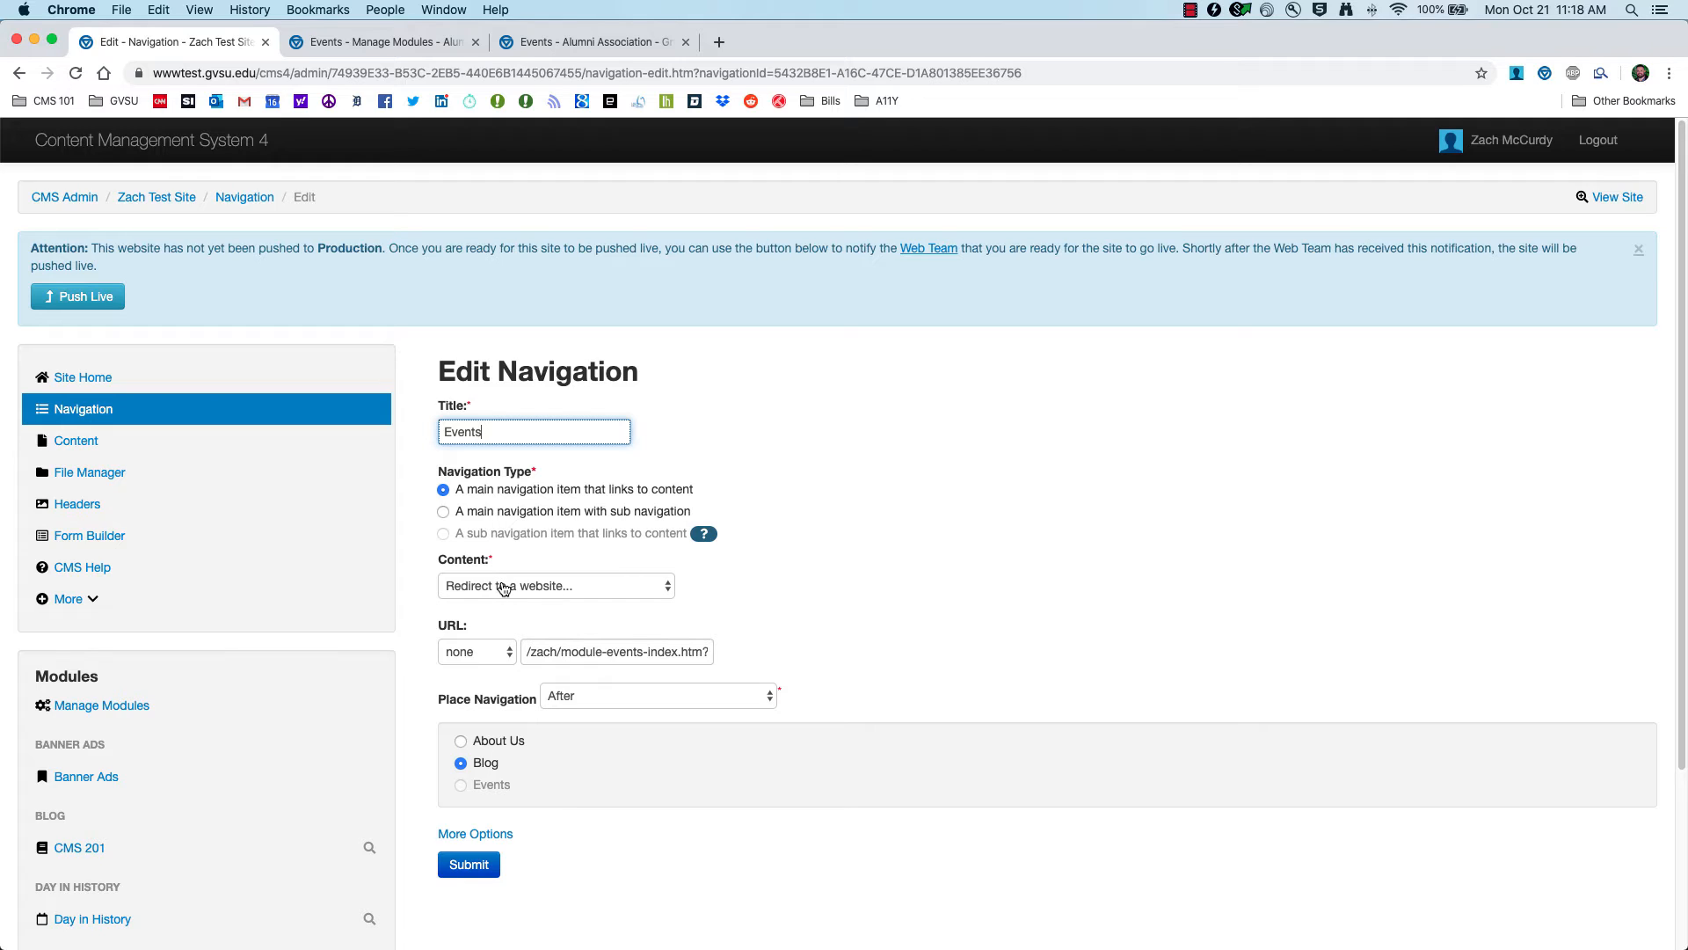
left_click(622, 589)
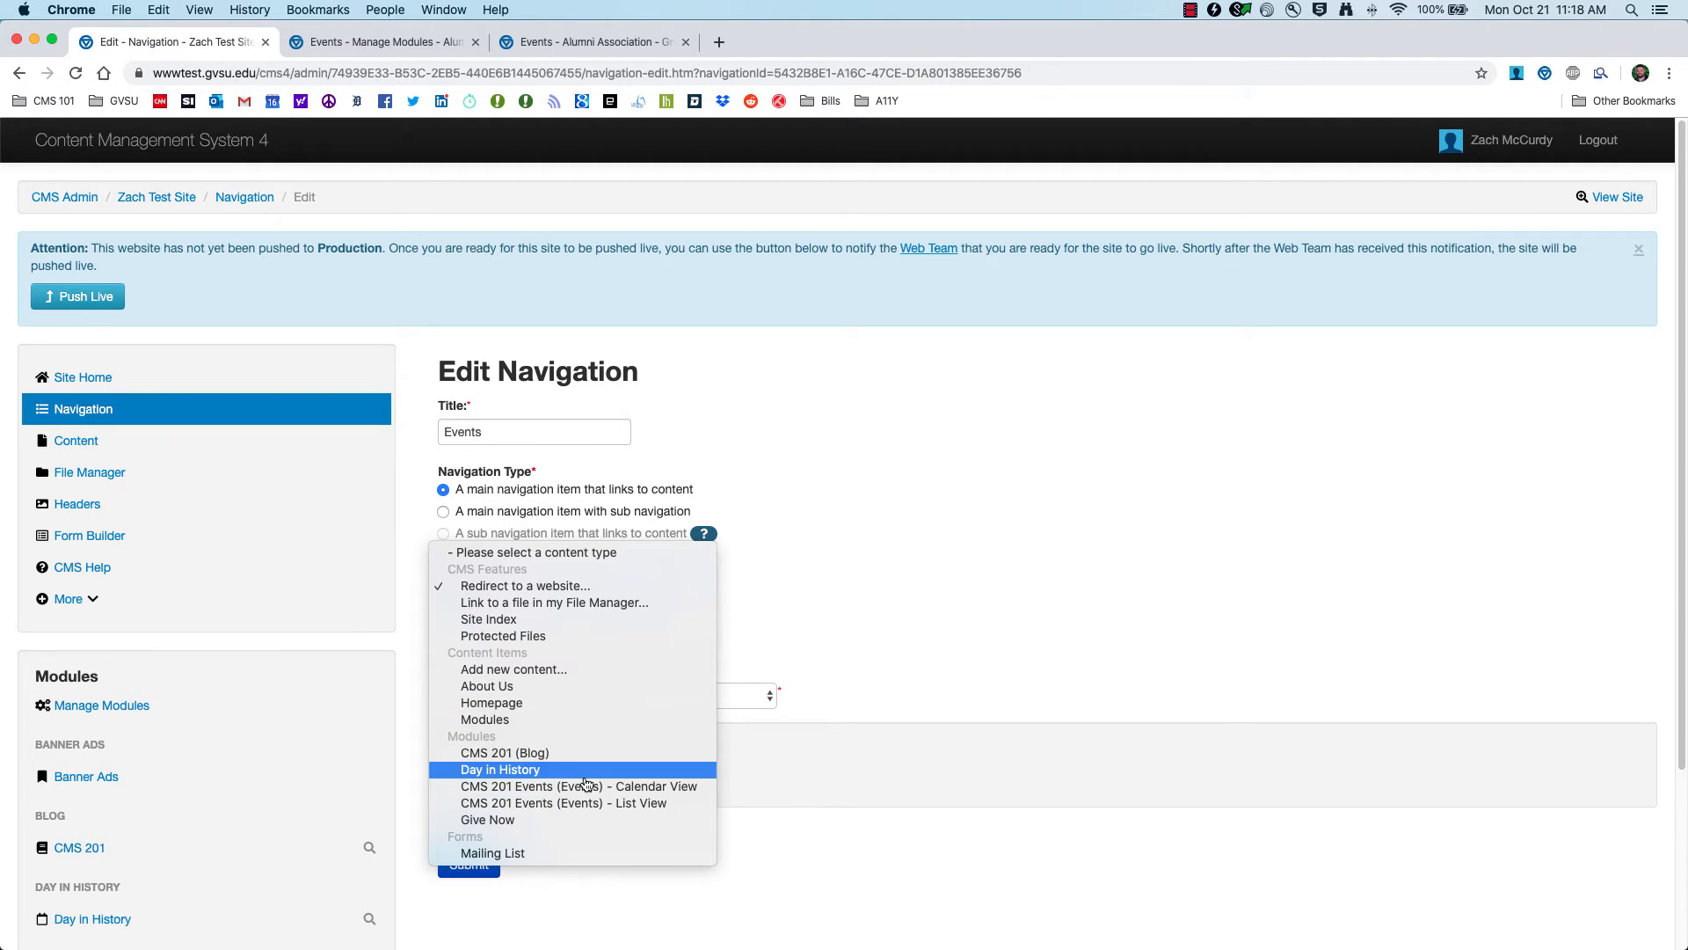
left_click(660, 788)
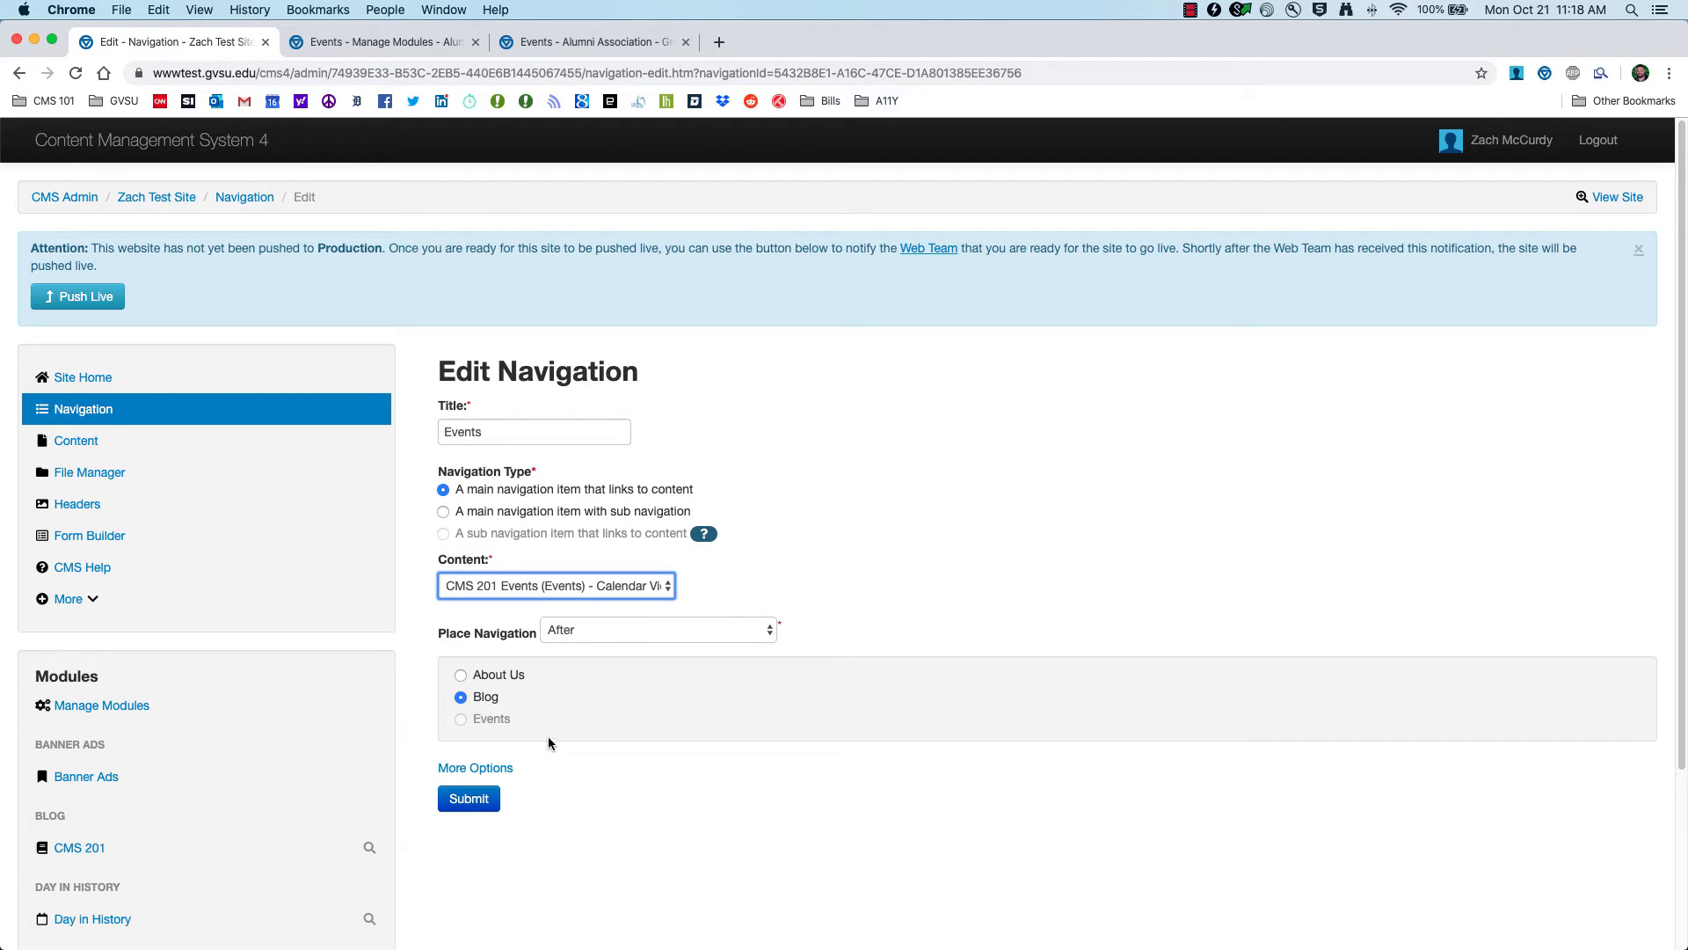
left_click(475, 803)
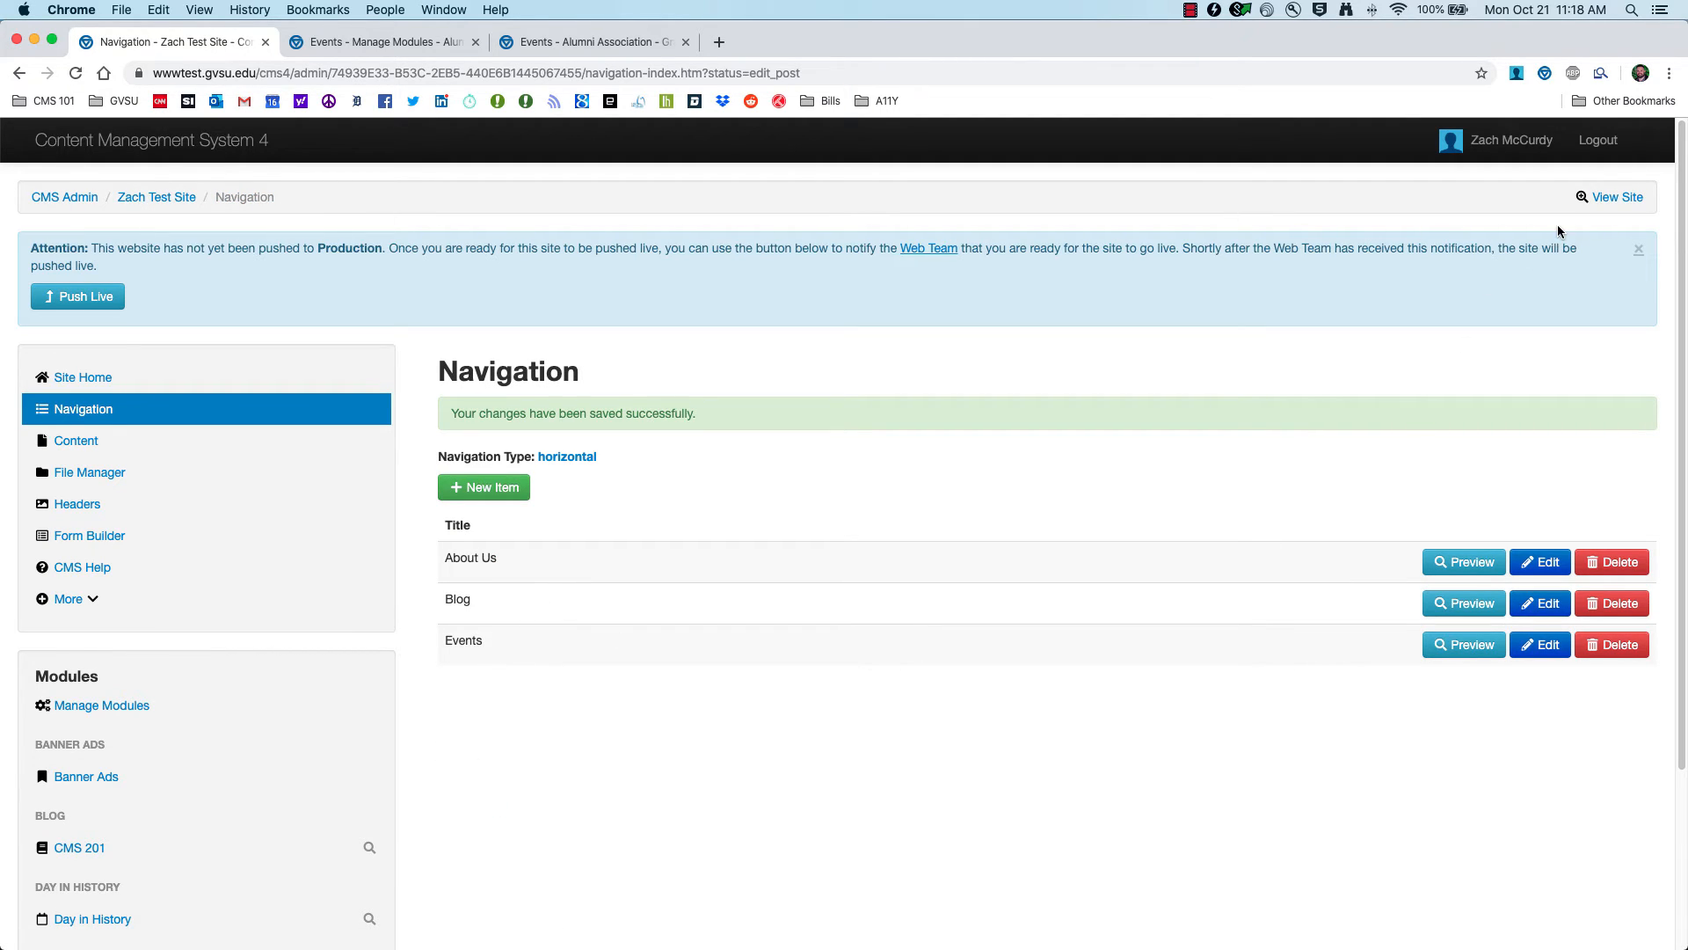
Step: View the live Events calendar for November 2019, then return to the Navigation tab
left_click(1618, 198)
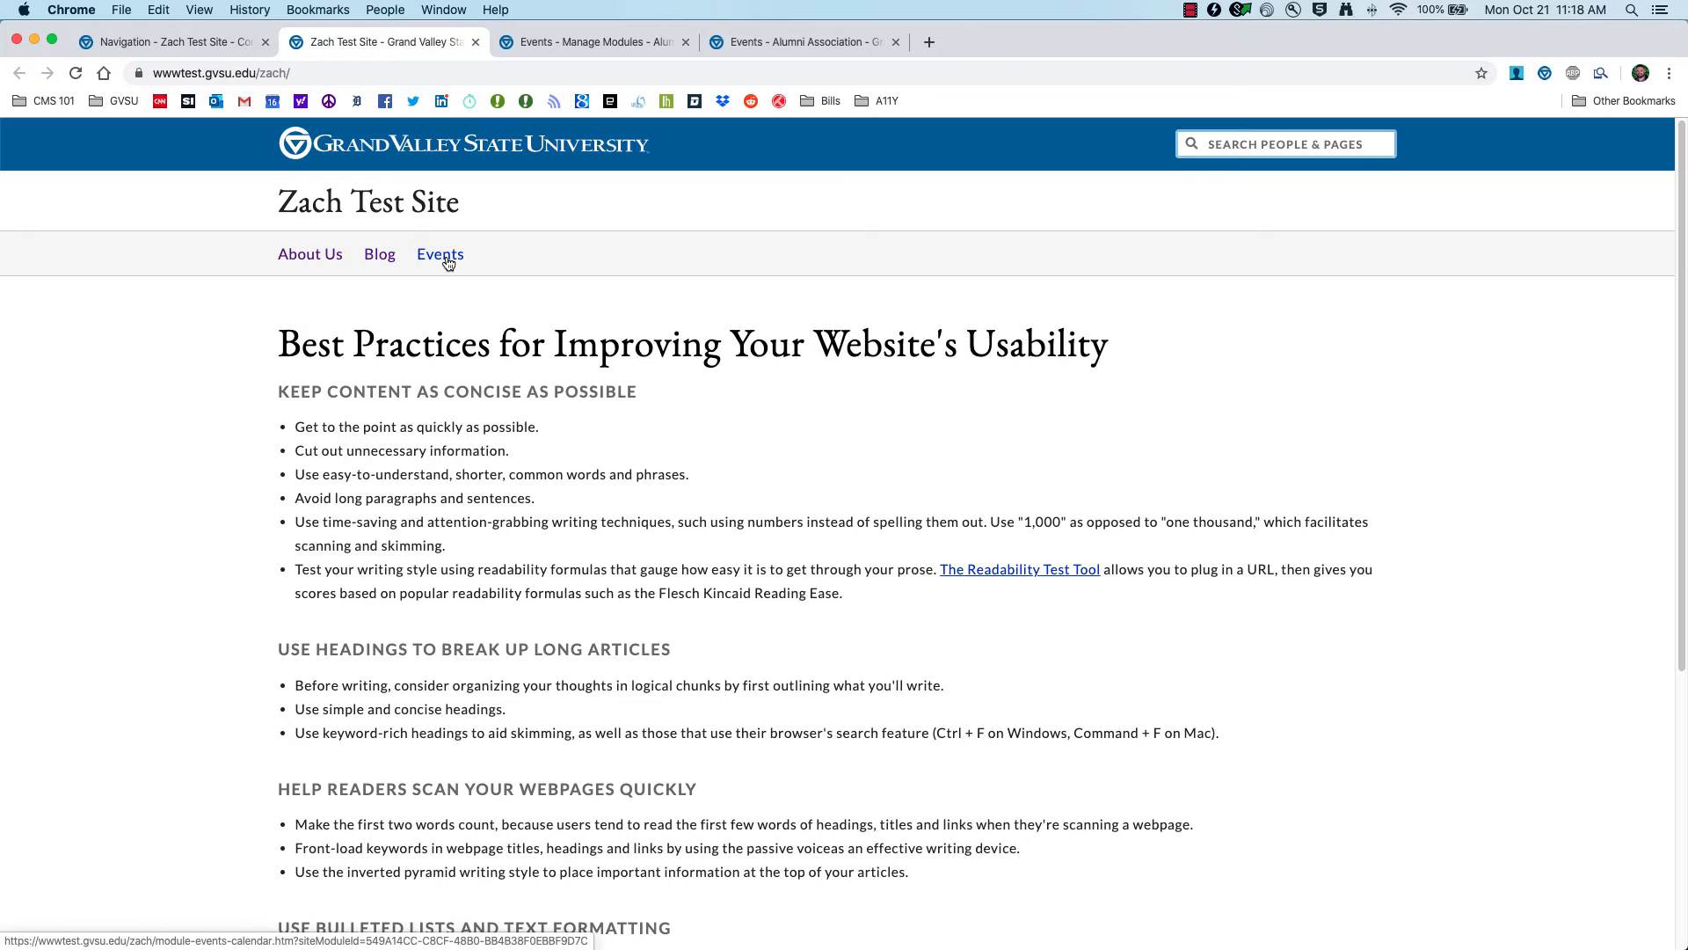
left_click(448, 264)
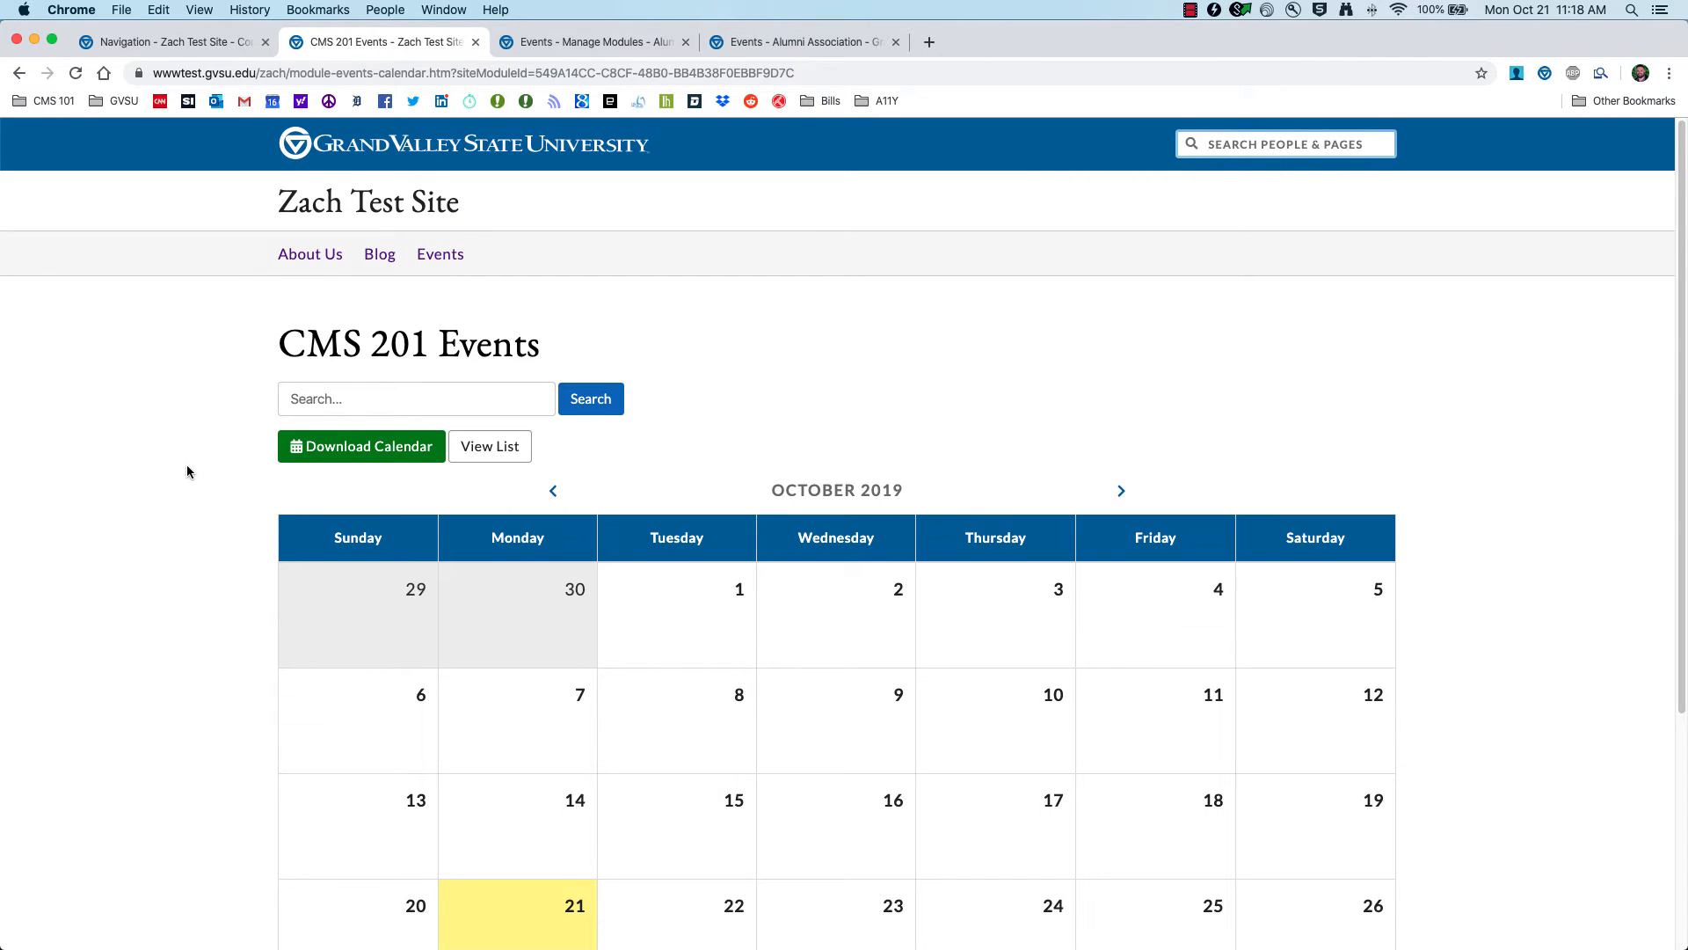
scroll(187, 471, "down", 5)
scroll(187, 472, "down", 1)
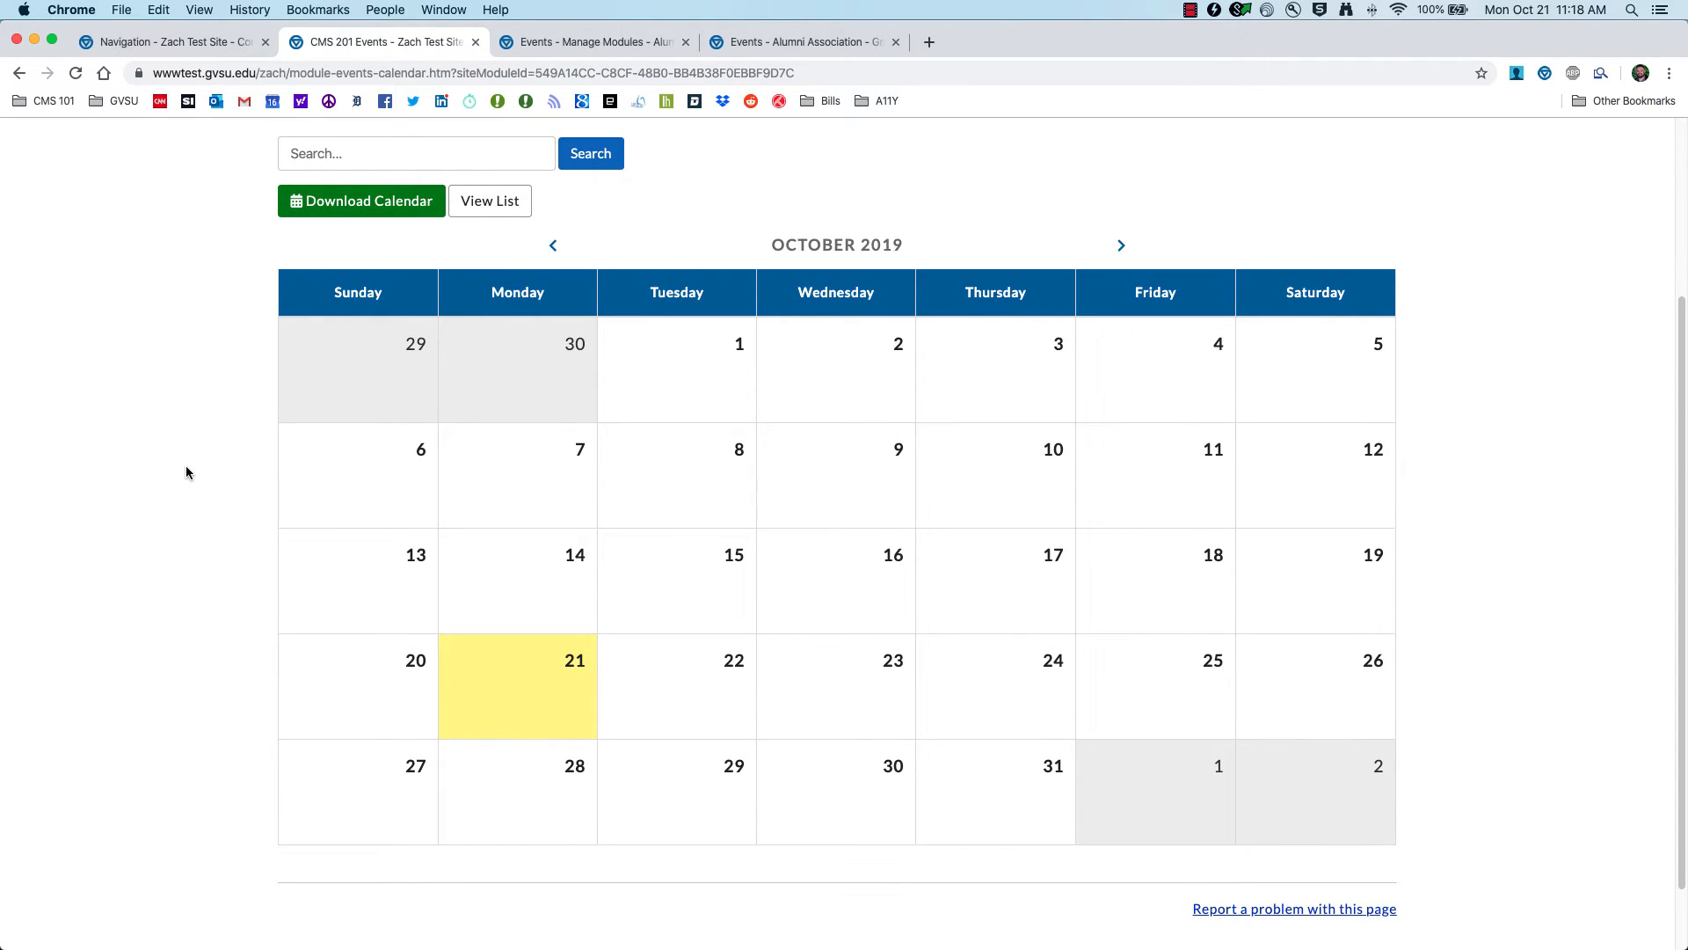
left_click(1121, 247)
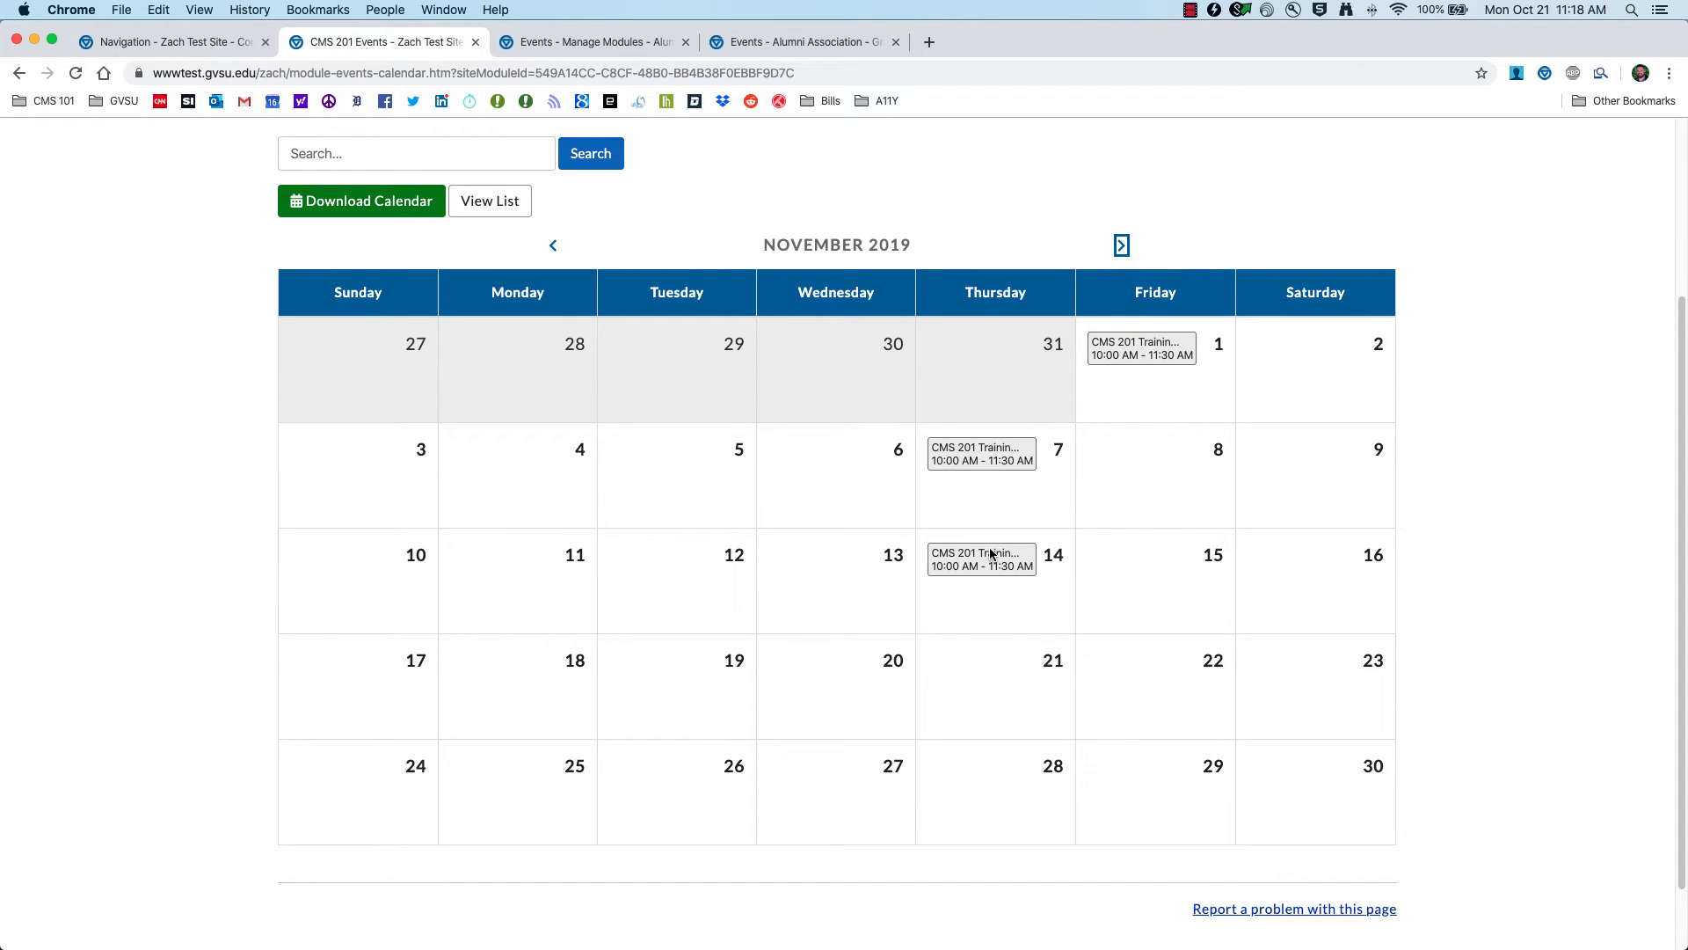
scroll(249, 316, "up", 3)
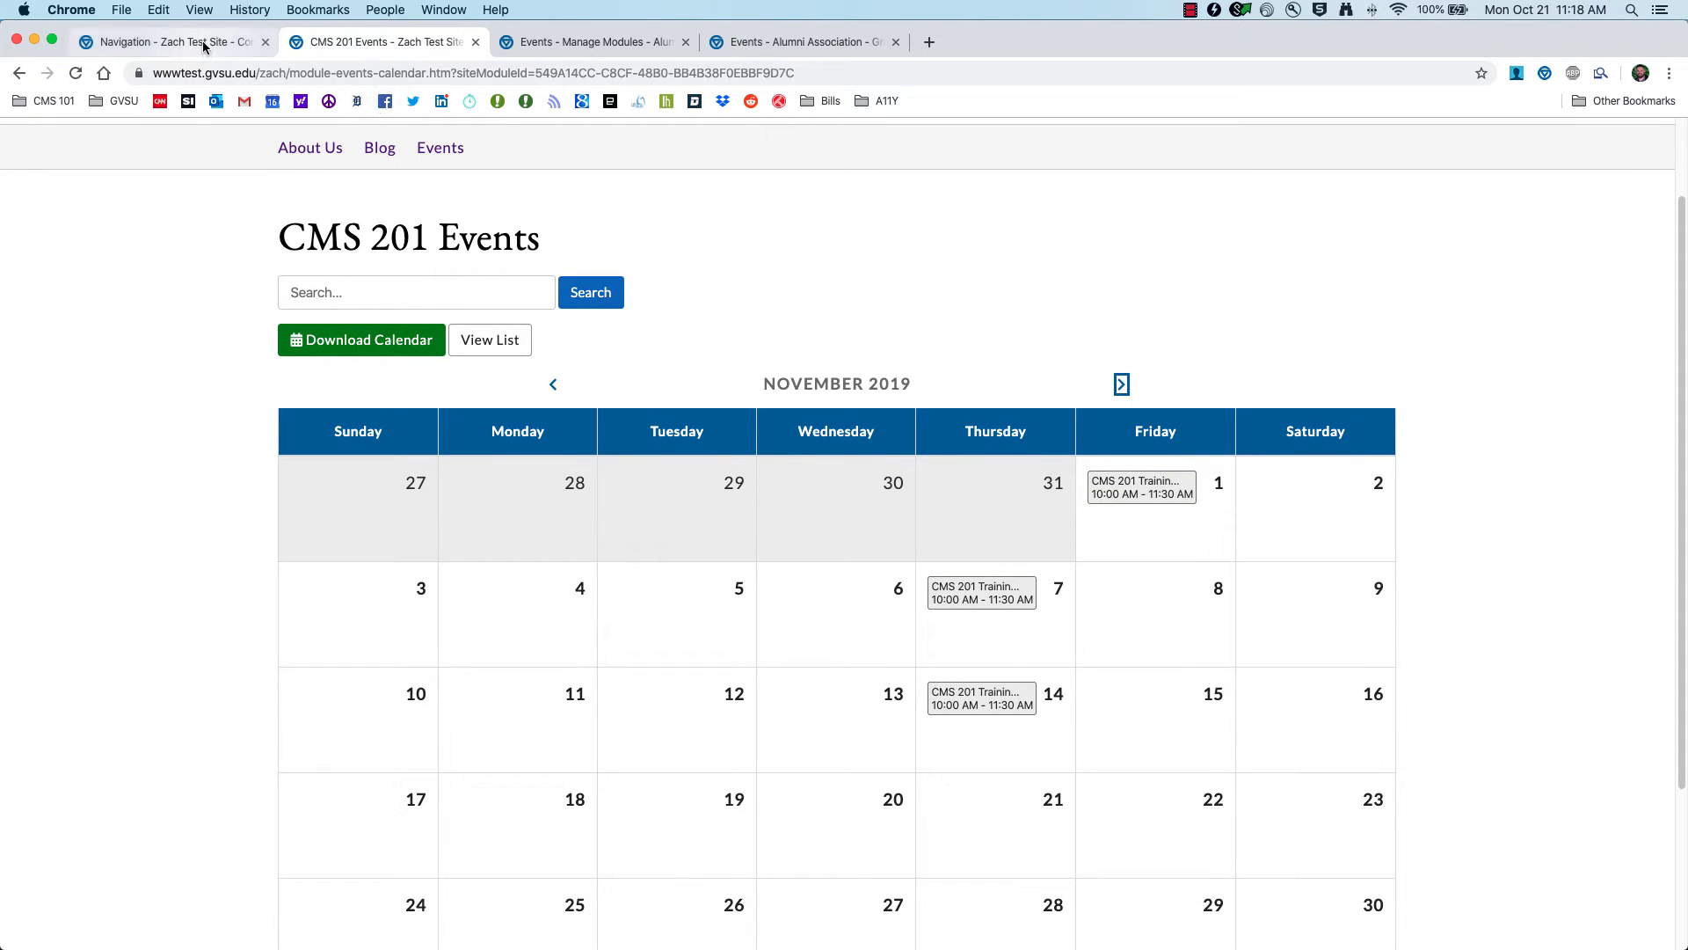
left_click(161, 45)
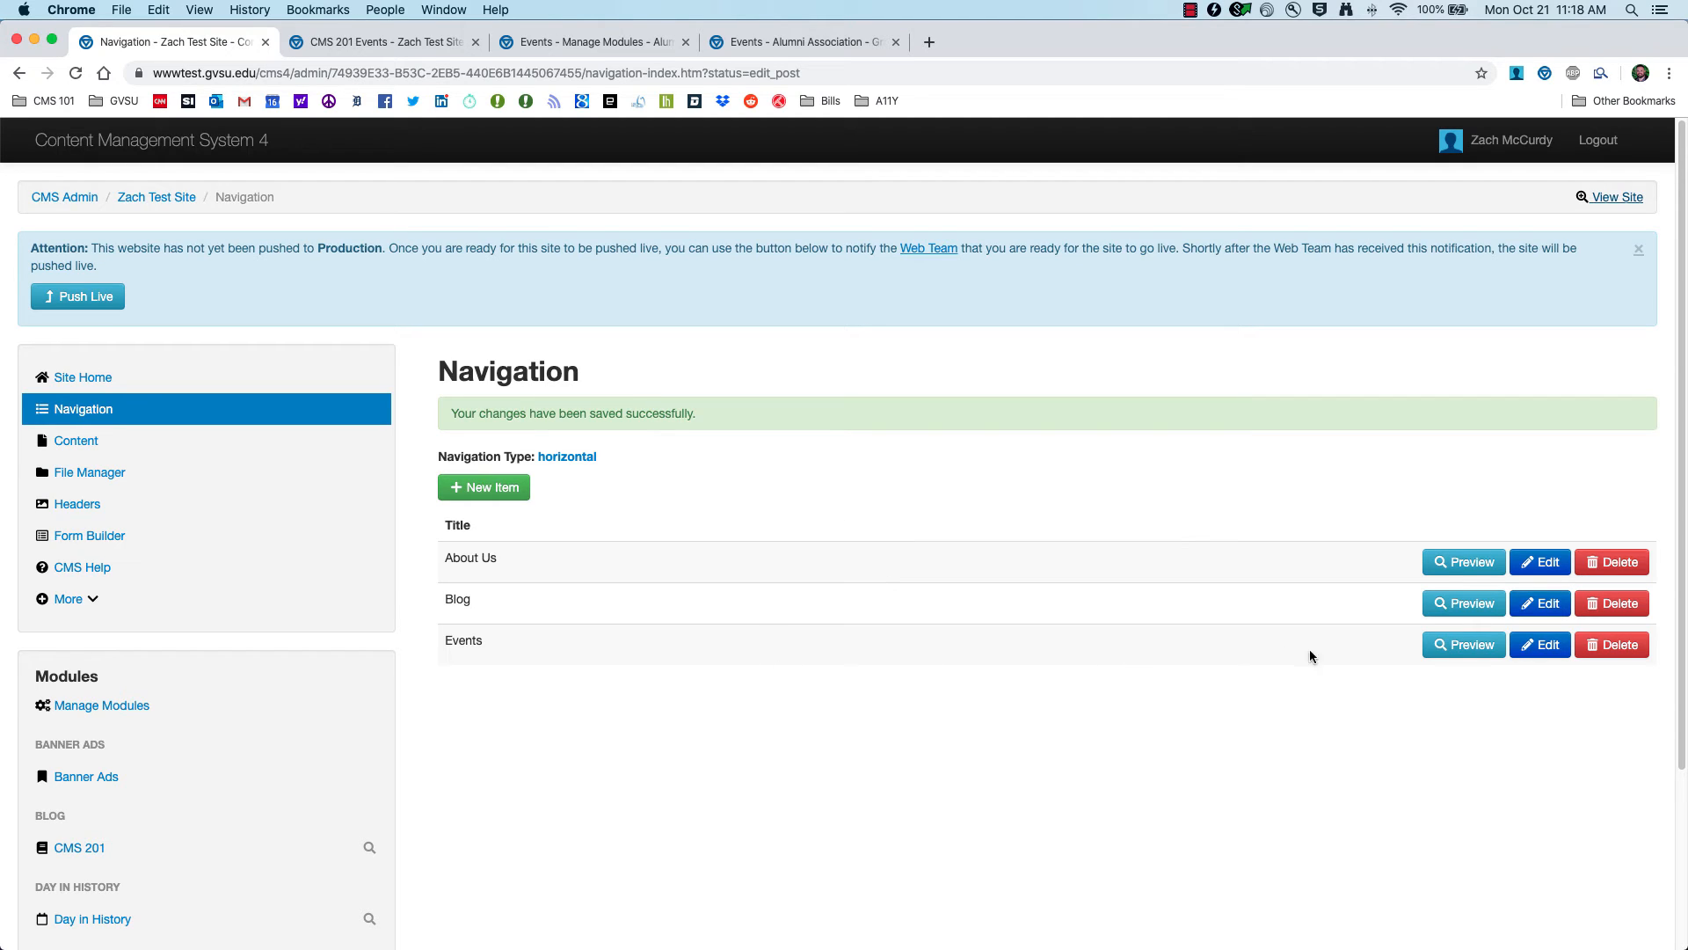
Step: Relink the Events navigation item to 'CMS 201 Events (Events) - List View' and submit
left_click(1536, 648)
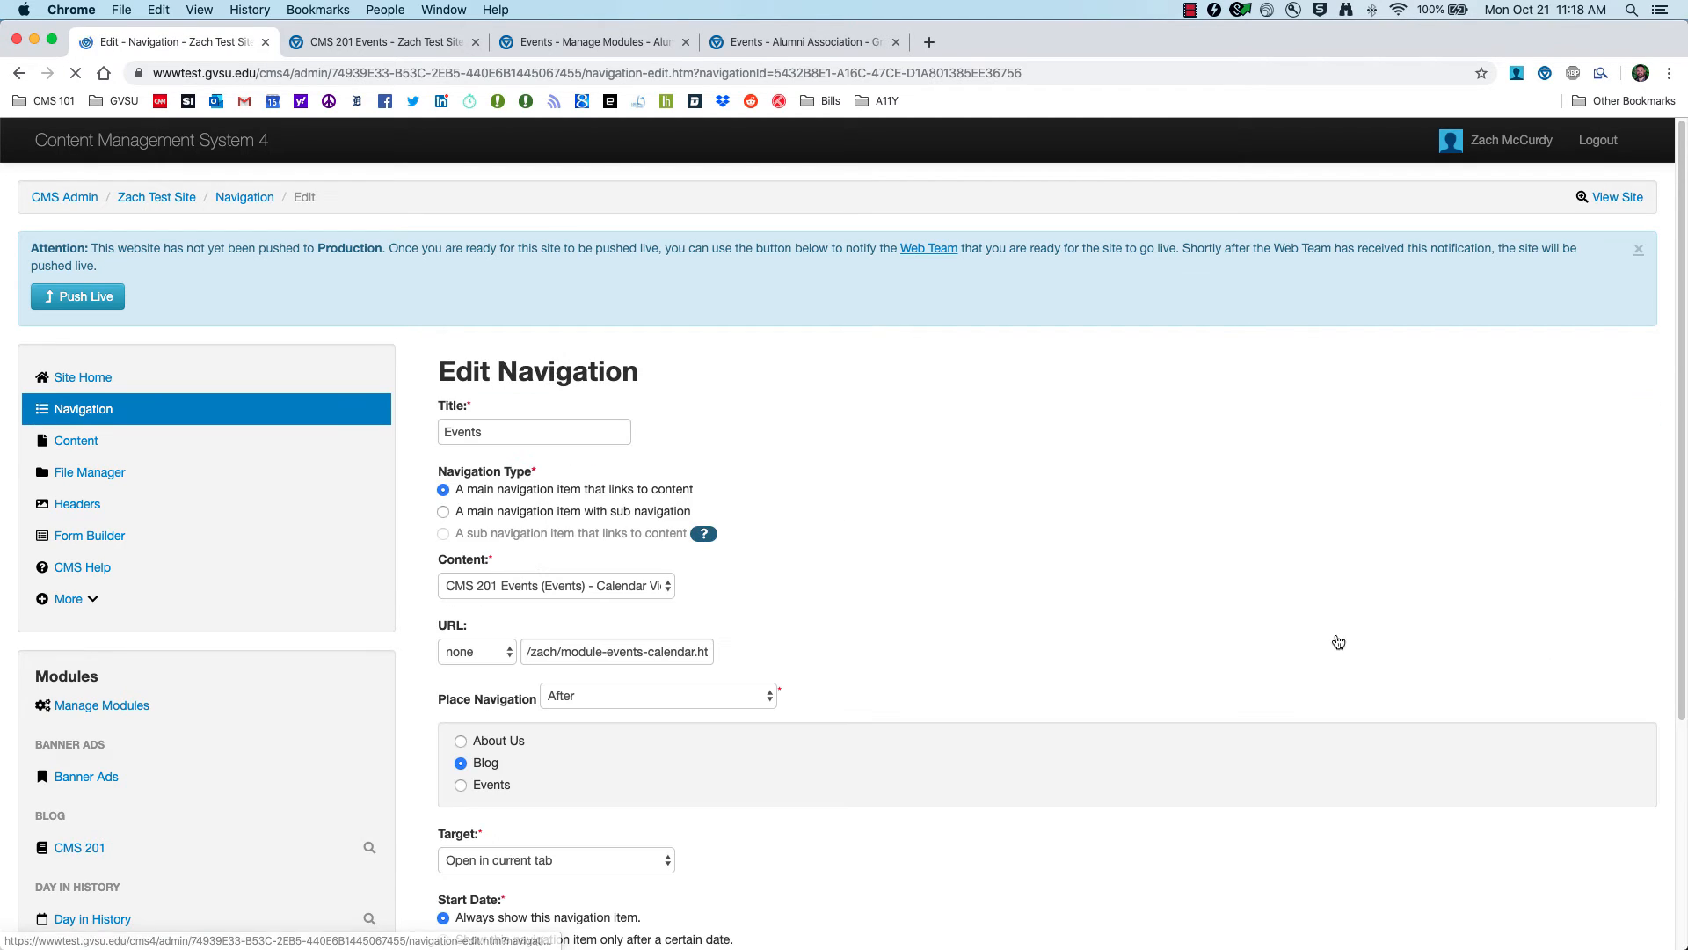
left_click(615, 586)
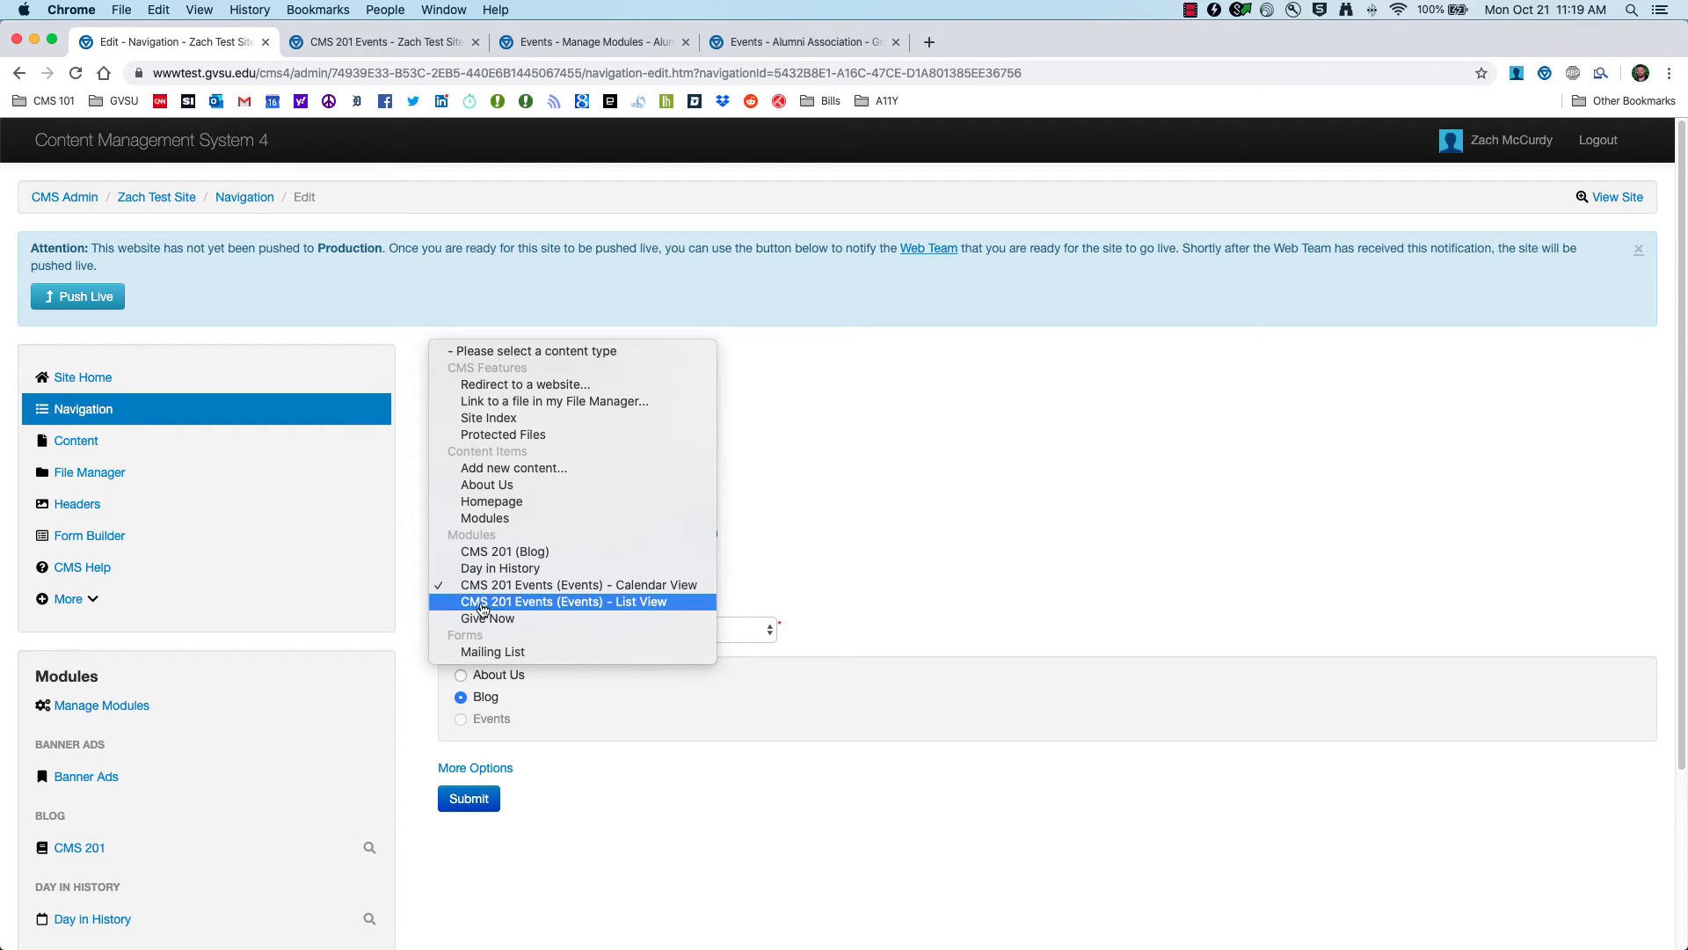
left_click(660, 602)
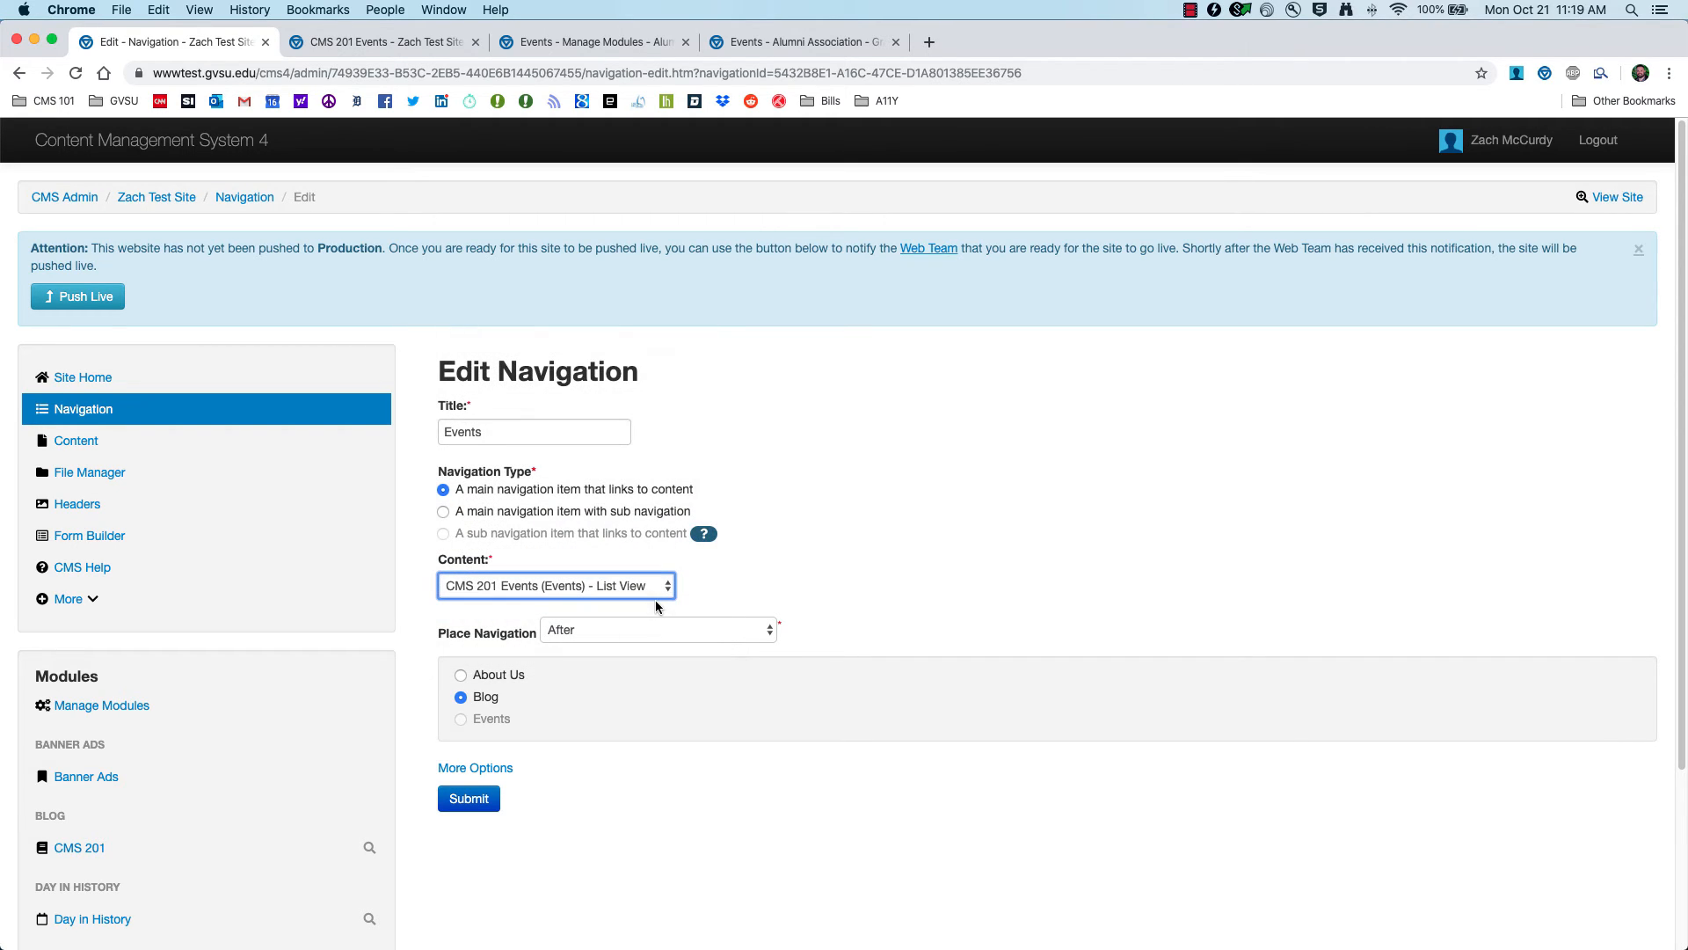
left_click(465, 807)
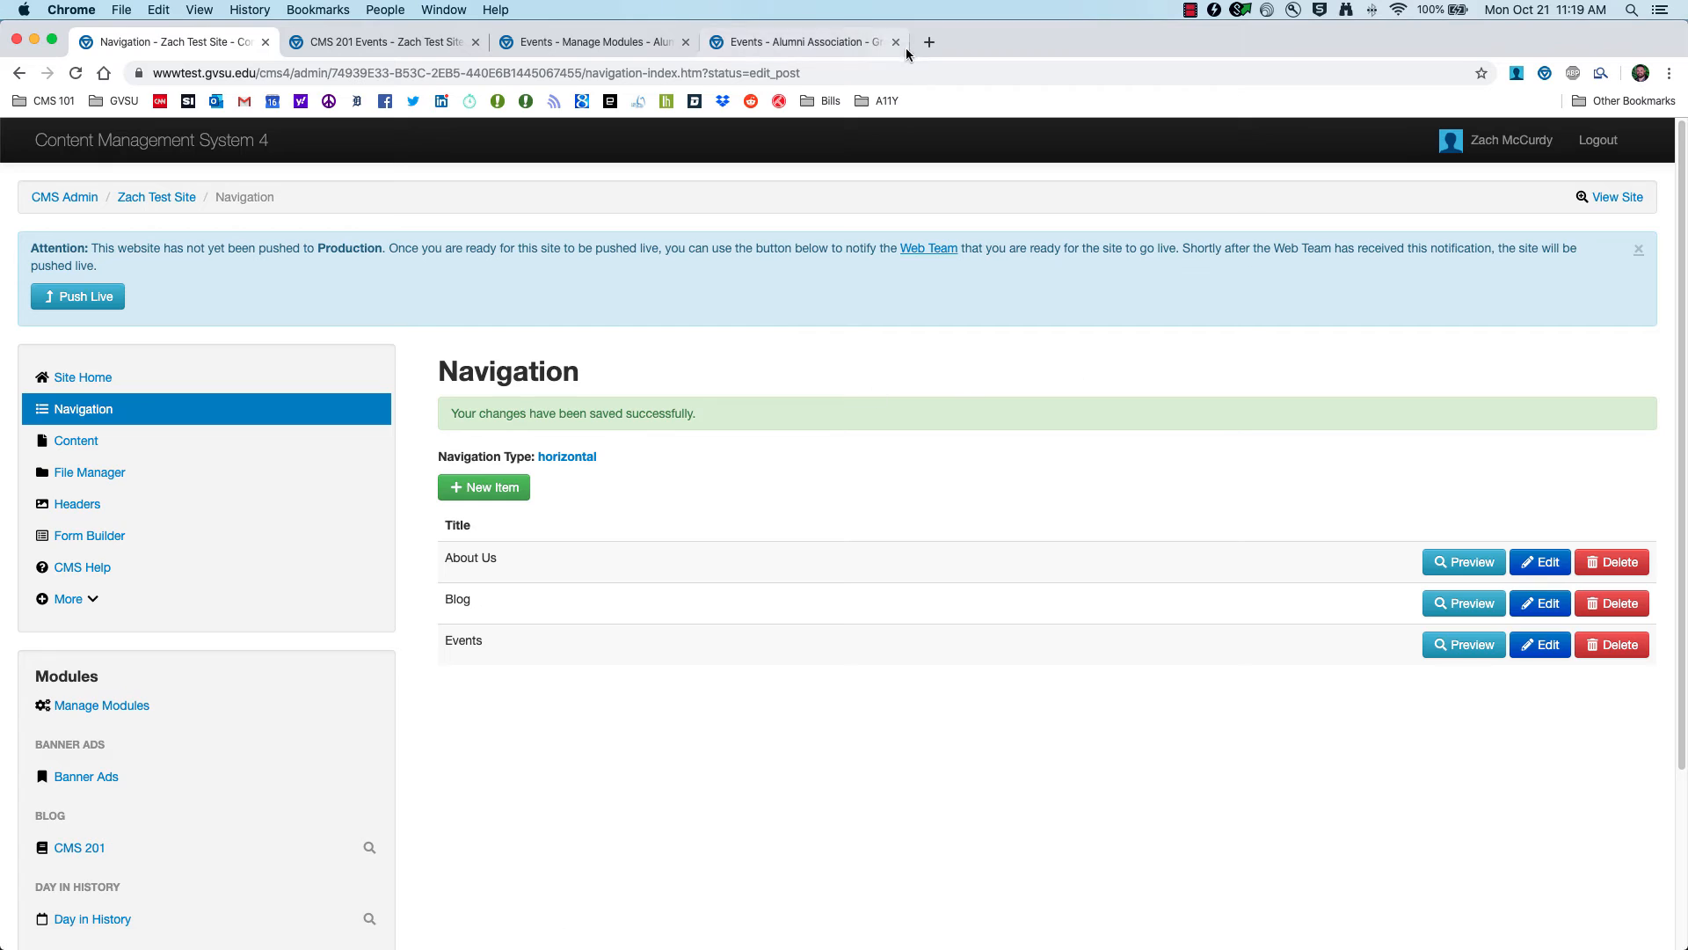
Step: Check the Events page on the live site, then return to the navigation settings
left_click(1578, 202)
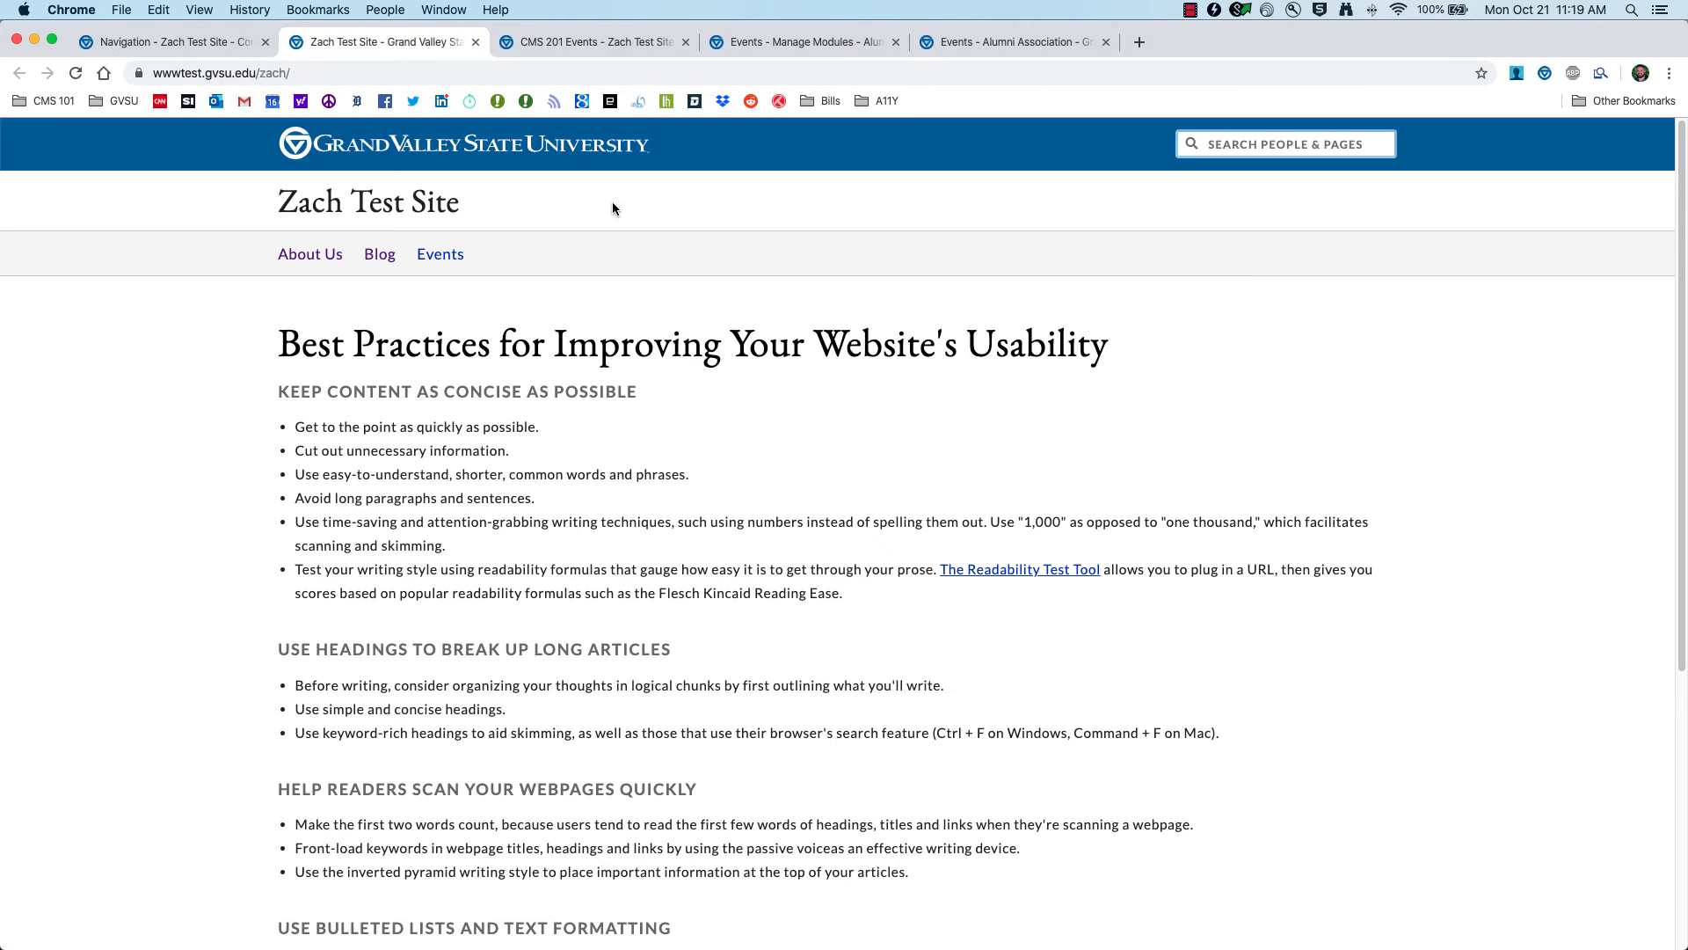
left_click(434, 255)
scroll(282, 400, "down", 3)
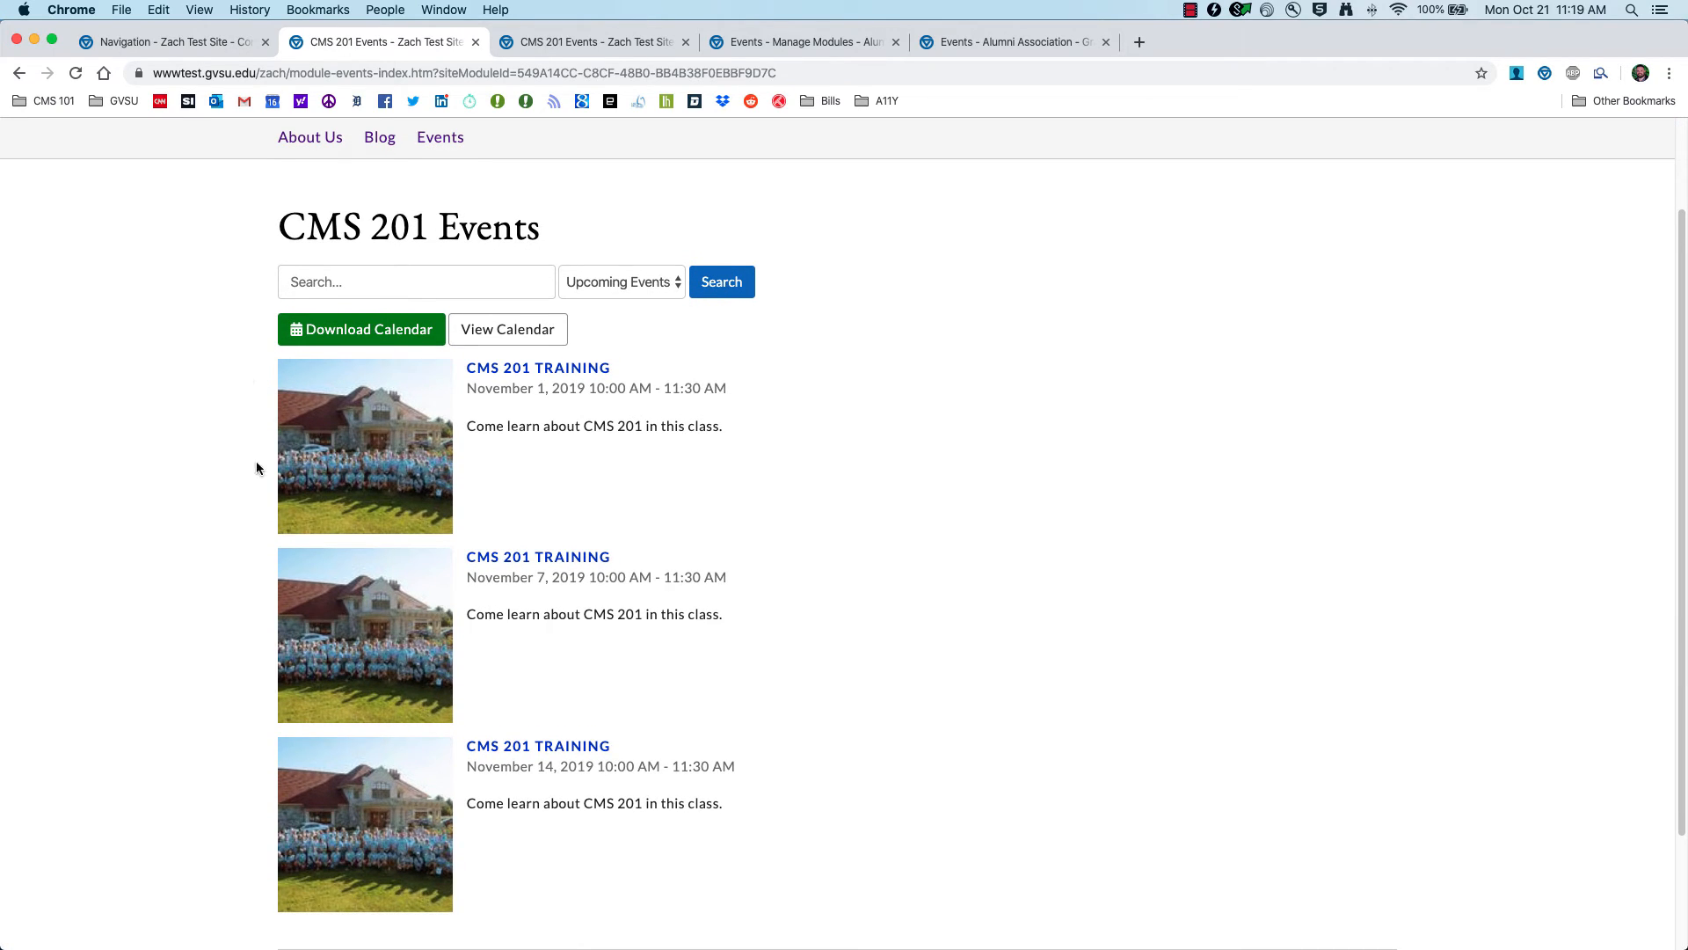
scroll(255, 521, "down", 3)
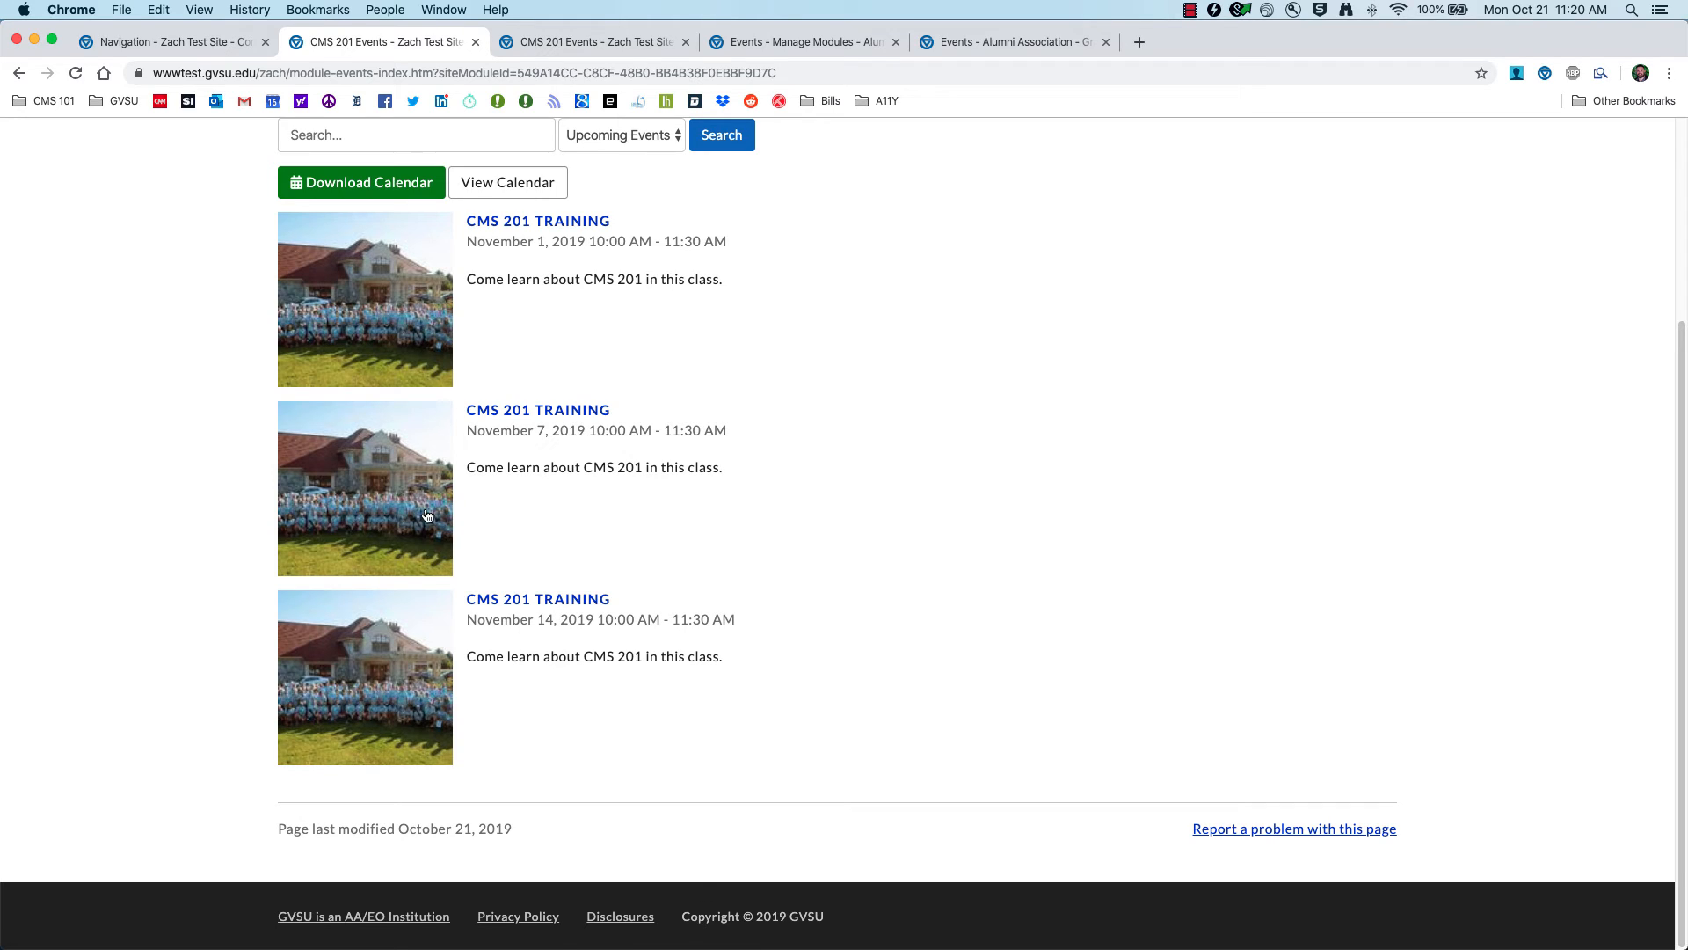
left_click(167, 41)
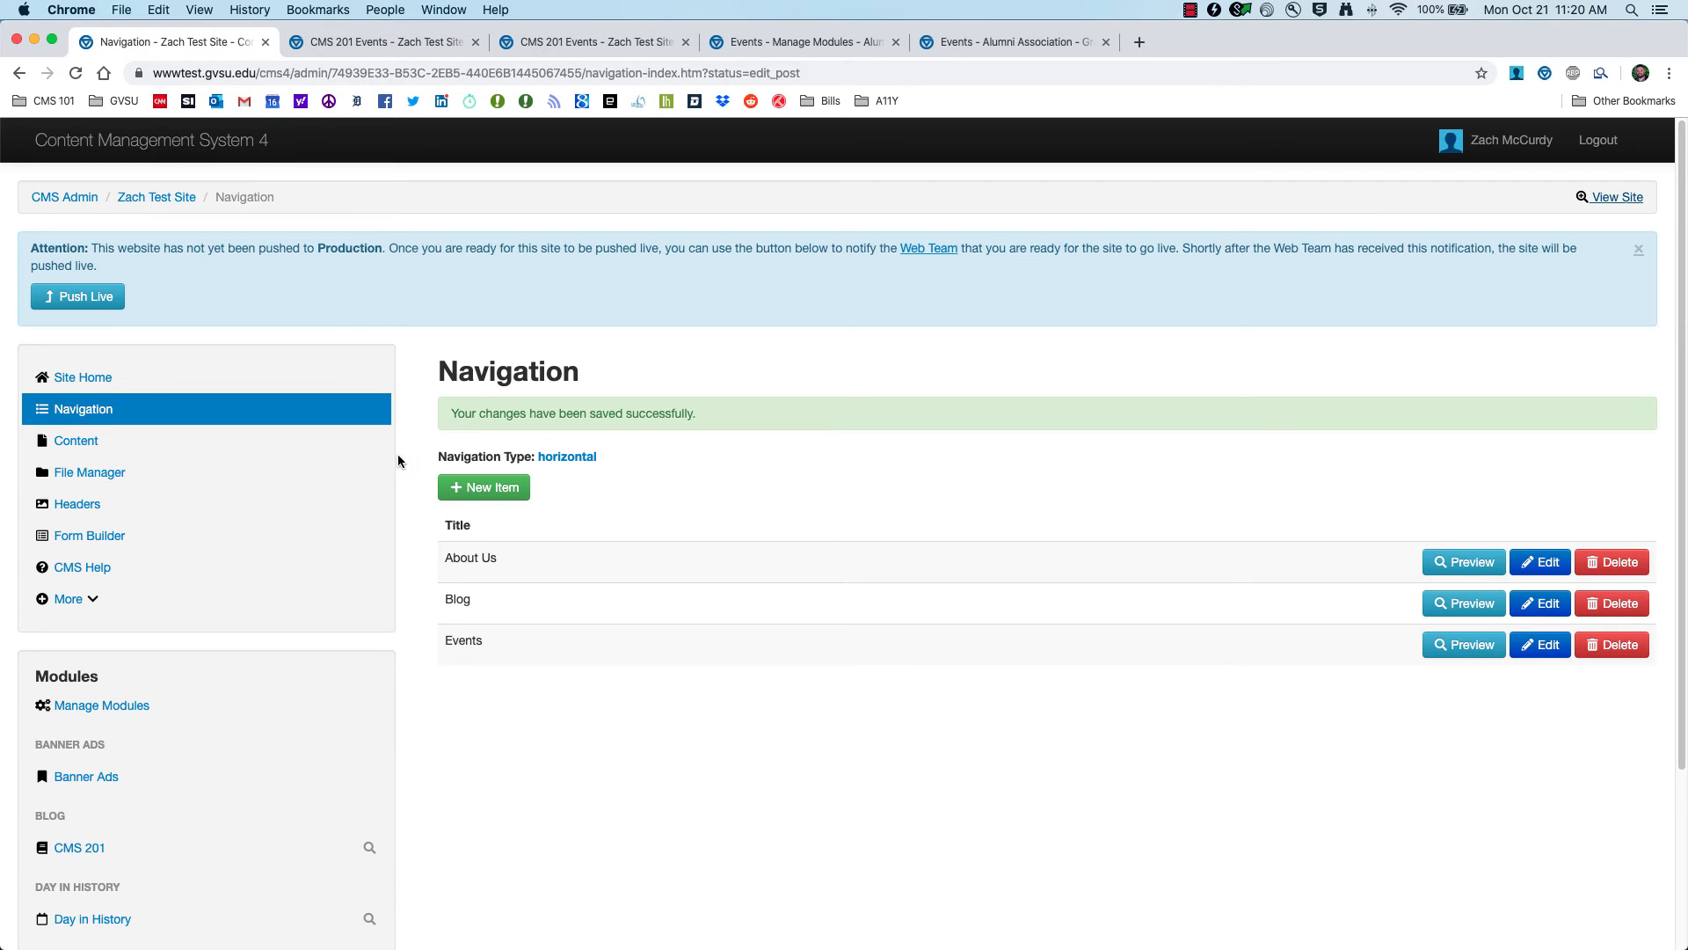
Step: Delete the Day in History module from the Modules page
left_click(77, 441)
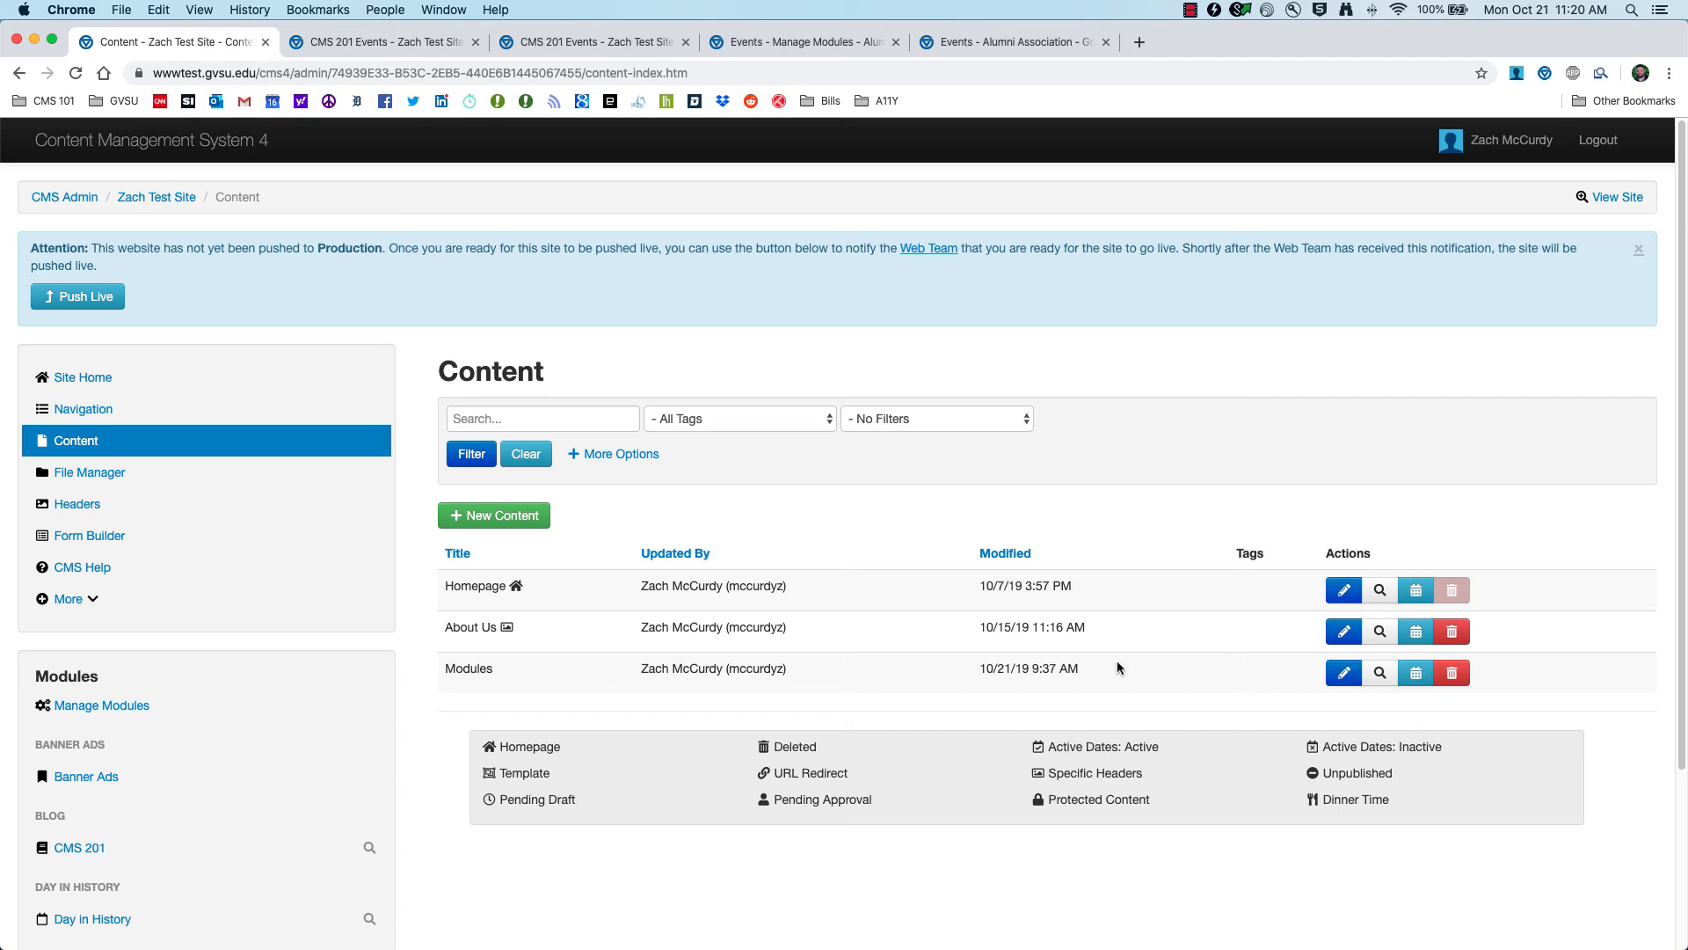
left_click(1346, 675)
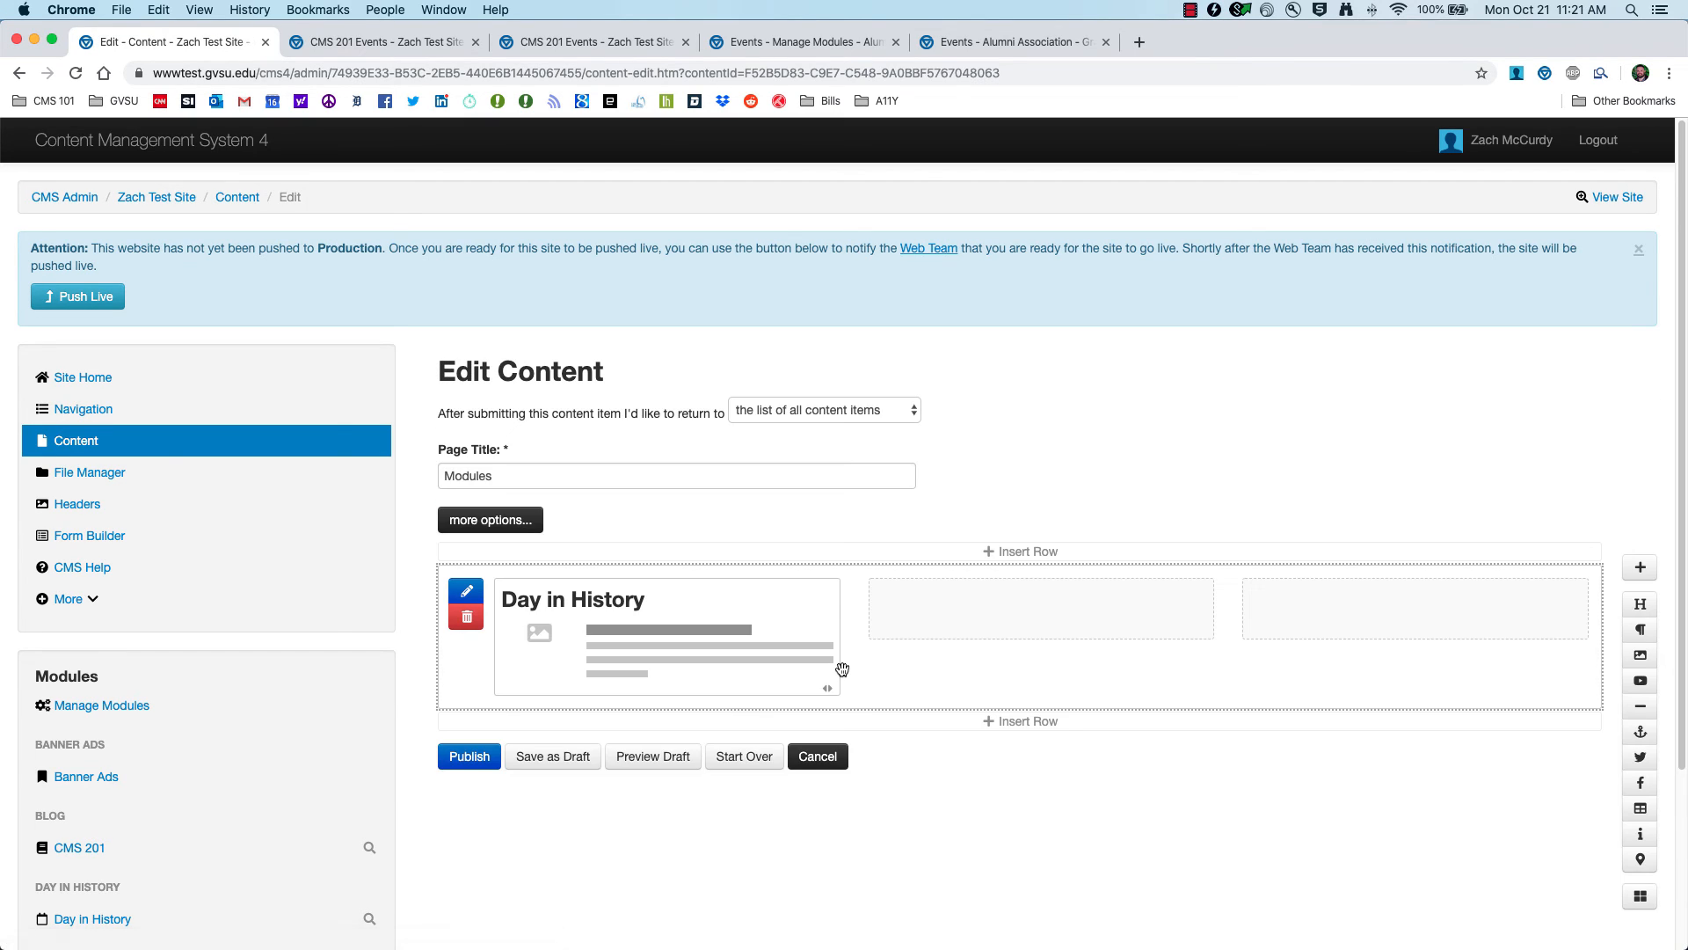
scroll(791, 633, "down", 2)
left_click(818, 508)
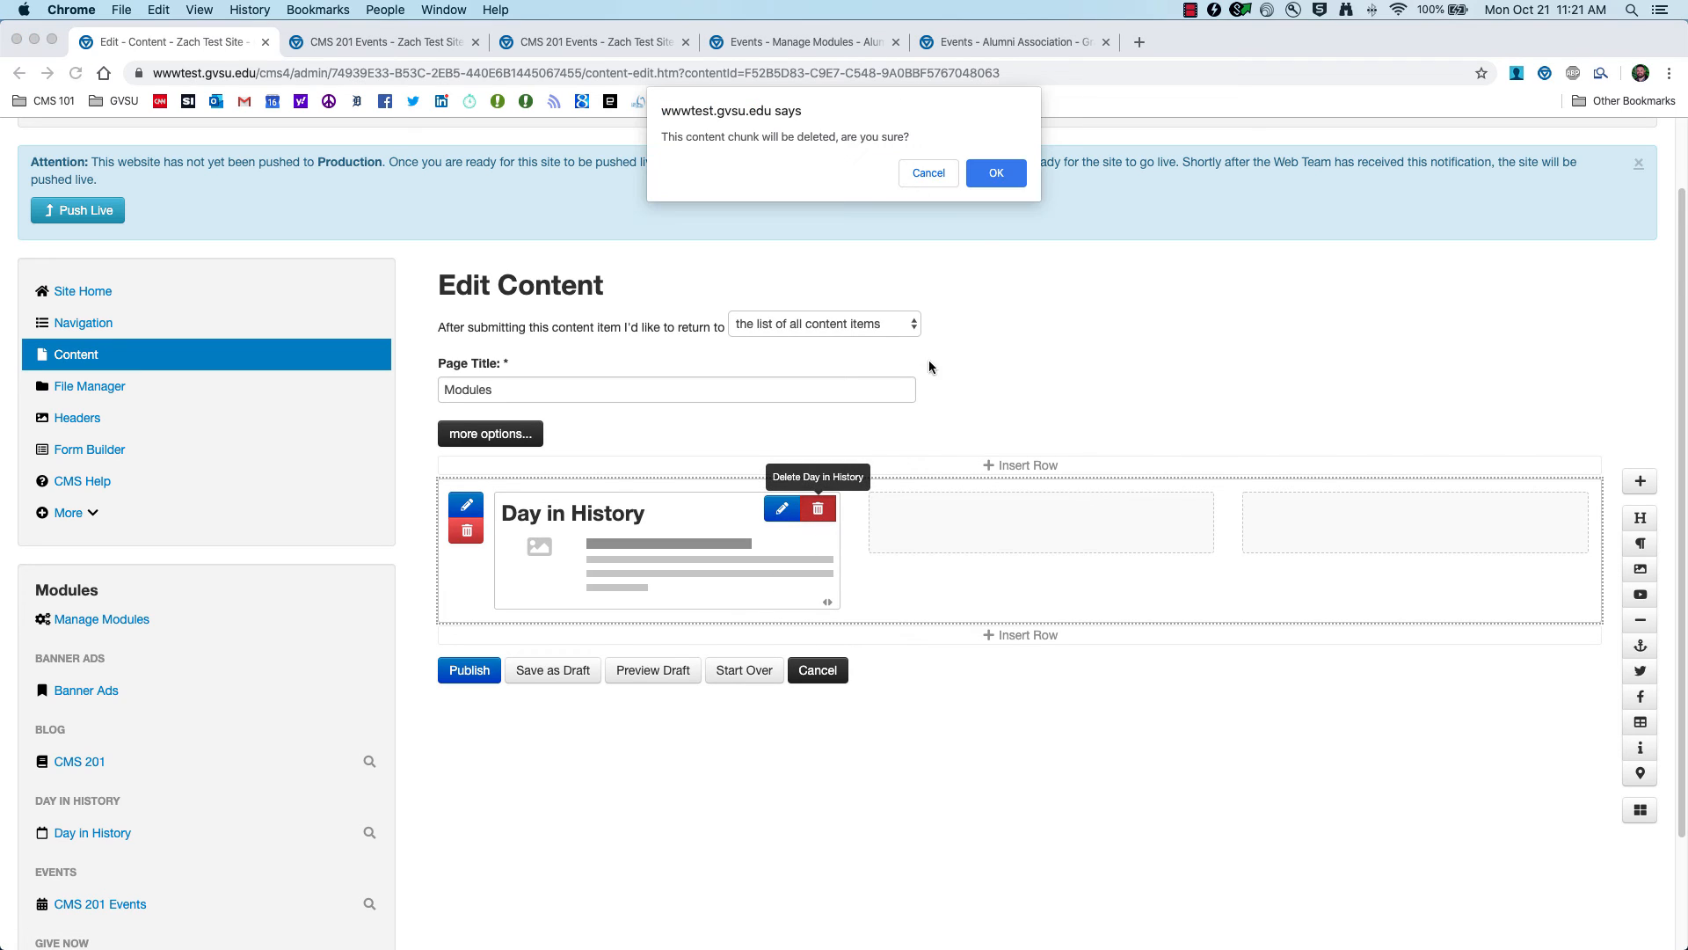
left_click(996, 170)
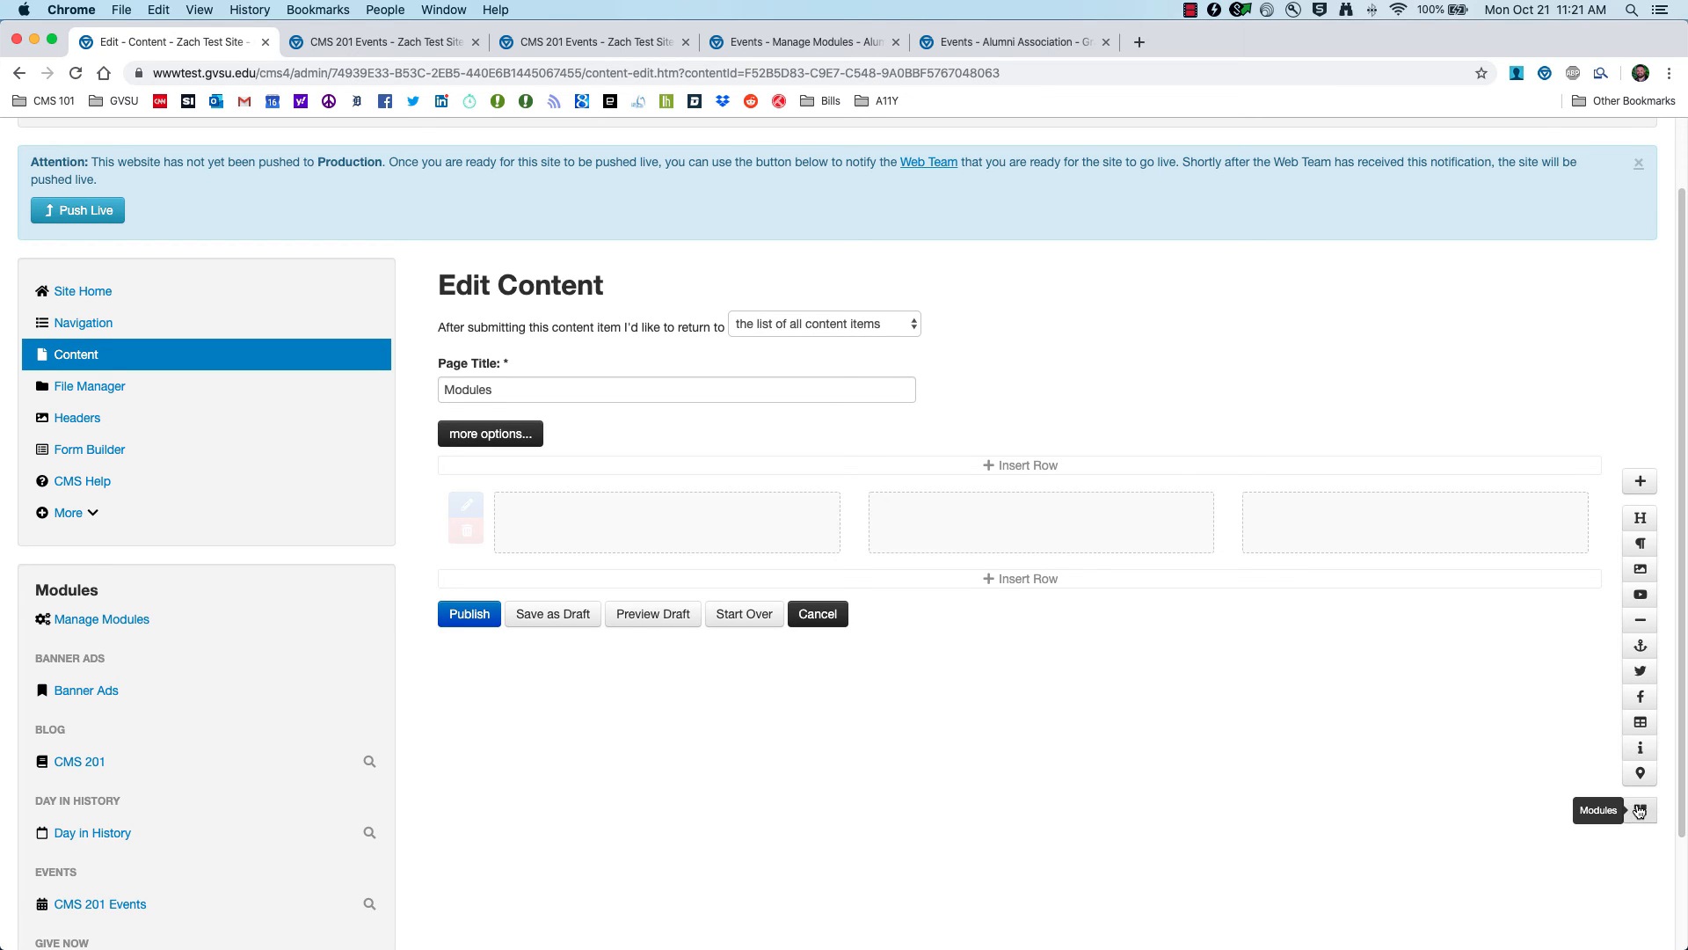
Step: Insert the CMS 201 Events module and preview the page draft
left_click(1640, 813)
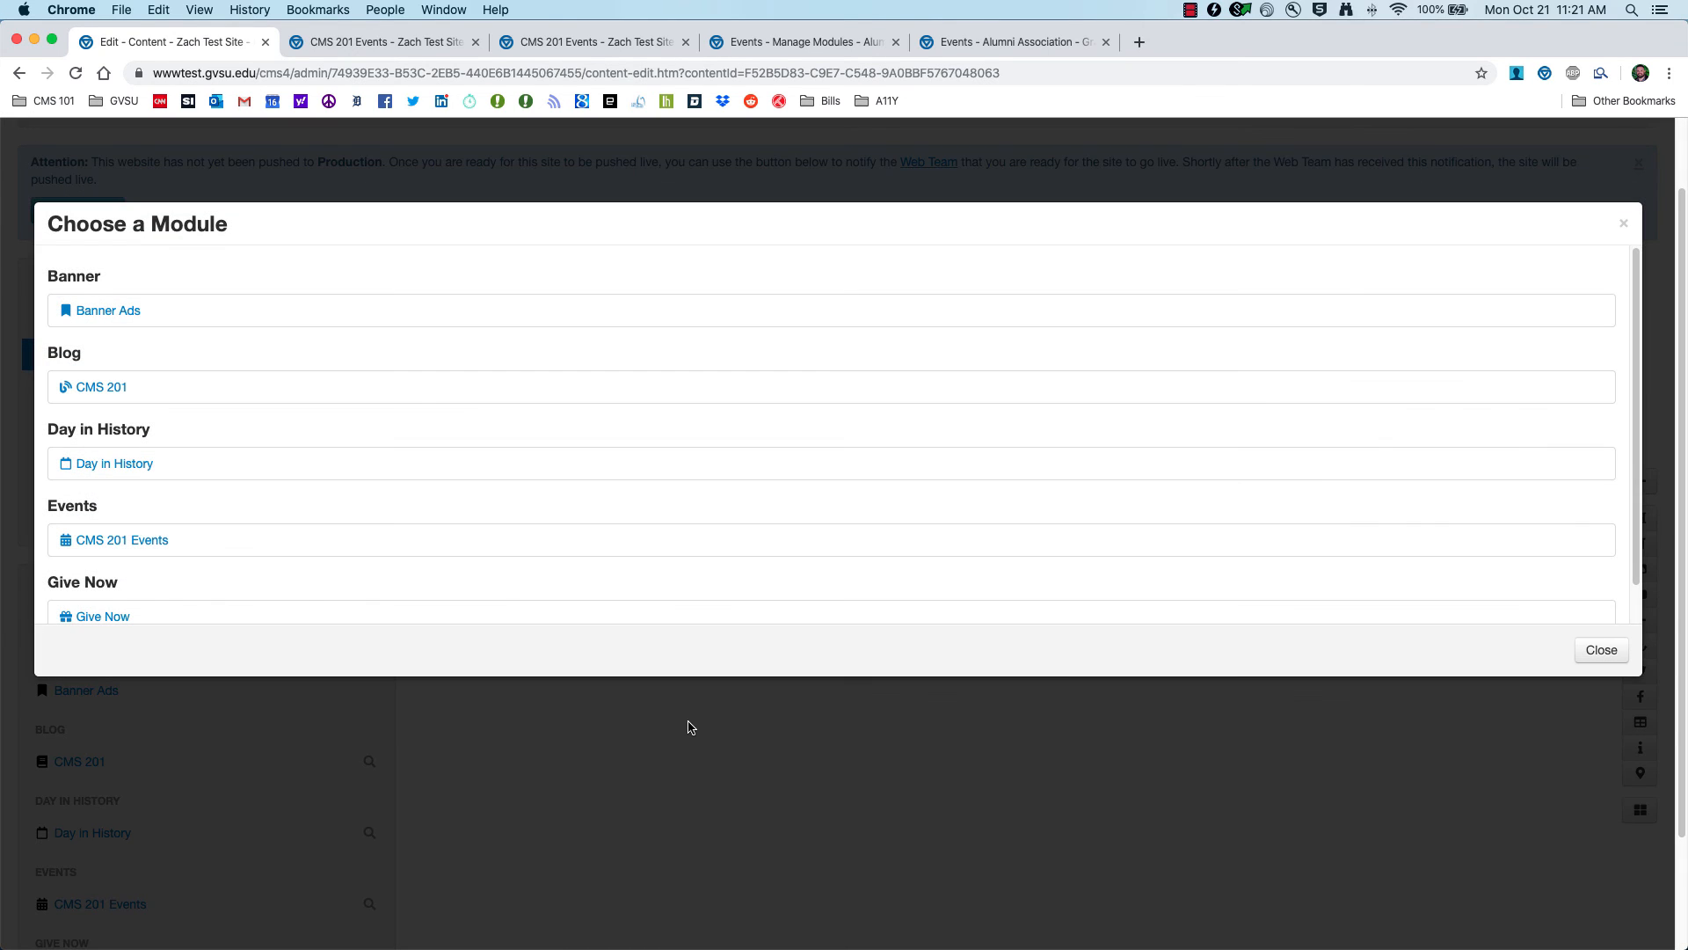
scroll(139, 517, "down", 1)
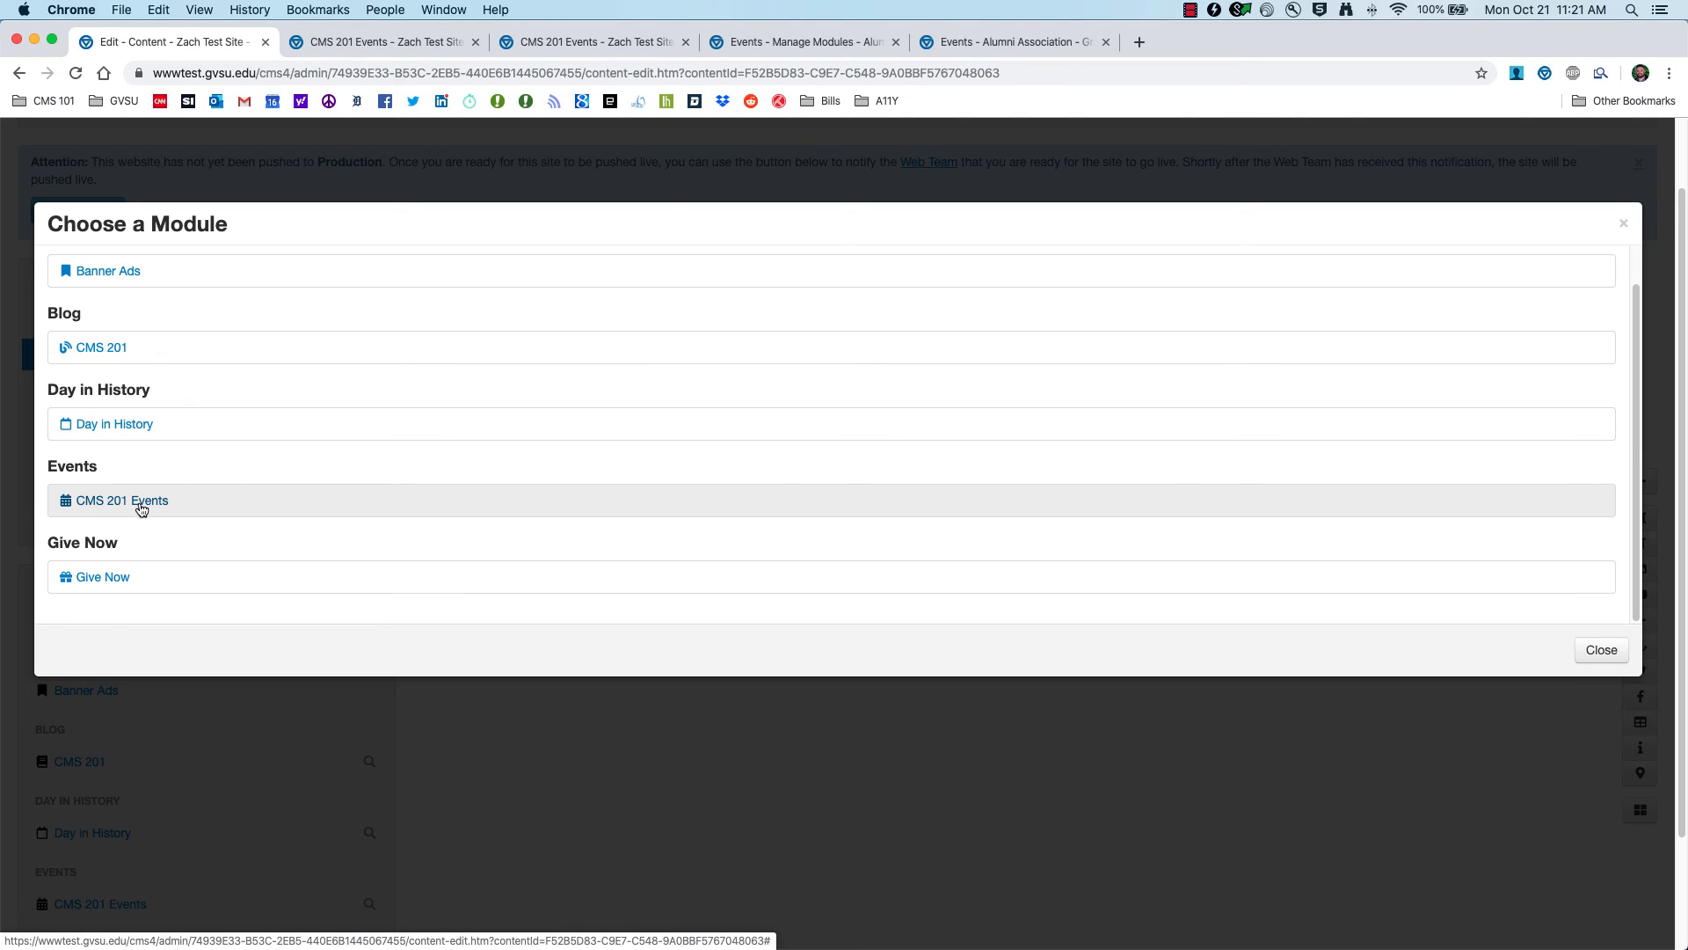
left_click(139, 501)
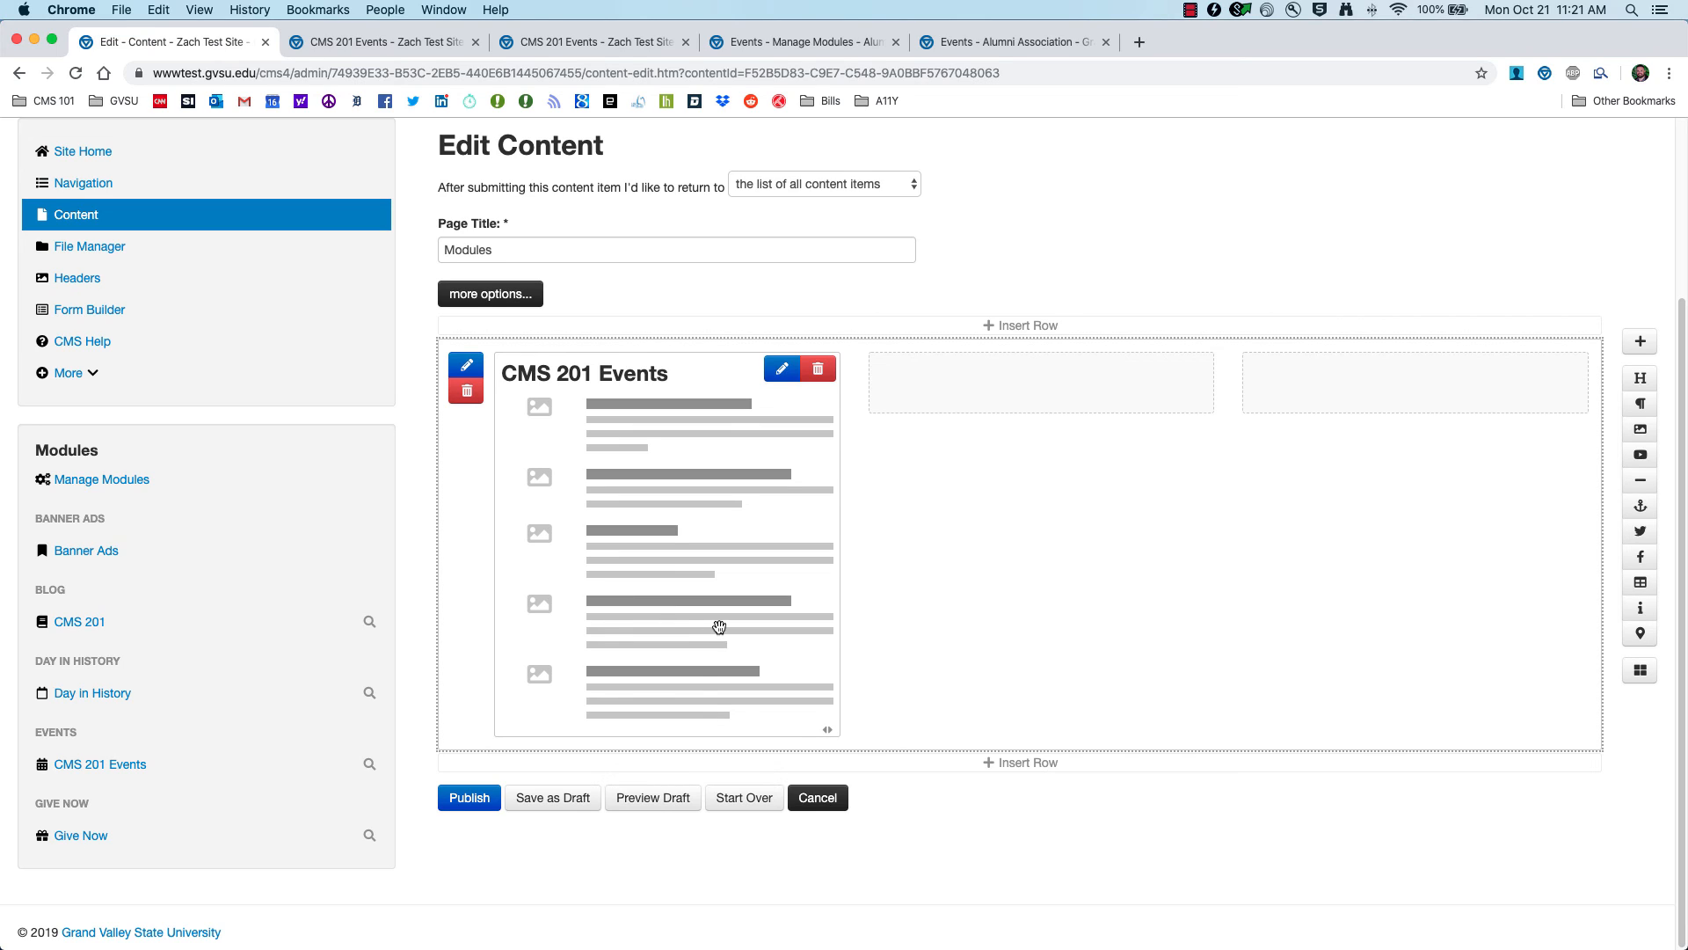
left_click(670, 799)
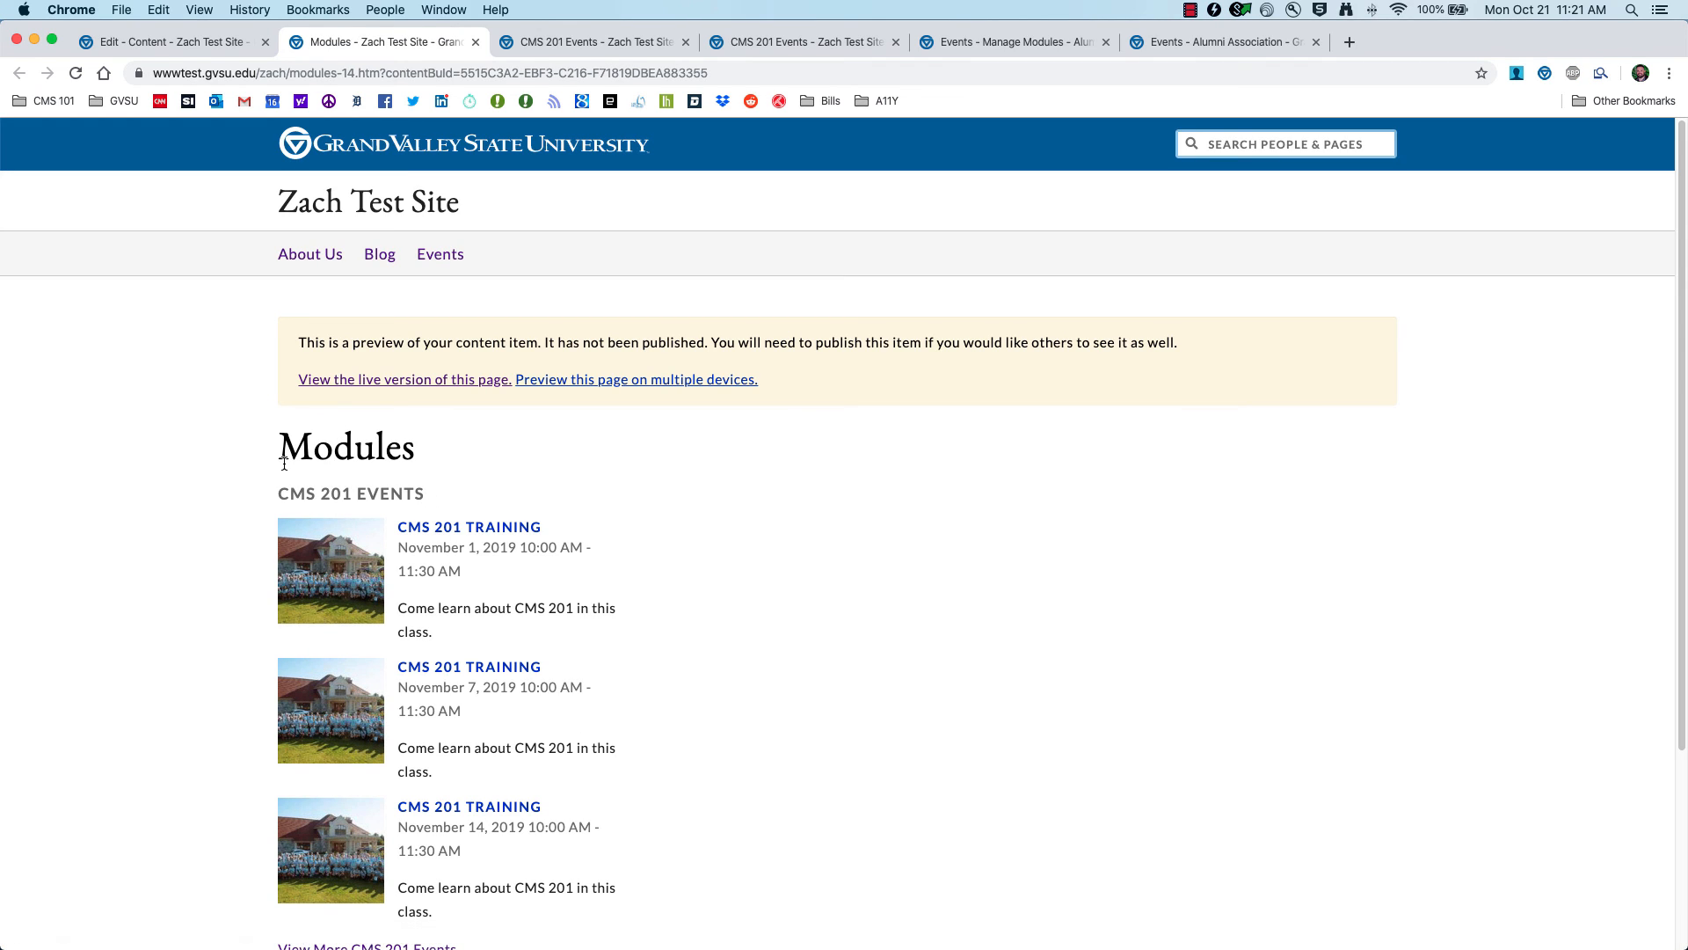
Step: Leave the draft preview and go back to the Modules page editor
scroll(265, 475, "down", 5)
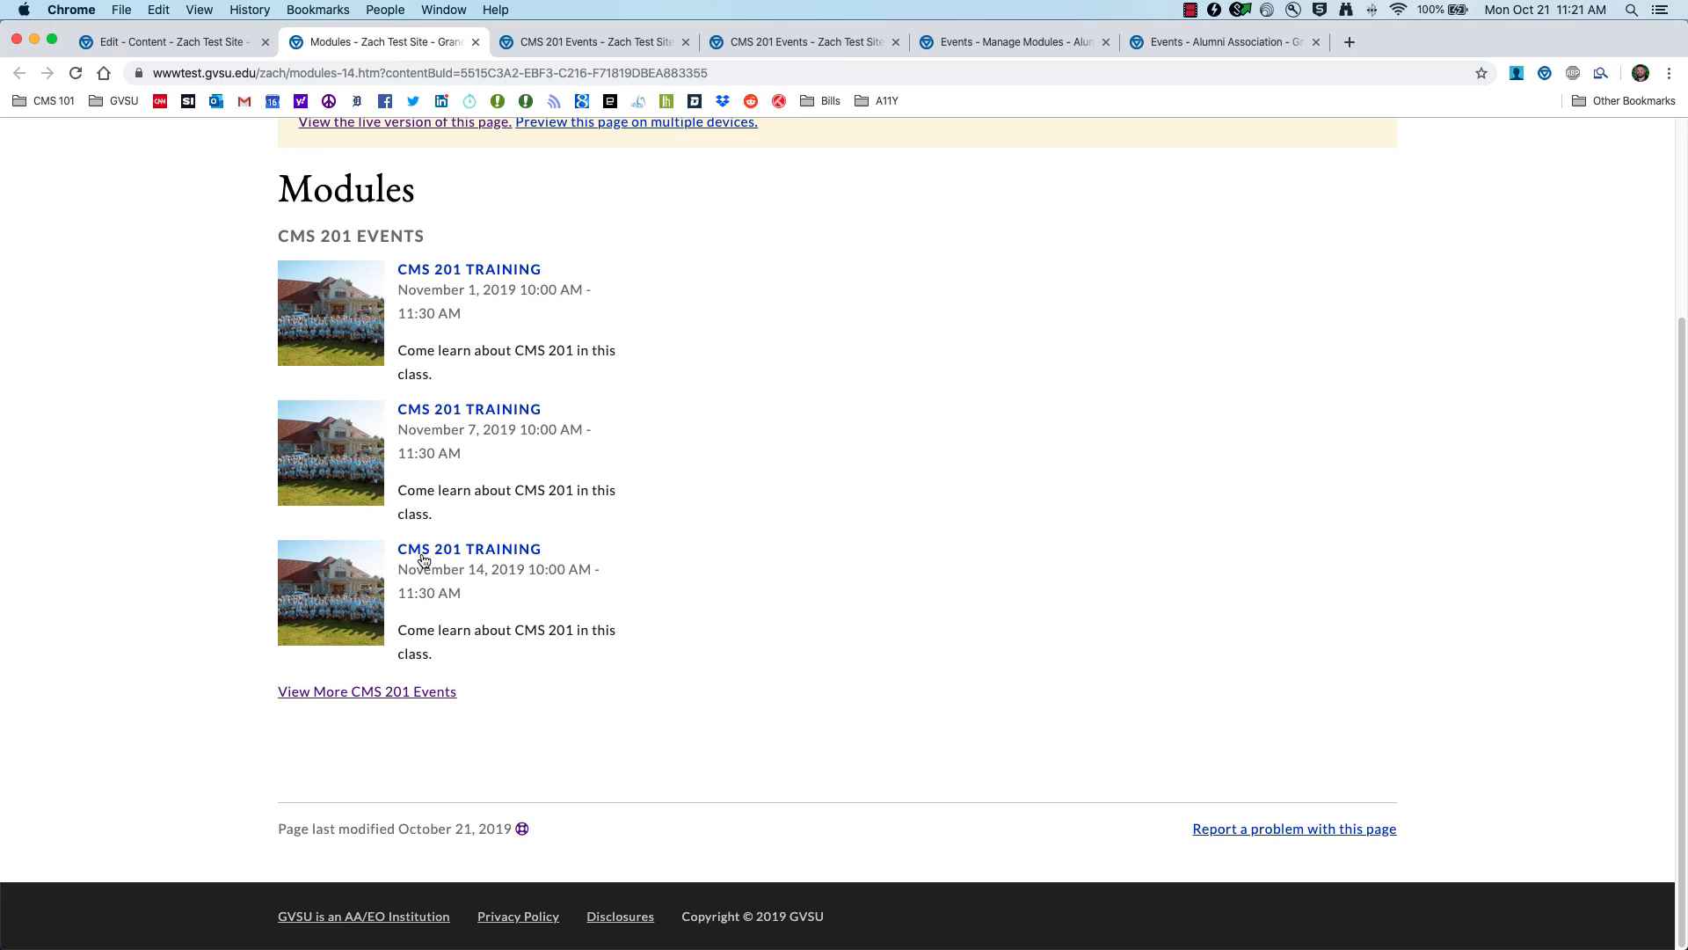
left_click(185, 42)
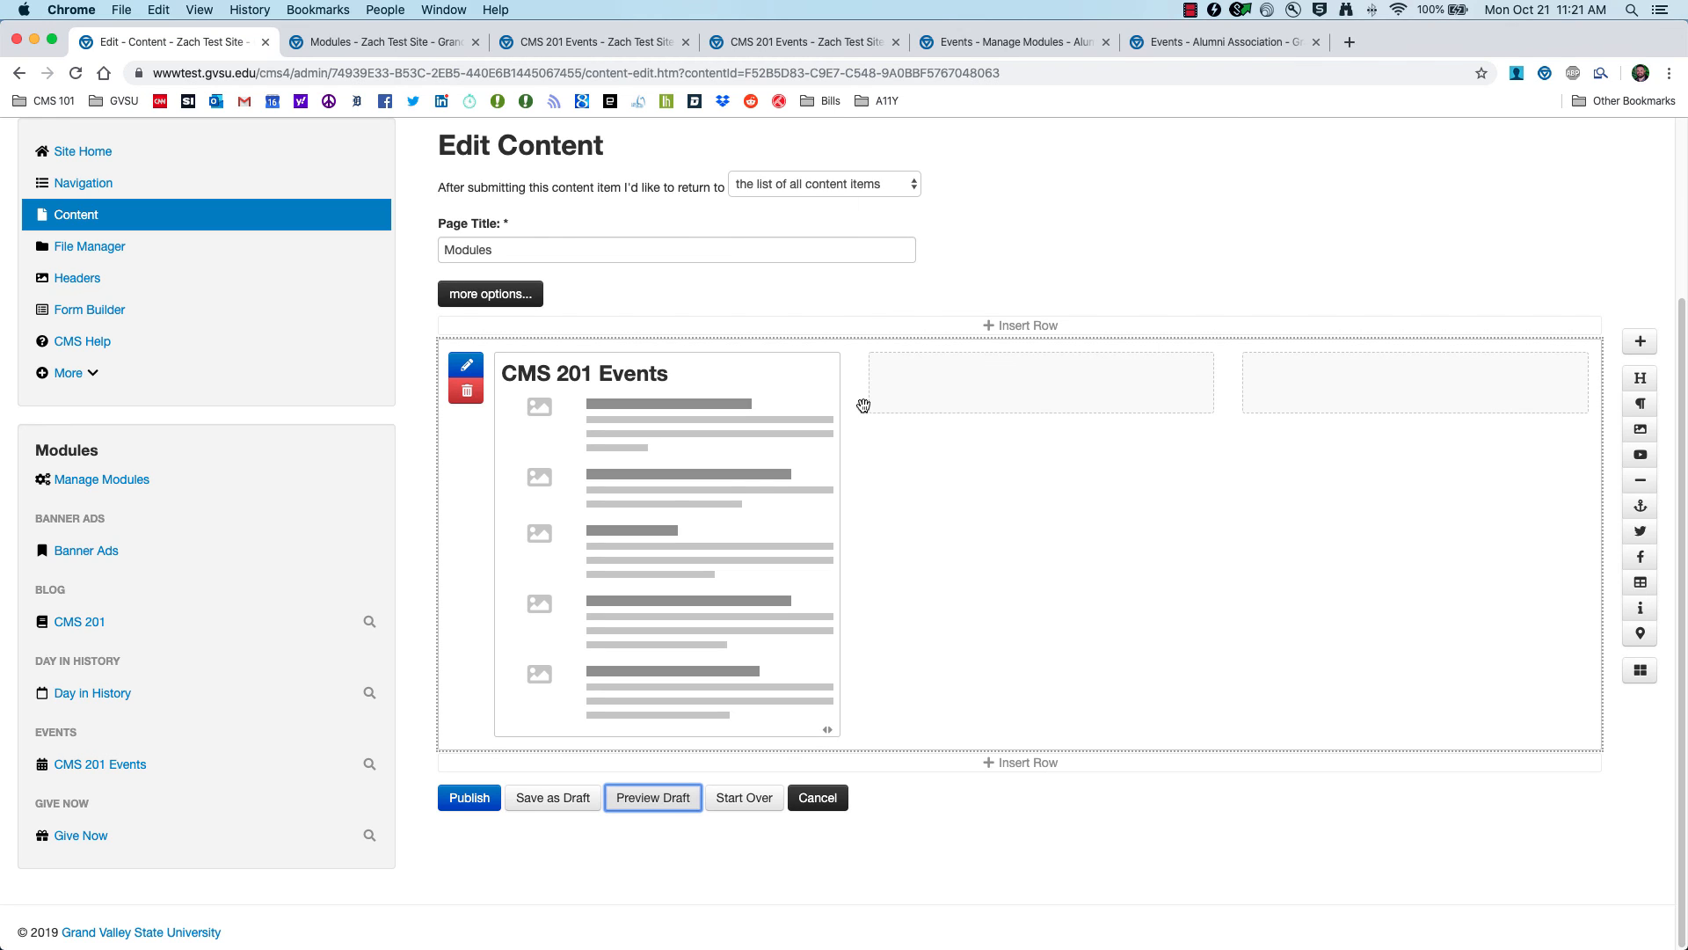
scroll(1134, 351, "up", 5)
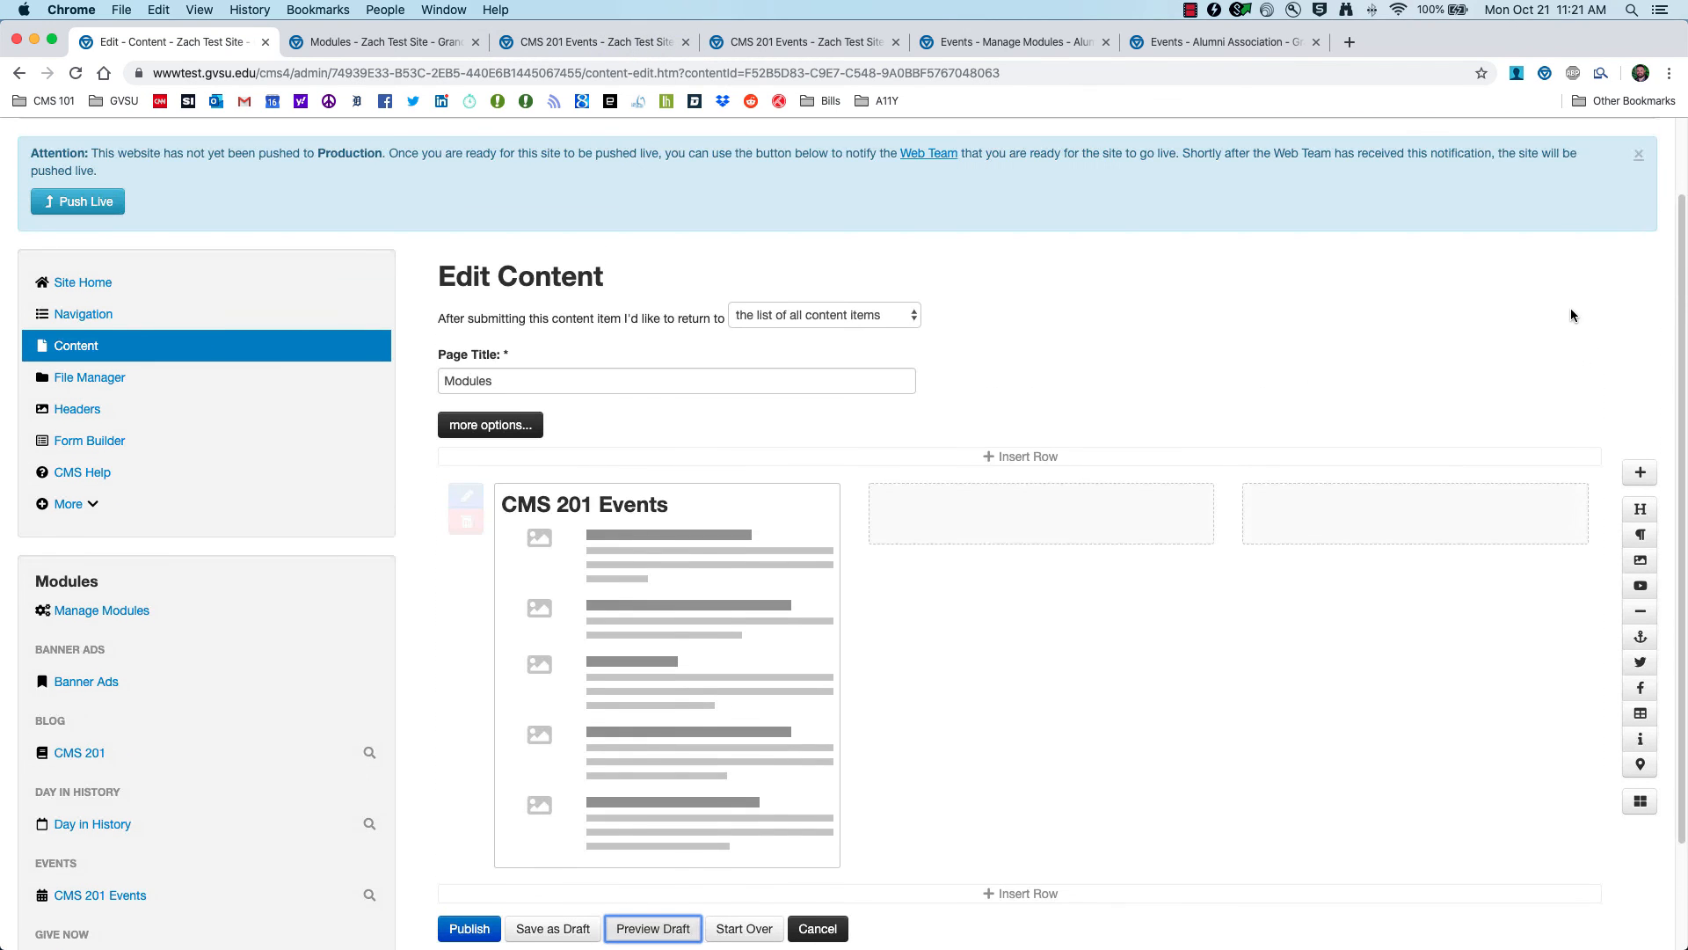
Step: Check the live site's Events page, then return to the Modules page editor
left_click(1611, 192)
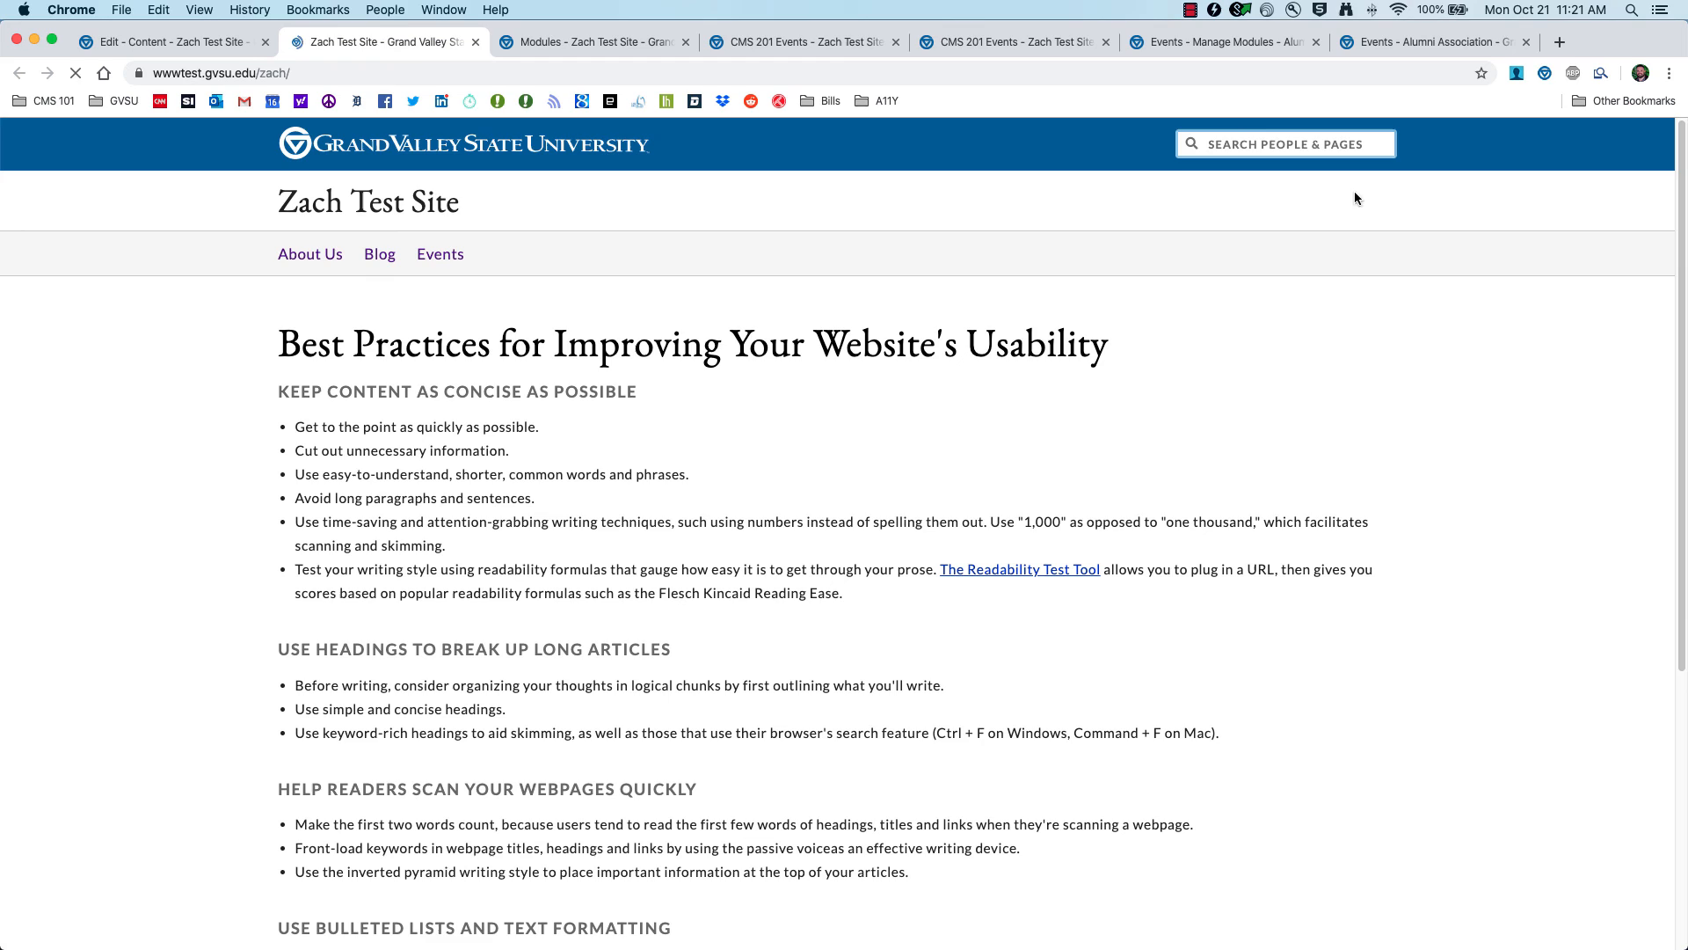
left_click(428, 255)
left_click(151, 43)
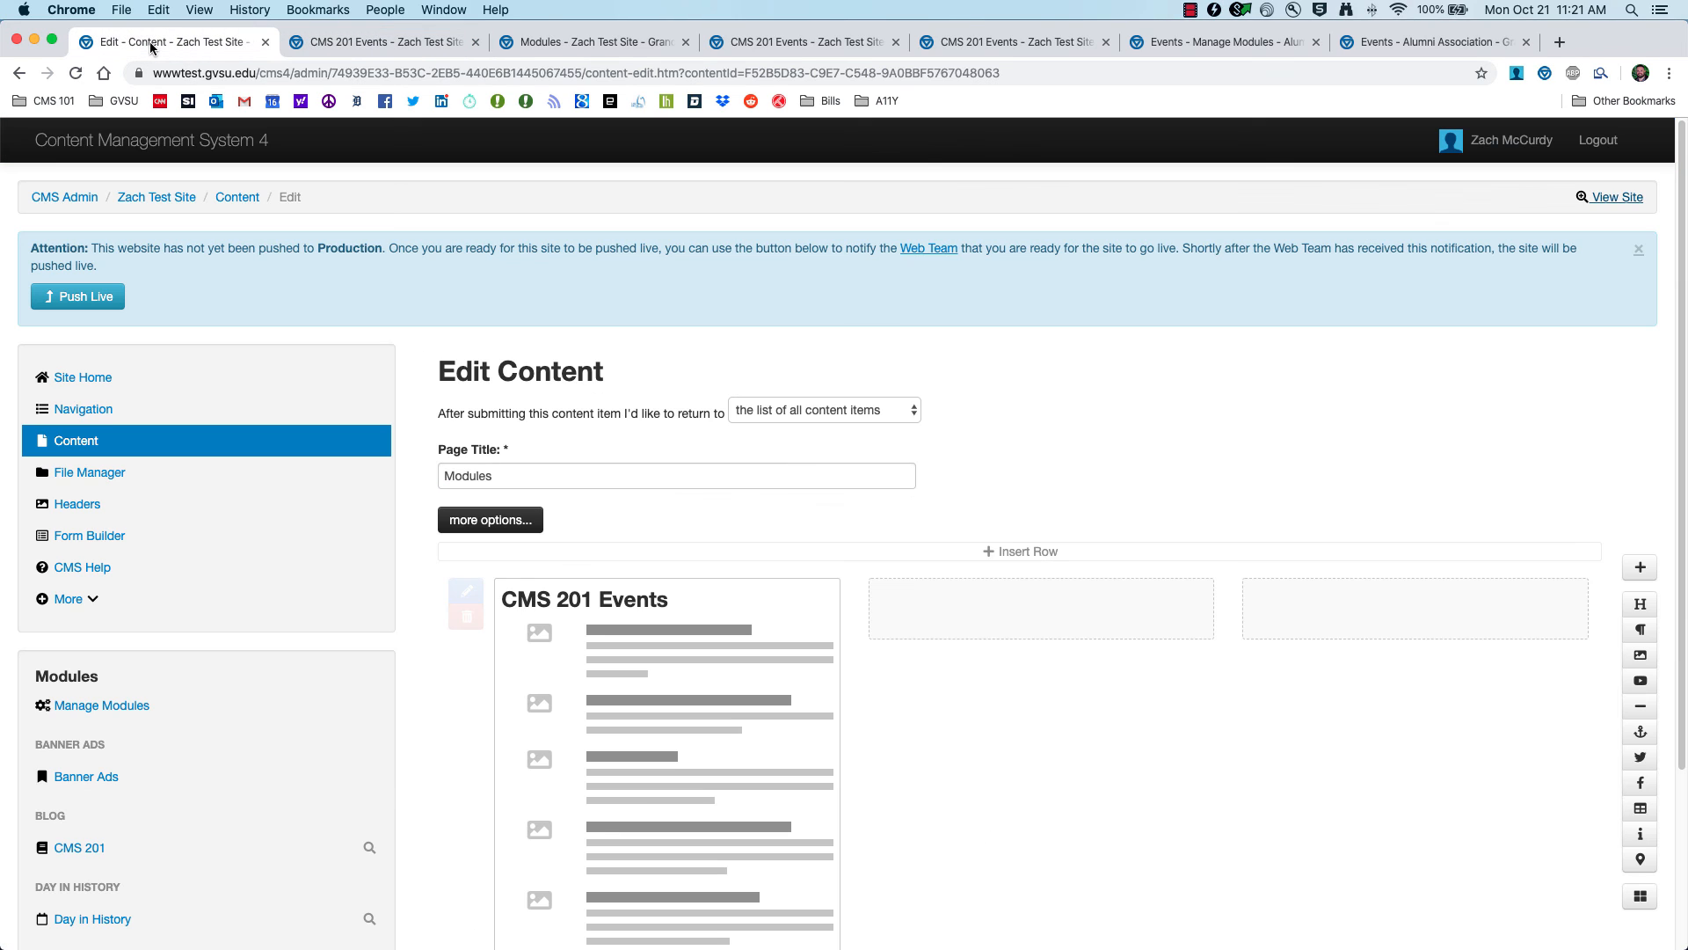
mouse_move(801, 609)
scroll(801, 609, "down", 5)
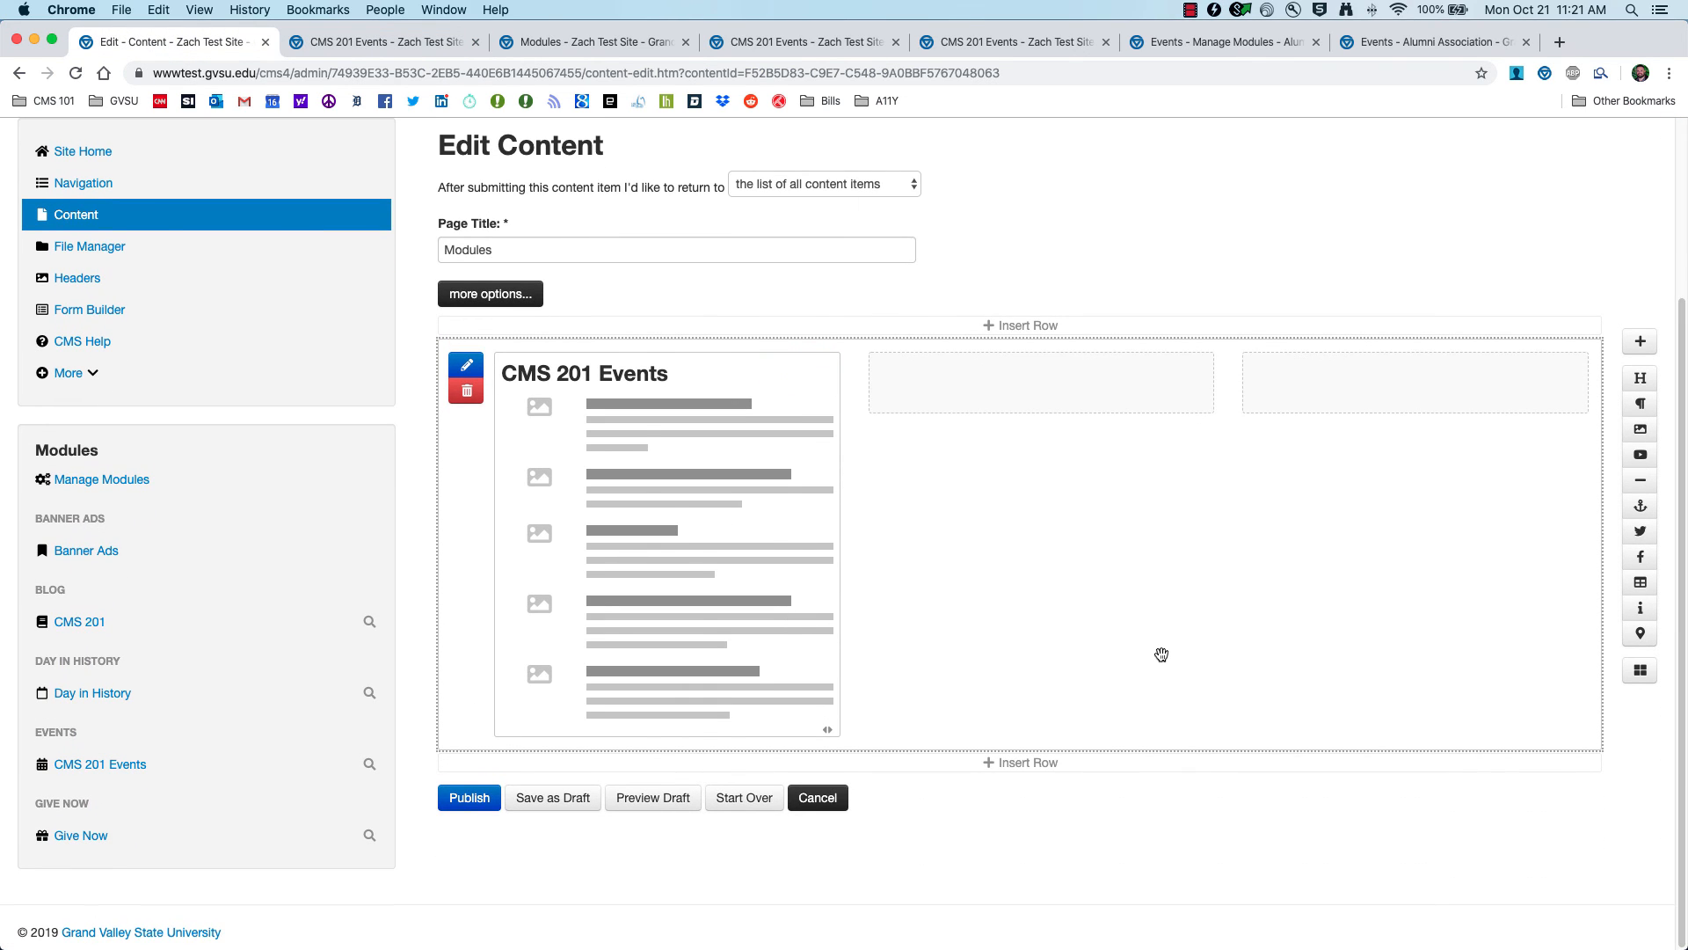
mouse_move(792, 671)
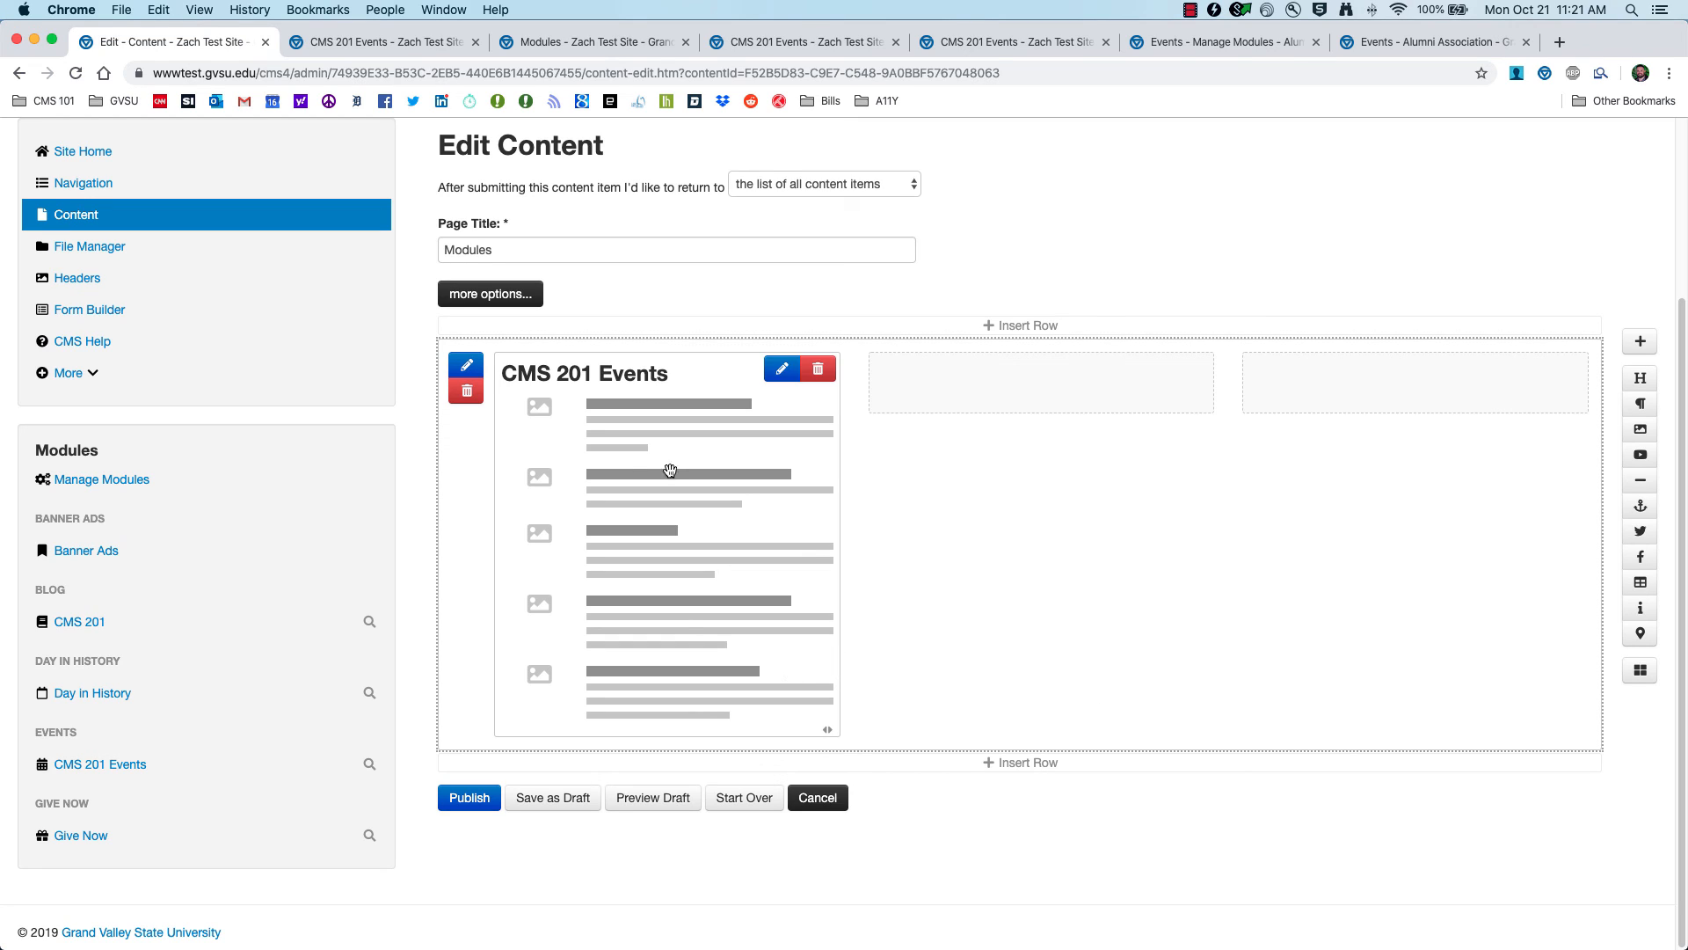